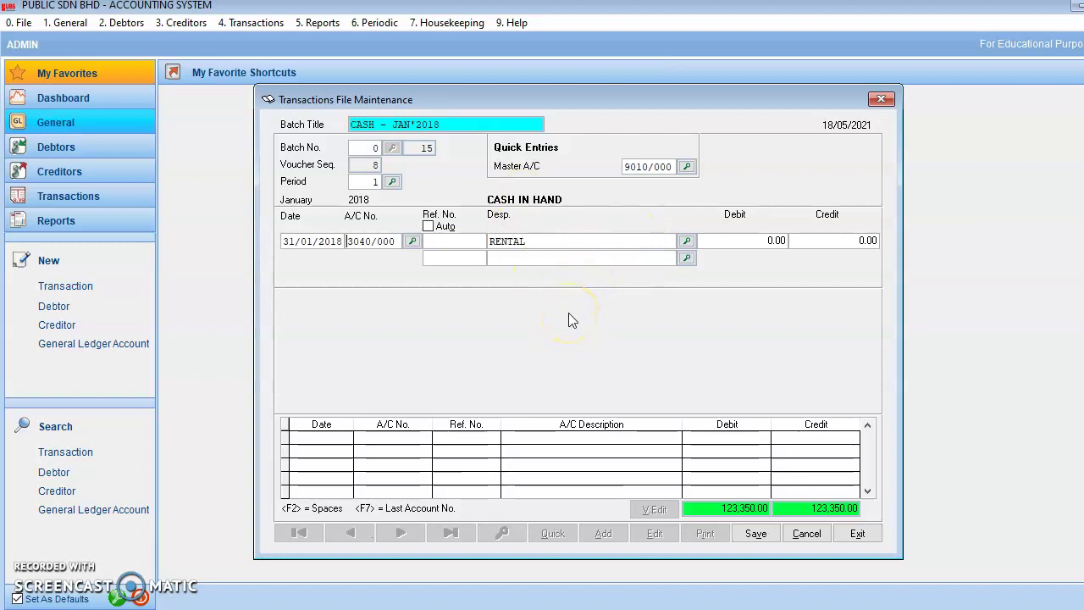
- Set the quick entry's master account to RENTAL
{"action": "left_click", "coordinate": [551, 293]}
{"action": "left_click", "coordinate": [686, 167]}
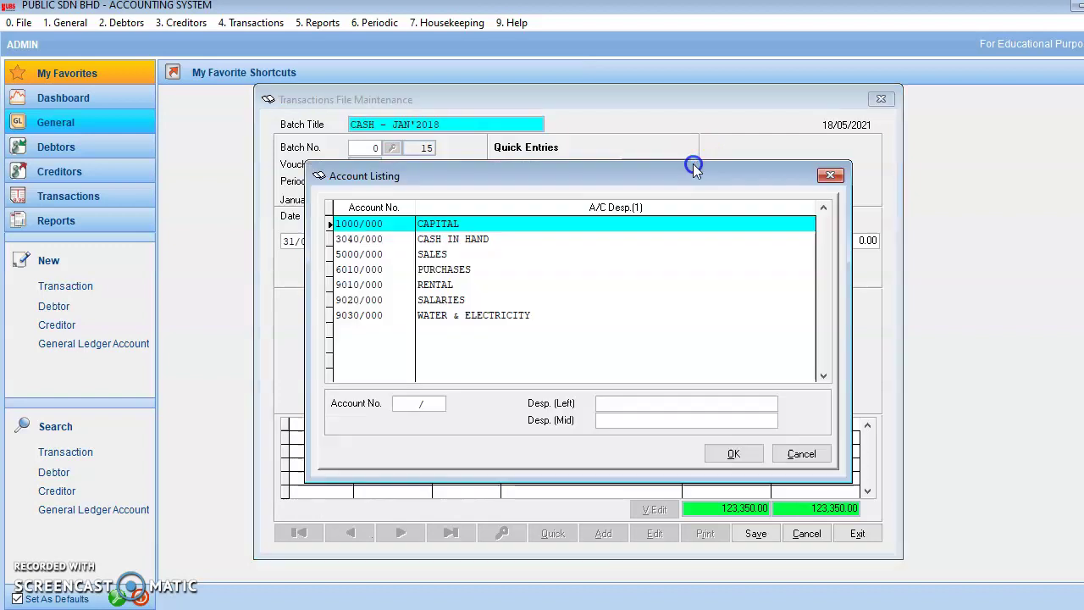
{"action": "left_click", "coordinate": [447, 286]}
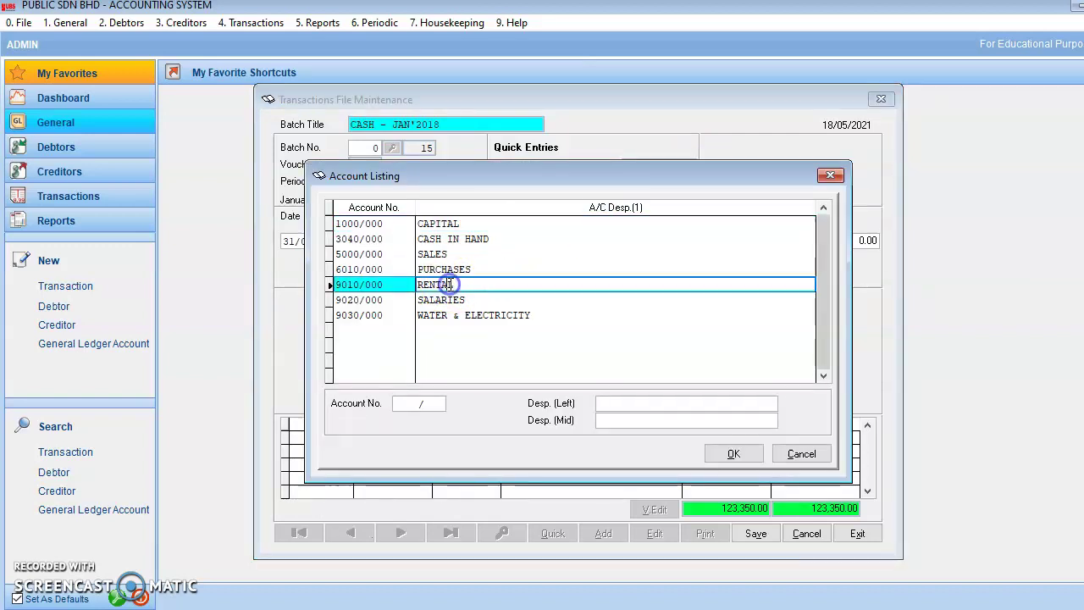
{"action": "left_click", "coordinate": [735, 453]}
{"action": "left_click", "coordinate": [600, 327]}
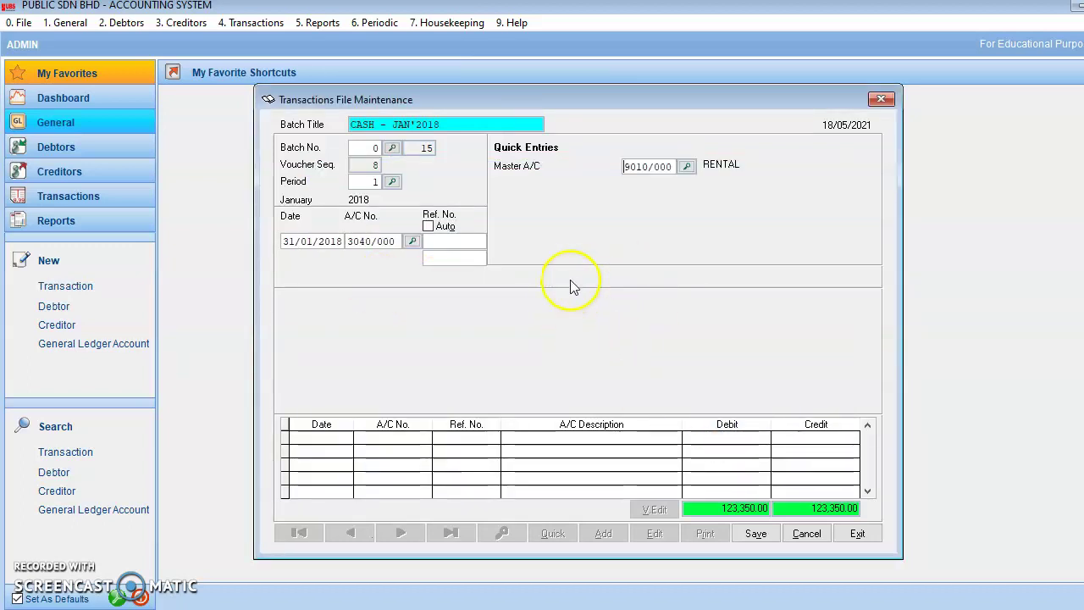
{"action": "key", "text": "Return"}
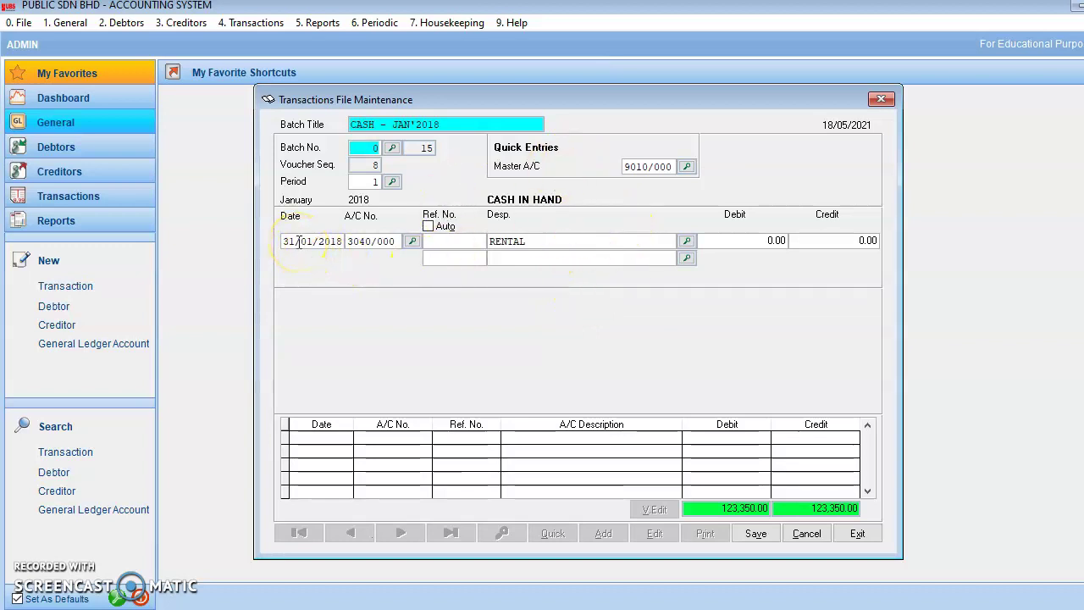
- Choose CASH IN HAND as the contra account for the rental transaction dated 31/01/2018
{"action": "left_click", "coordinate": [412, 243]}
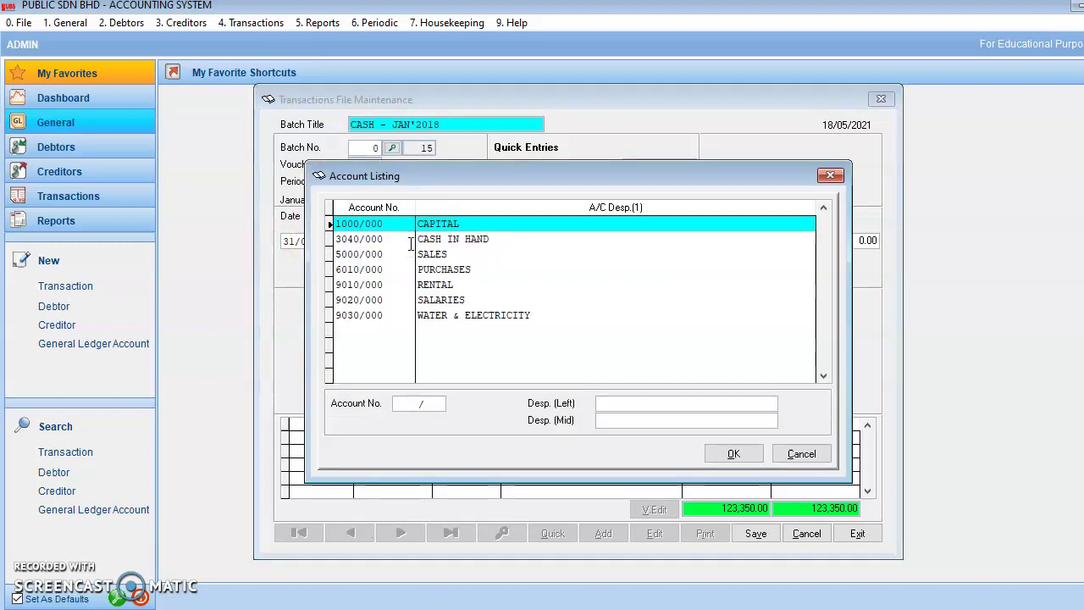
{"action": "left_click", "coordinate": [452, 243]}
{"action": "left_click", "coordinate": [726, 462]}
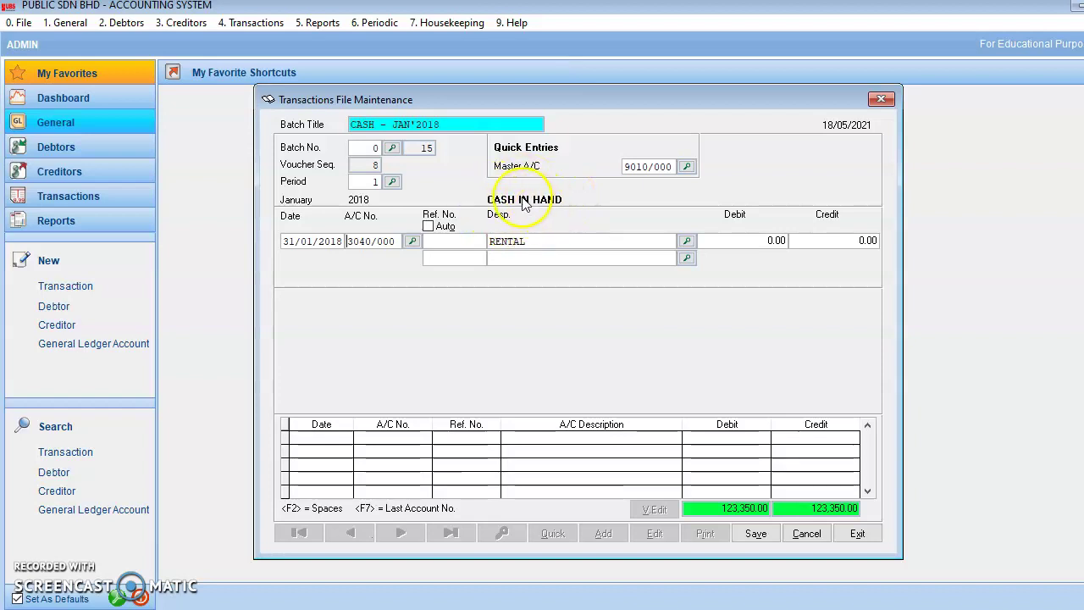
- Enter a credit of 1,850 for CASH IN HAND and try to save the rental transaction
{"action": "left_click", "coordinate": [814, 241]}
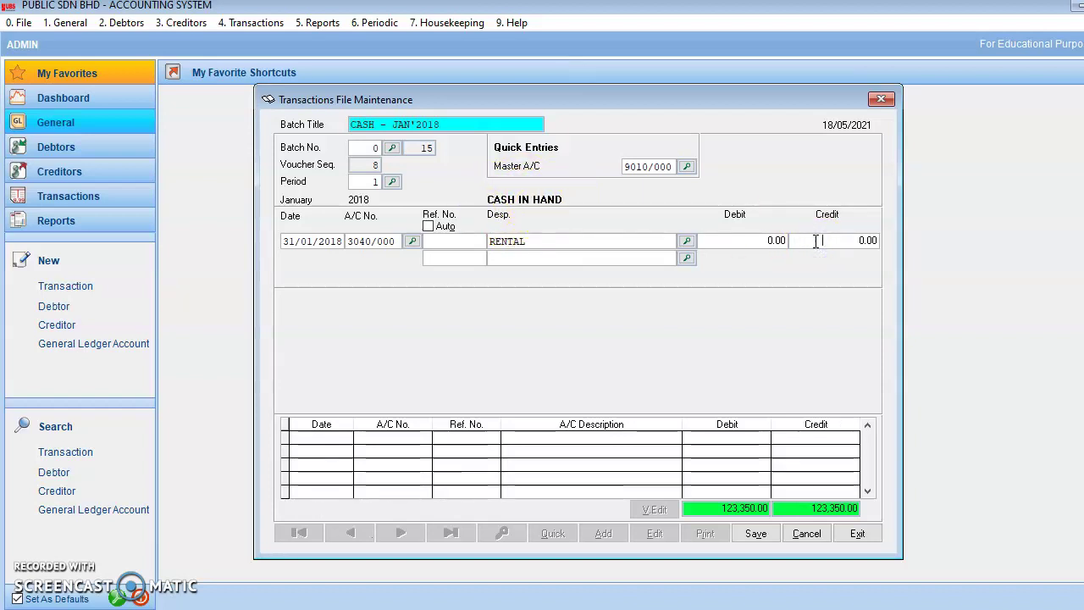
{"action": "type", "text": "1,850"}
{"action": "left_click", "coordinate": [756, 535]}
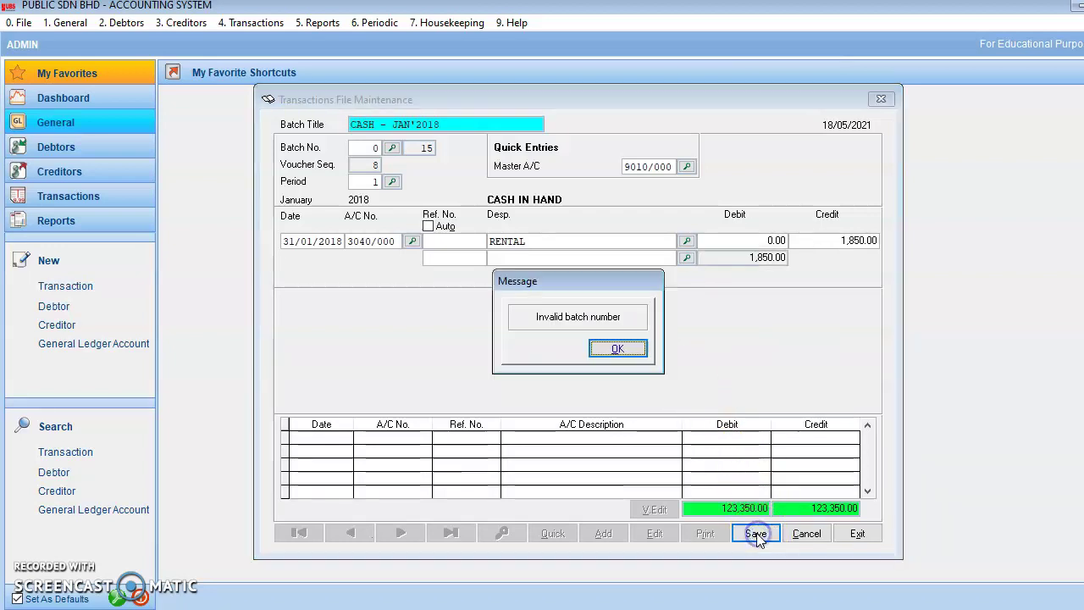
{"action": "left_click", "coordinate": [619, 349]}
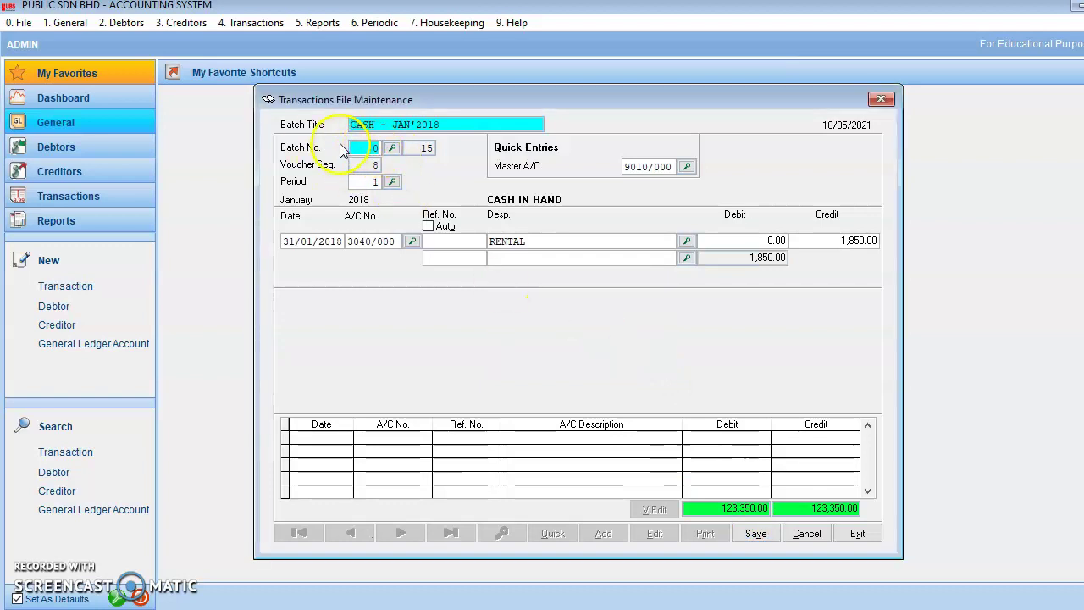
- Assign the rental transaction to batch 4, CASH - JAN'2018, and try to save it
{"action": "left_click", "coordinate": [392, 149]}
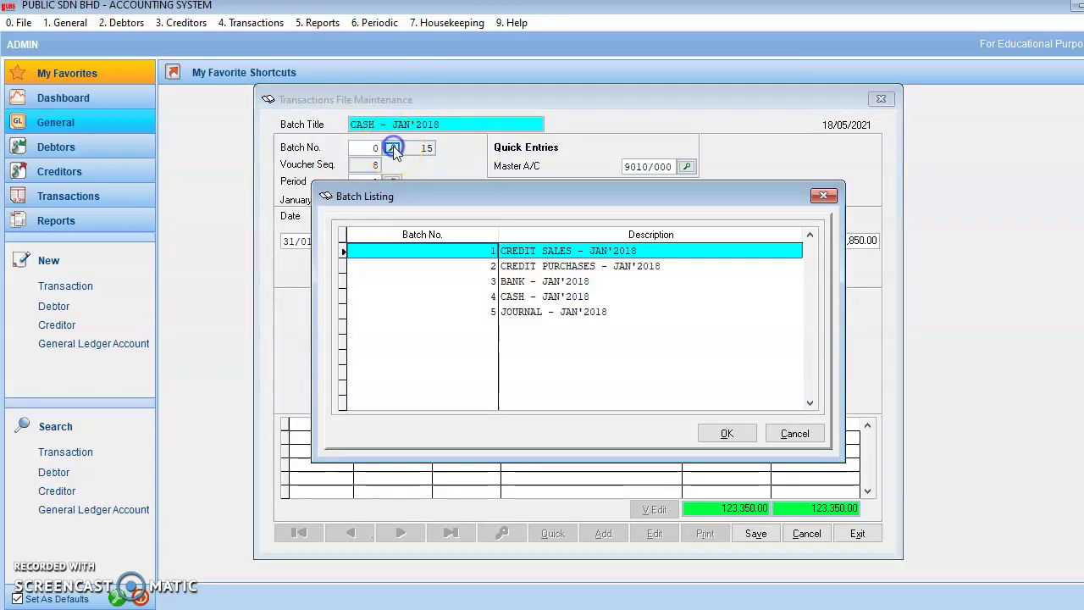
{"action": "left_click", "coordinate": [554, 294]}
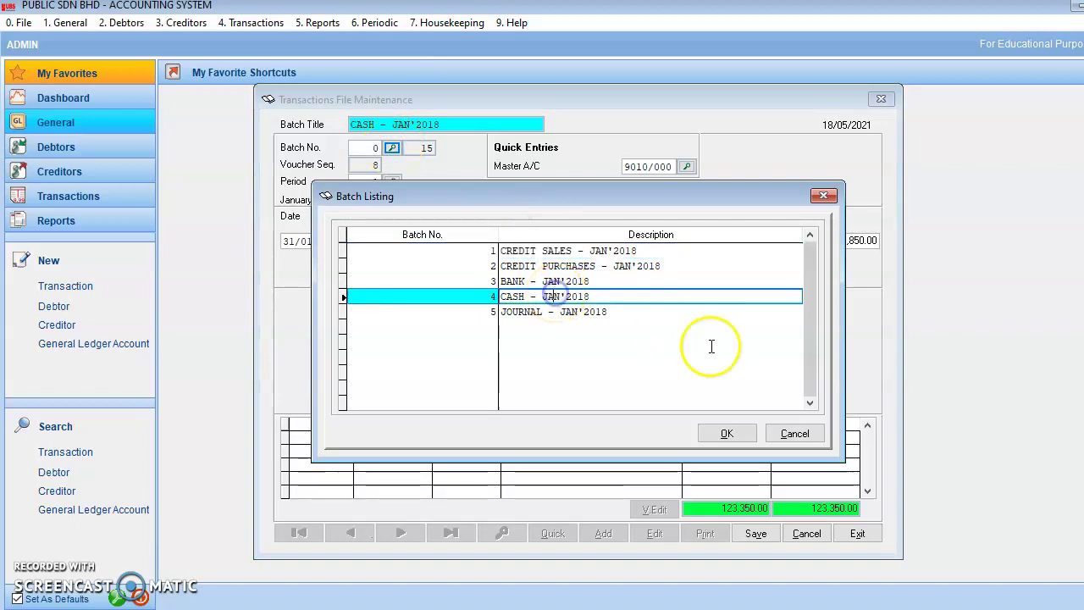
{"action": "left_click", "coordinate": [726, 436]}
{"action": "left_click", "coordinate": [758, 535]}
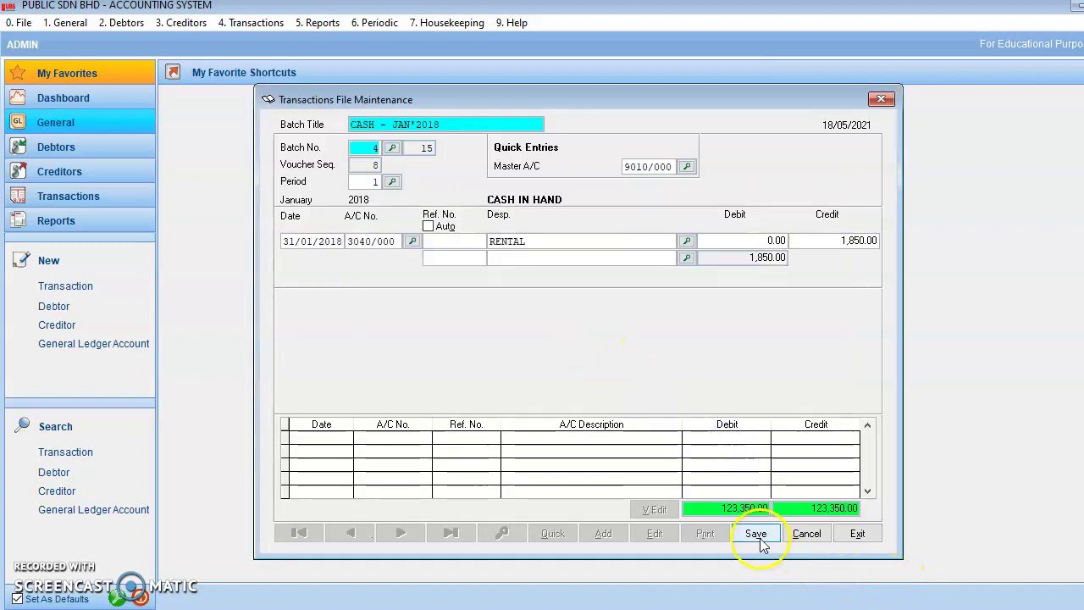
{"action": "left_click", "coordinate": [756, 535]}
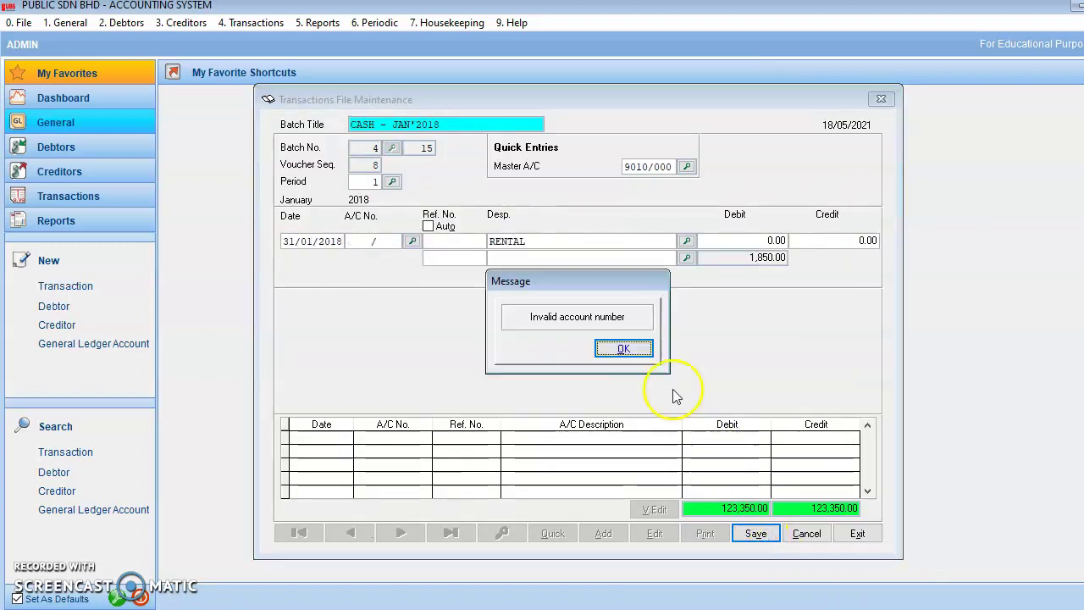
{"action": "left_click", "coordinate": [623, 348]}
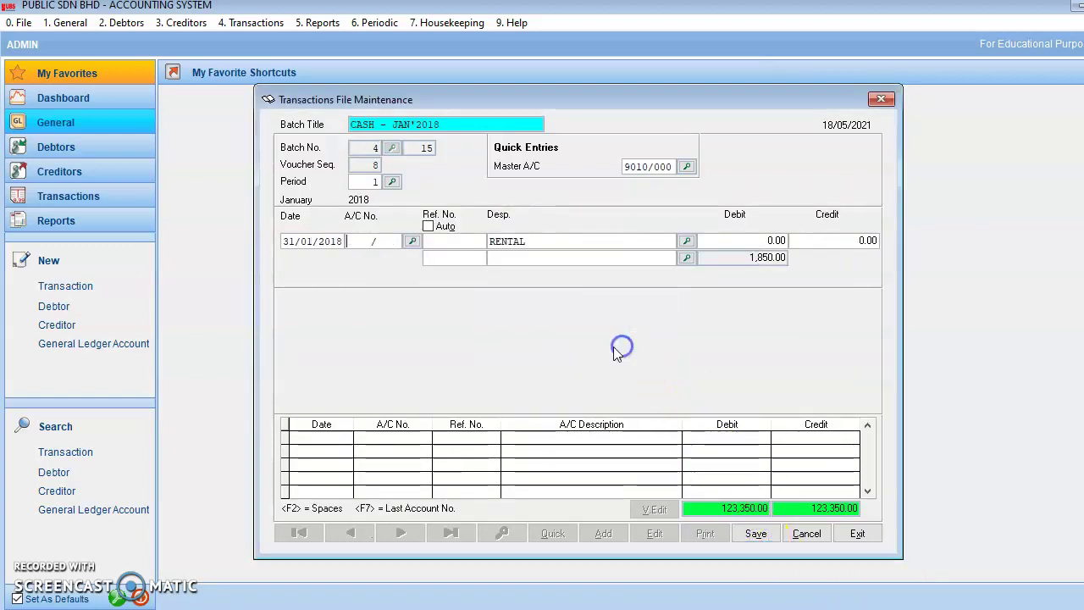
- Fill the rental transaction's empty account number with the CASH IN HAND account
{"action": "left_click", "coordinate": [411, 241]}
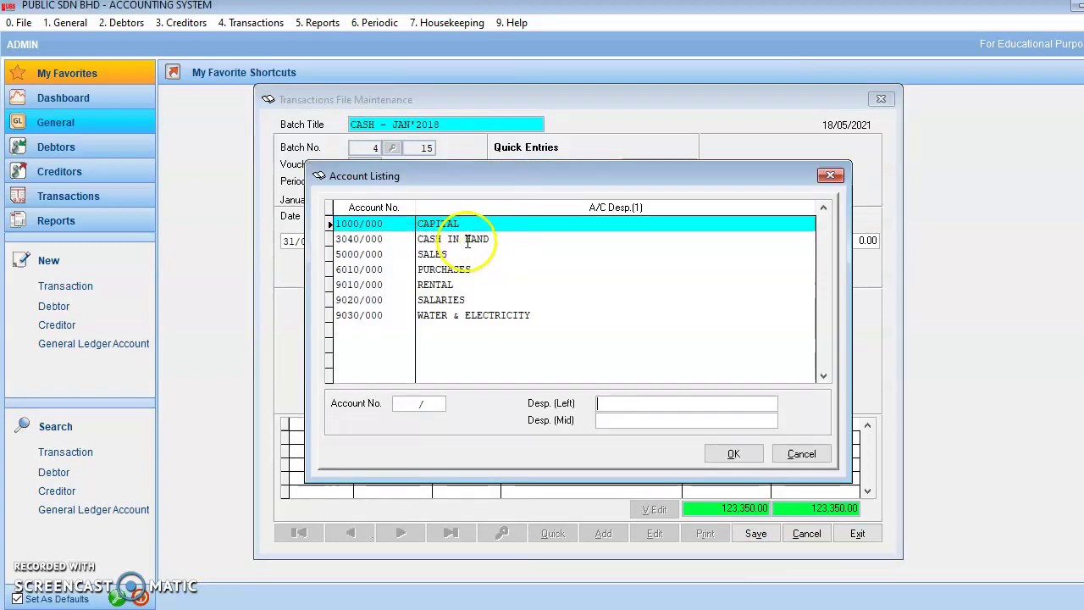
{"action": "left_click", "coordinate": [466, 242]}
{"action": "left_click", "coordinate": [733, 454]}
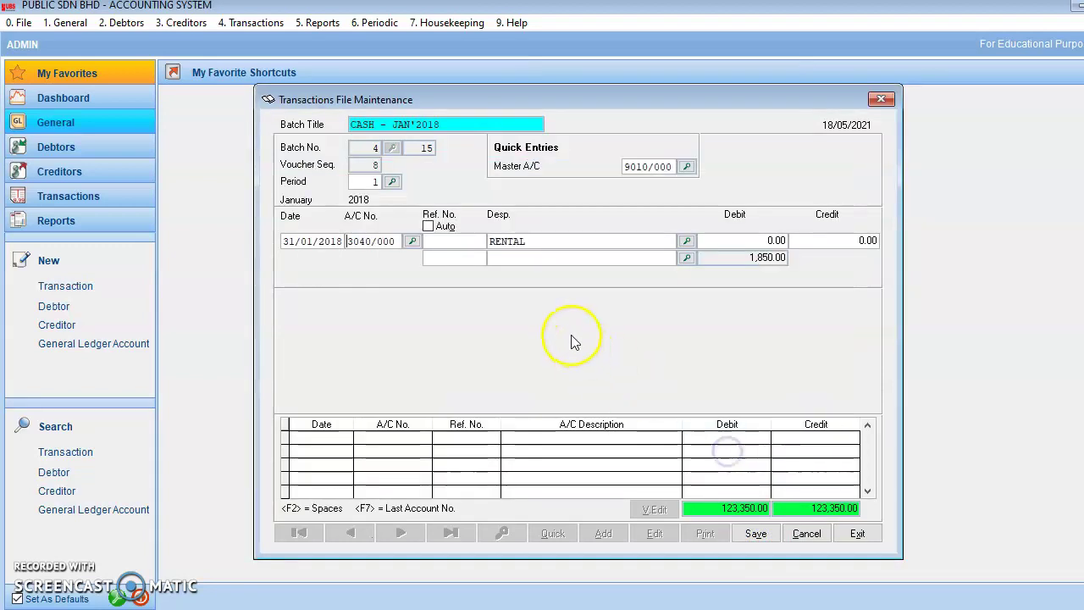
- Credit CASH IN HAND with 1,850 and save the rental transaction
{"action": "left_click", "coordinate": [817, 240]}
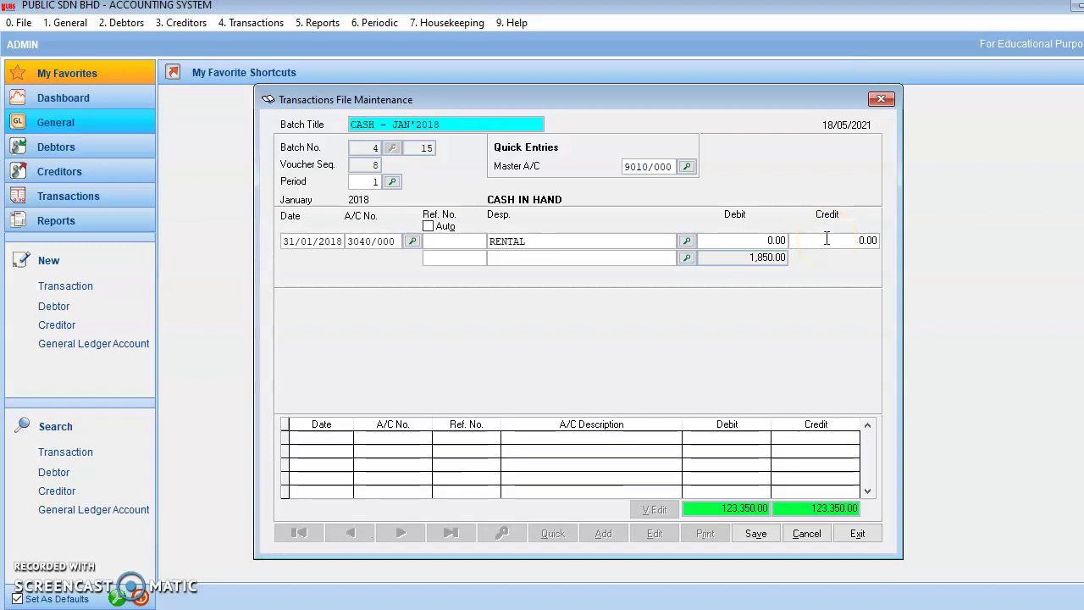
{"action": "left_click", "coordinate": [818, 225]}
{"action": "type", "text": "1,850"}
{"action": "left_click", "coordinate": [808, 361]}
{"action": "left_click", "coordinate": [762, 534]}
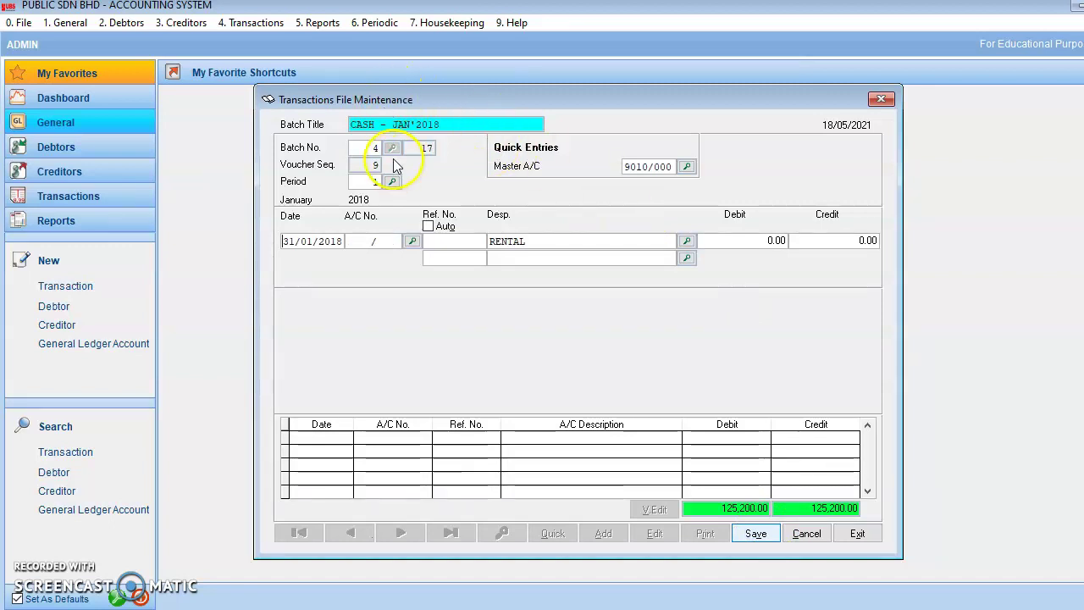
- Set the master account of the new quick entry to CASH IN HAND
{"action": "left_click", "coordinate": [540, 336]}
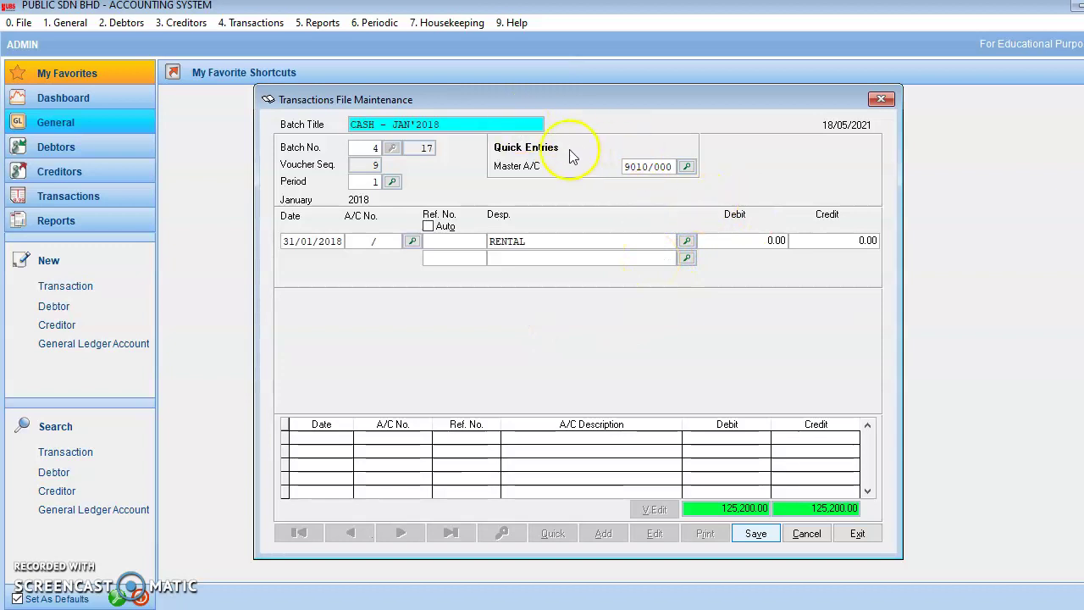
{"action": "left_click", "coordinate": [686, 166]}
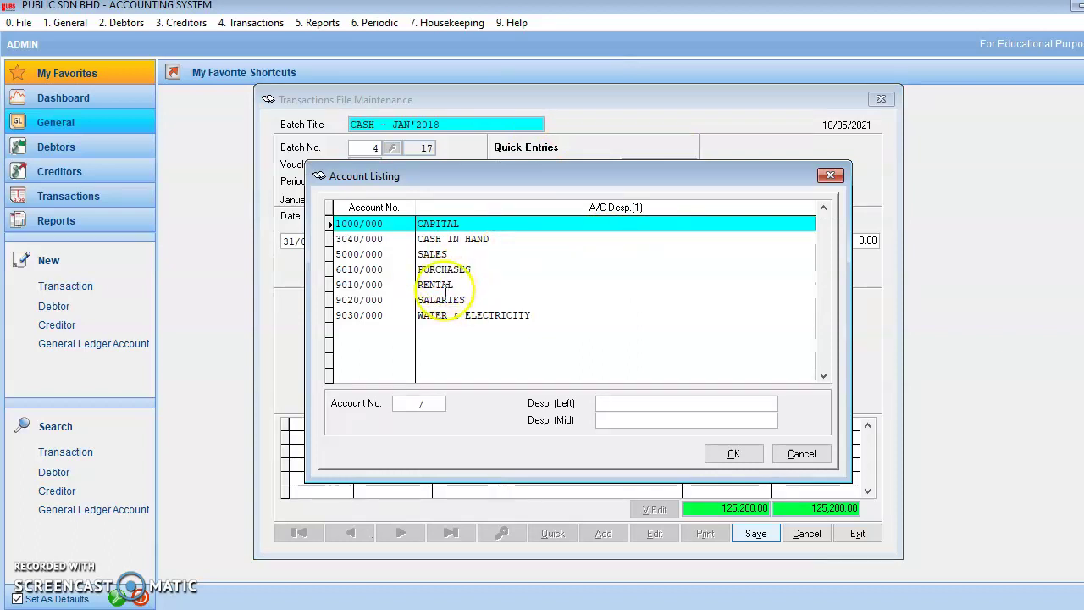
{"action": "left_click", "coordinate": [470, 239]}
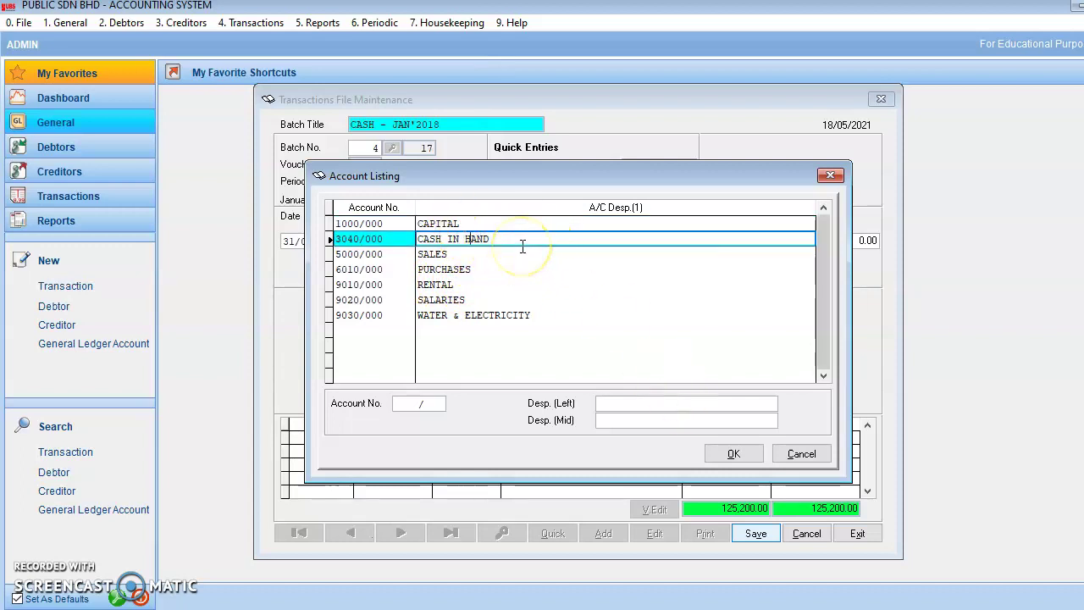
{"action": "left_click", "coordinate": [714, 455]}
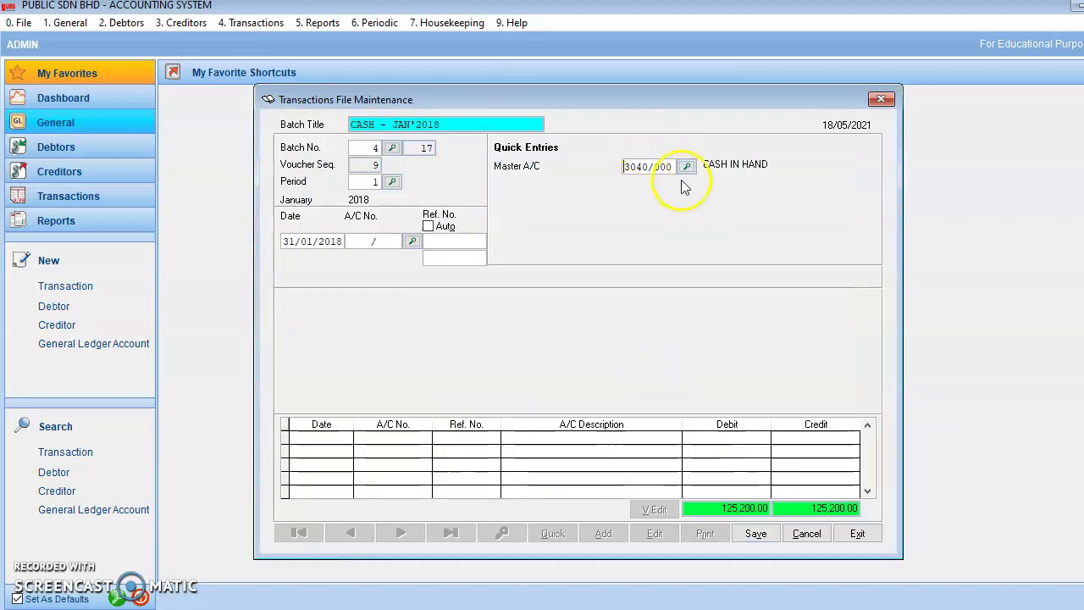
- Assign the new cash entry to batch 4, CASH - JAN'2018, keeping period 1 and the date 31/01/2018
{"action": "left_click", "coordinate": [392, 148]}
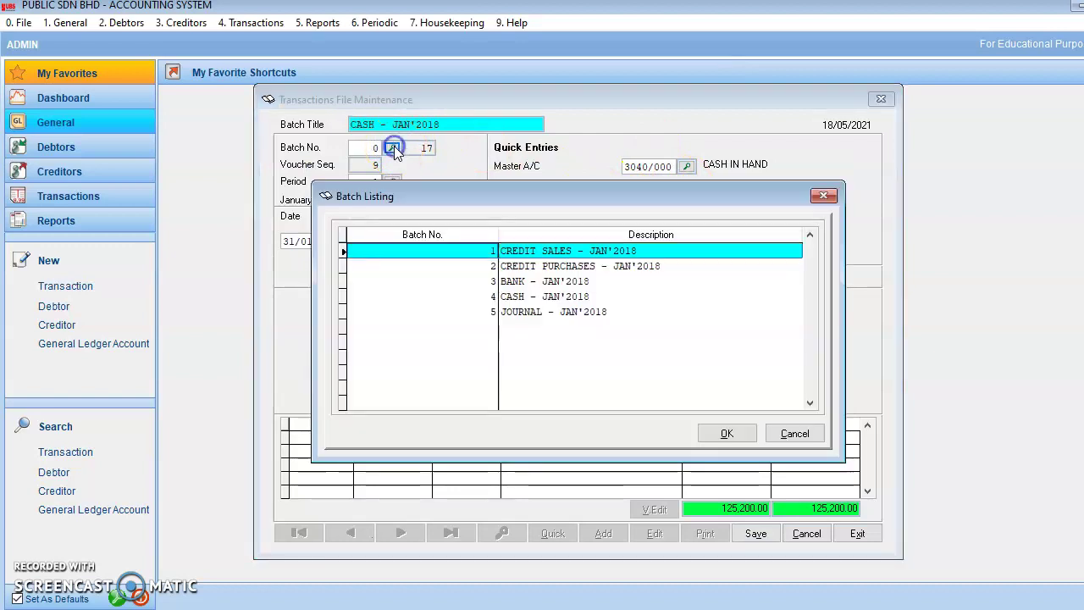
{"action": "left_click", "coordinate": [534, 297]}
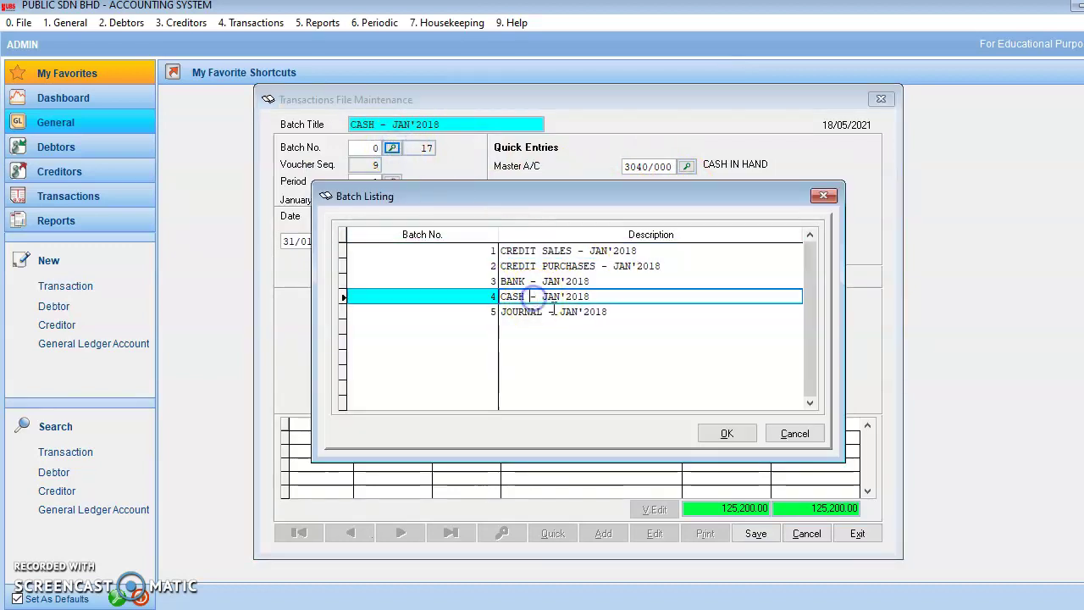
{"action": "left_click", "coordinate": [727, 433]}
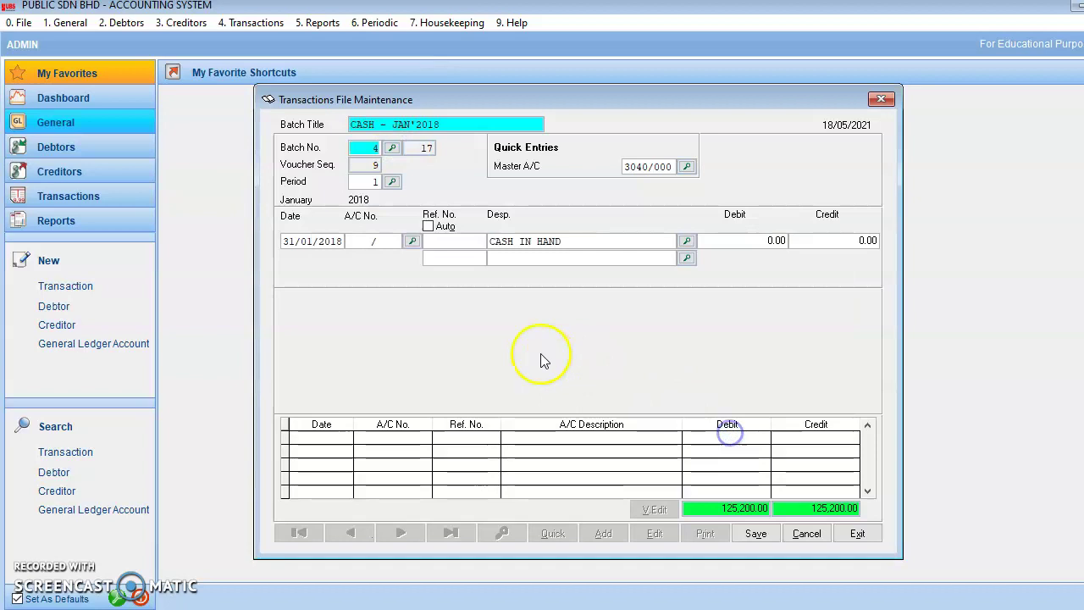
{"action": "left_click", "coordinate": [372, 181]}
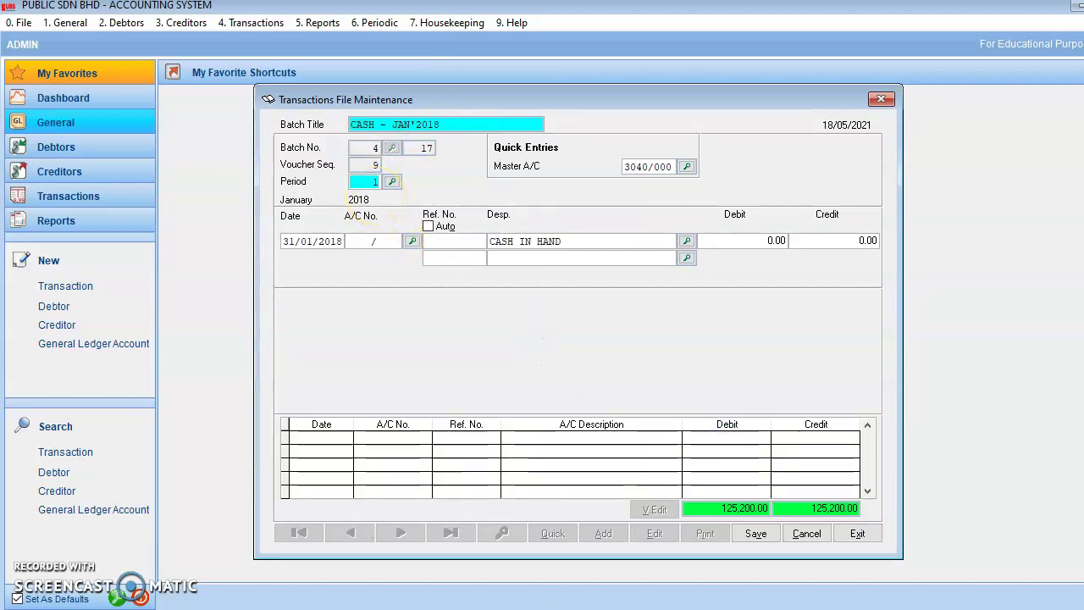
{"action": "left_click", "coordinate": [298, 239]}
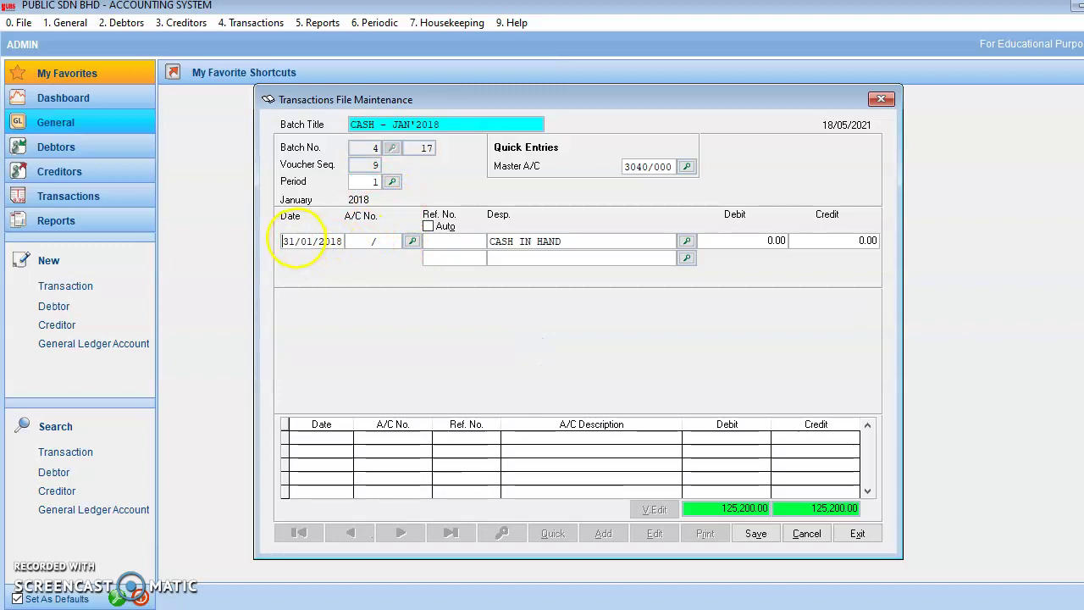
{"action": "left_click", "coordinate": [301, 235]}
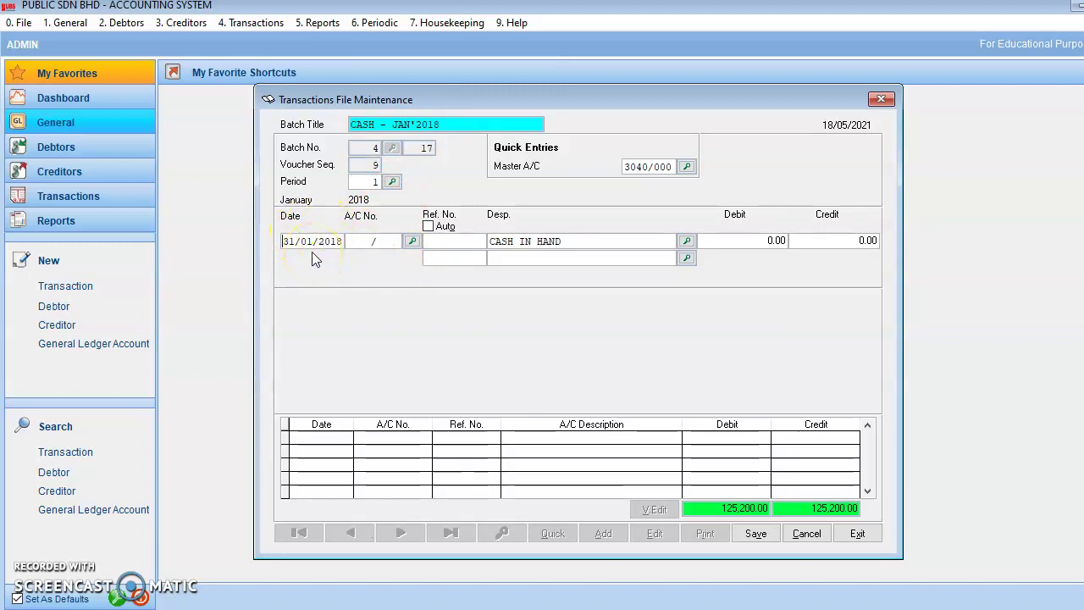
- Choose SALARIES as the entry's account and enter PV3016 as the reference number
{"action": "left_click", "coordinate": [411, 241]}
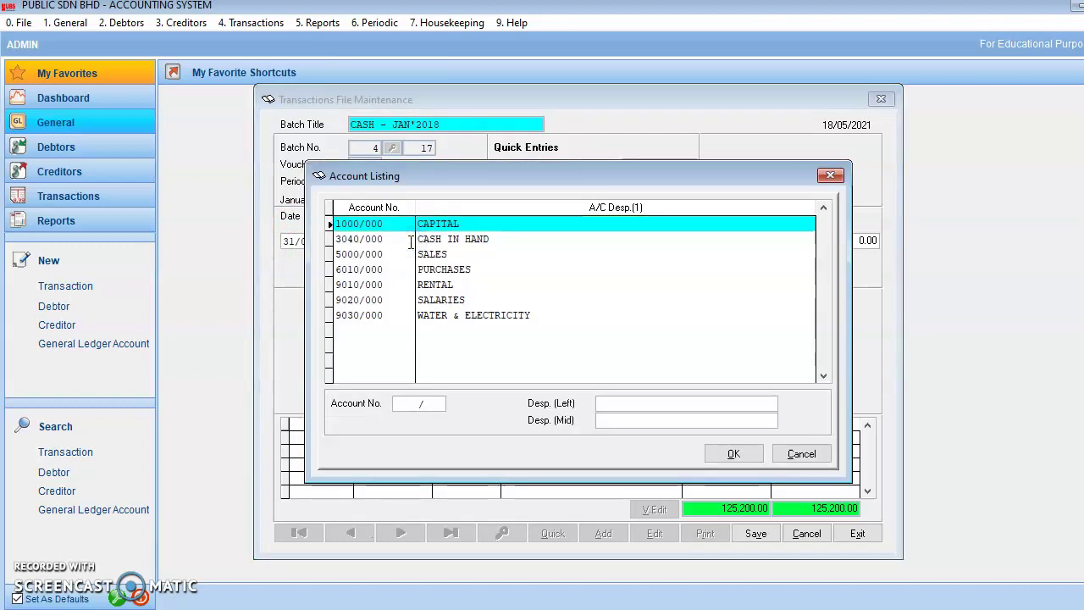
{"action": "left_click", "coordinate": [434, 299]}
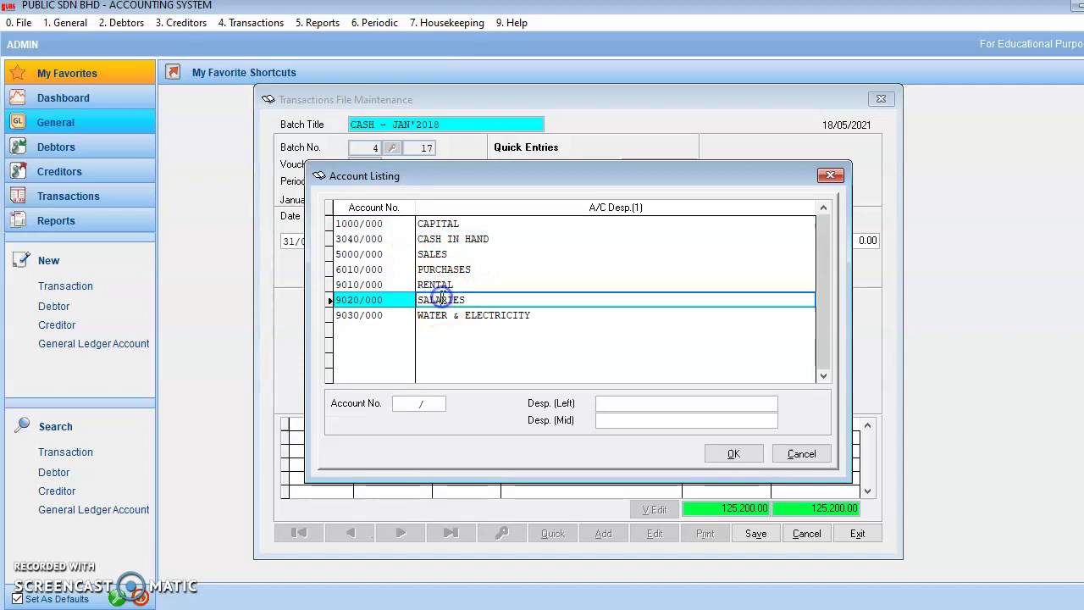
{"action": "left_click", "coordinate": [733, 454]}
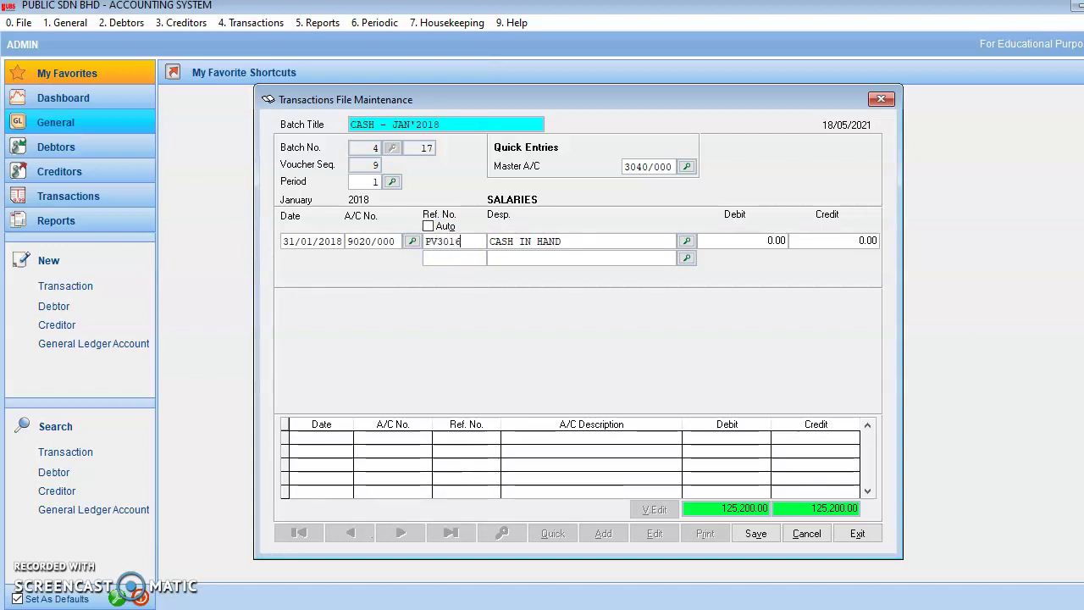
{"action": "left_click", "coordinate": [587, 249]}
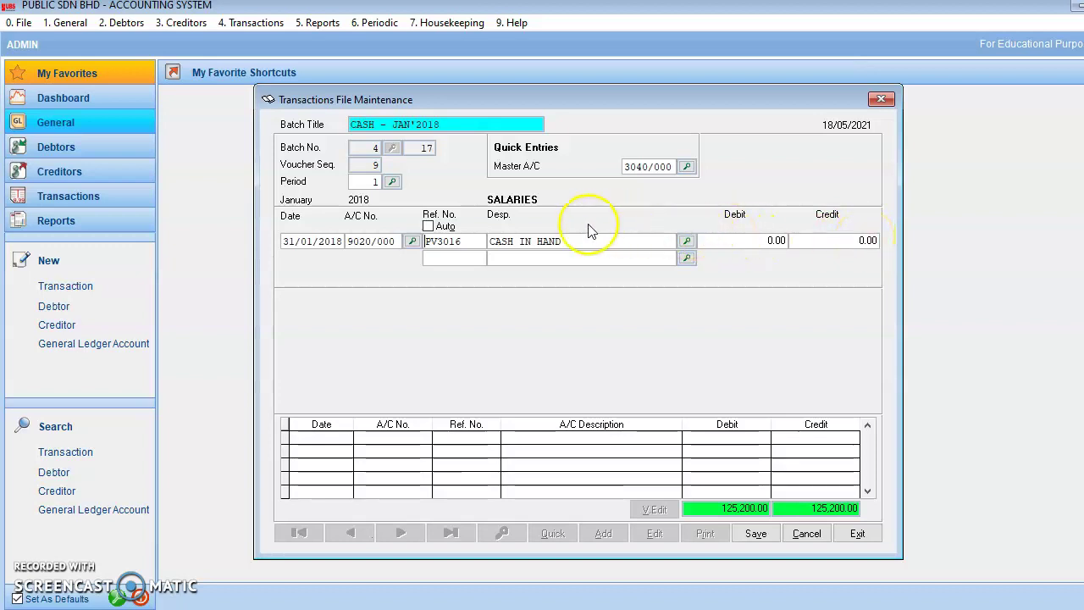
- Enter a debit of 1,450 for SALARIES and save the transaction
{"action": "left_click", "coordinate": [735, 241]}
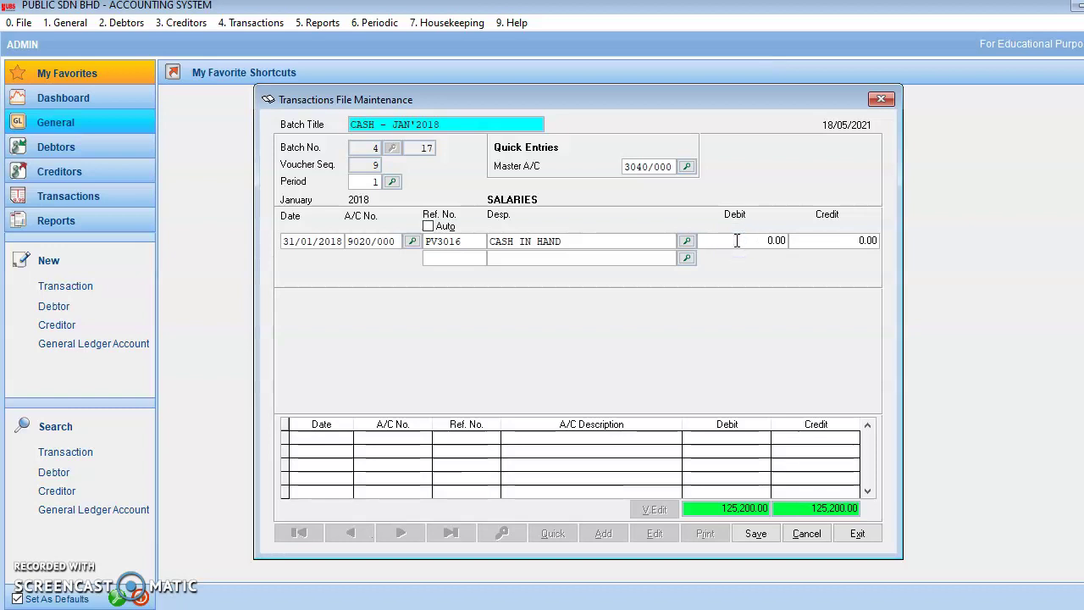
{"action": "type", "text": "1,450"}
{"action": "left_click", "coordinate": [752, 534]}
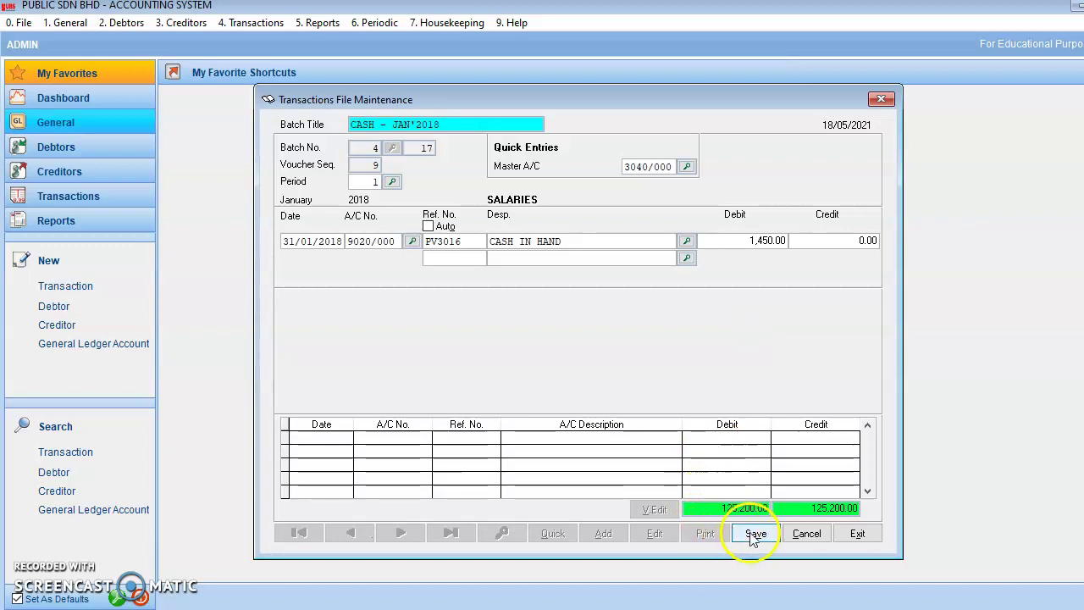
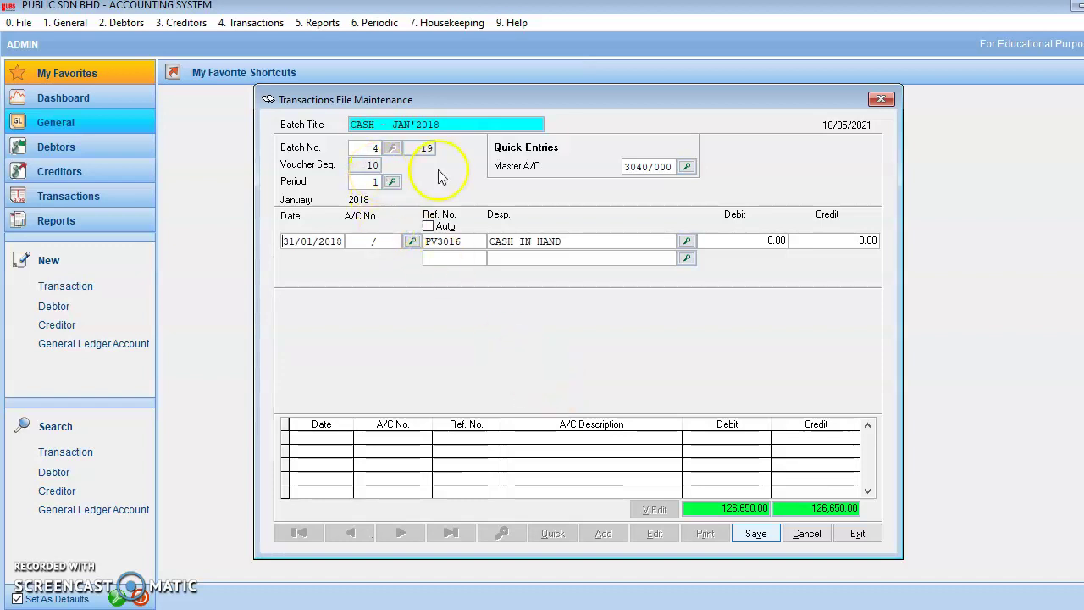
- Set the new quick entry's master account to CASH IN HAND and assign the entry to batch 4, CASH - JAN'2018
{"action": "left_click", "coordinate": [686, 167]}
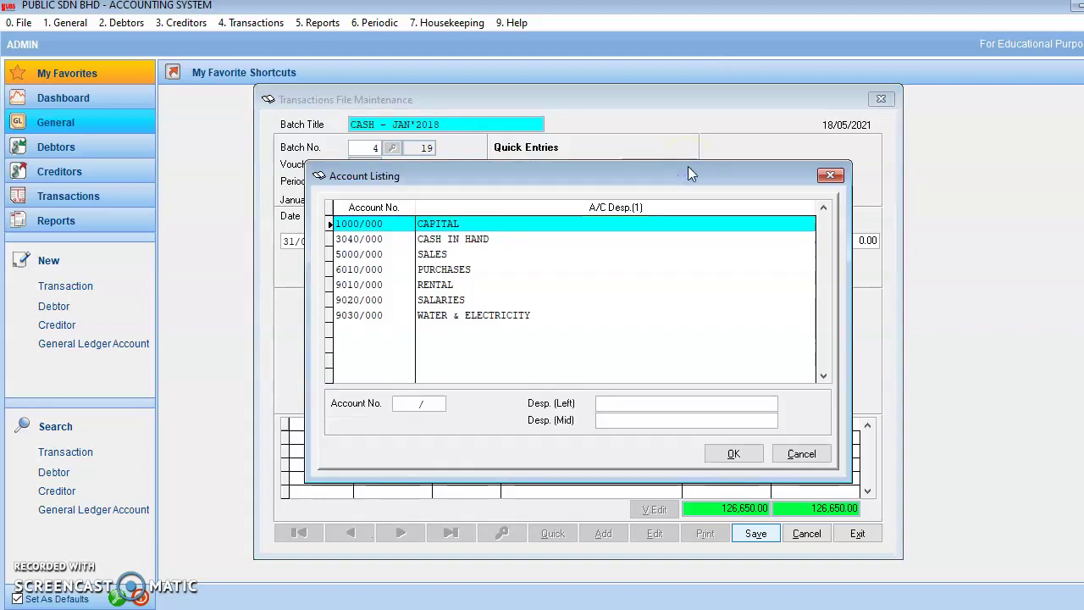
{"action": "left_click", "coordinate": [478, 241]}
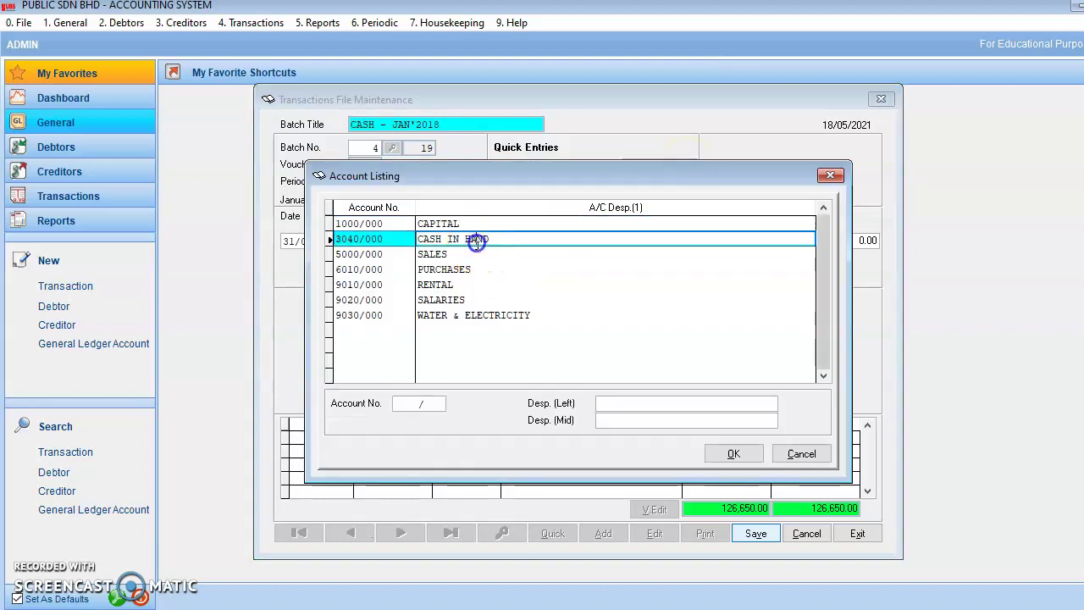
{"action": "left_click", "coordinate": [728, 459]}
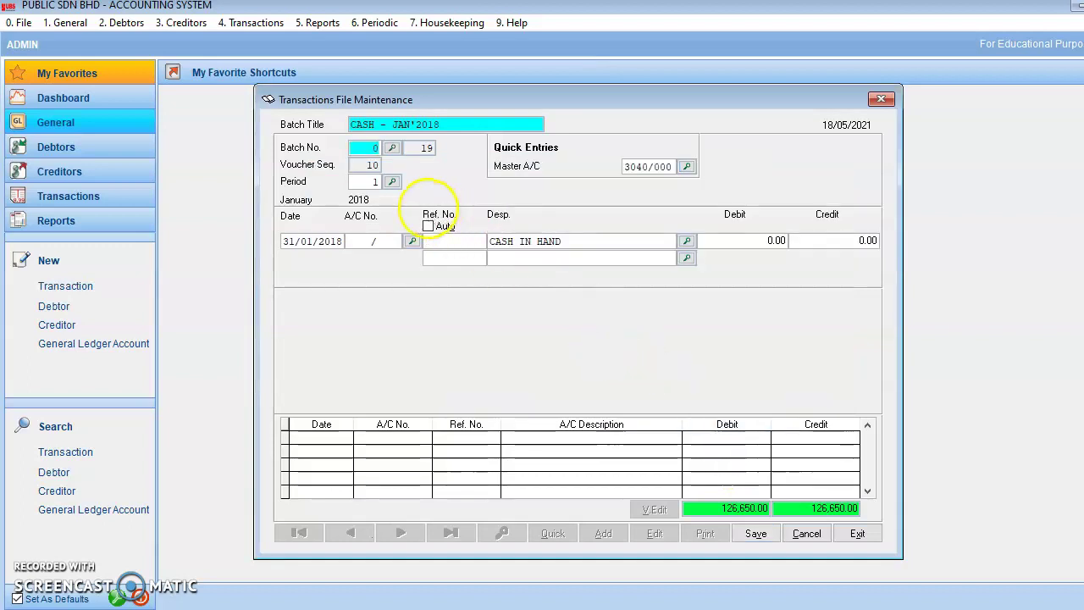
{"action": "left_click", "coordinate": [392, 148]}
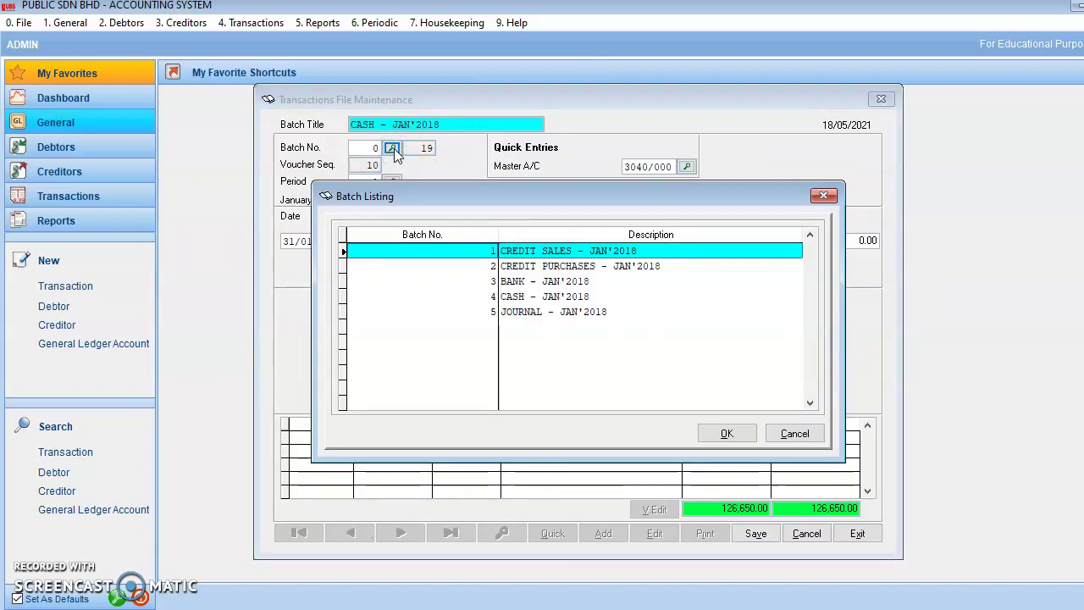
{"action": "left_click", "coordinate": [552, 298]}
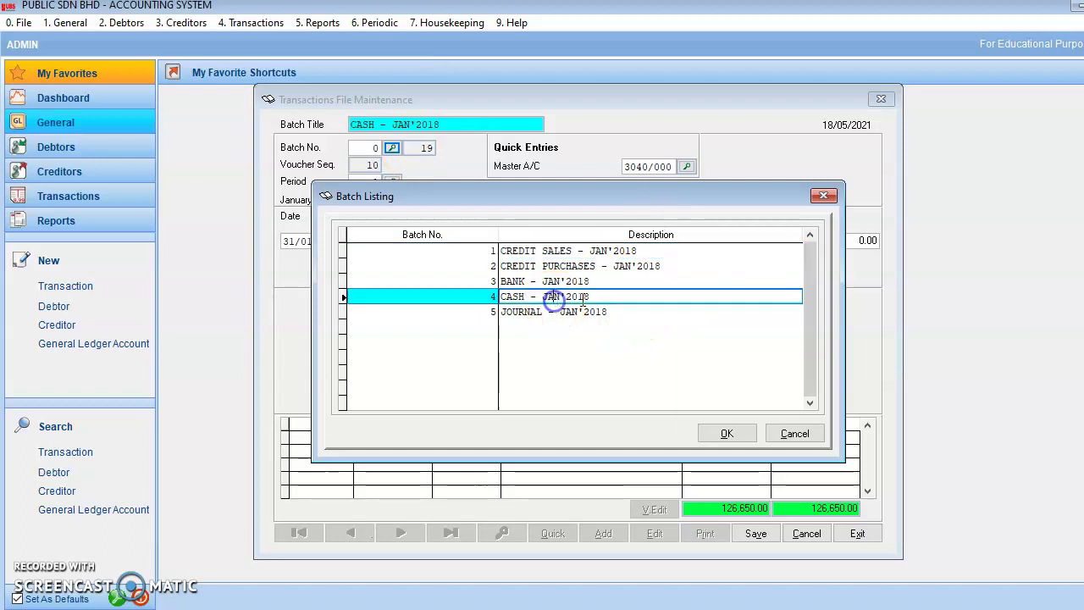
{"action": "left_click", "coordinate": [725, 432]}
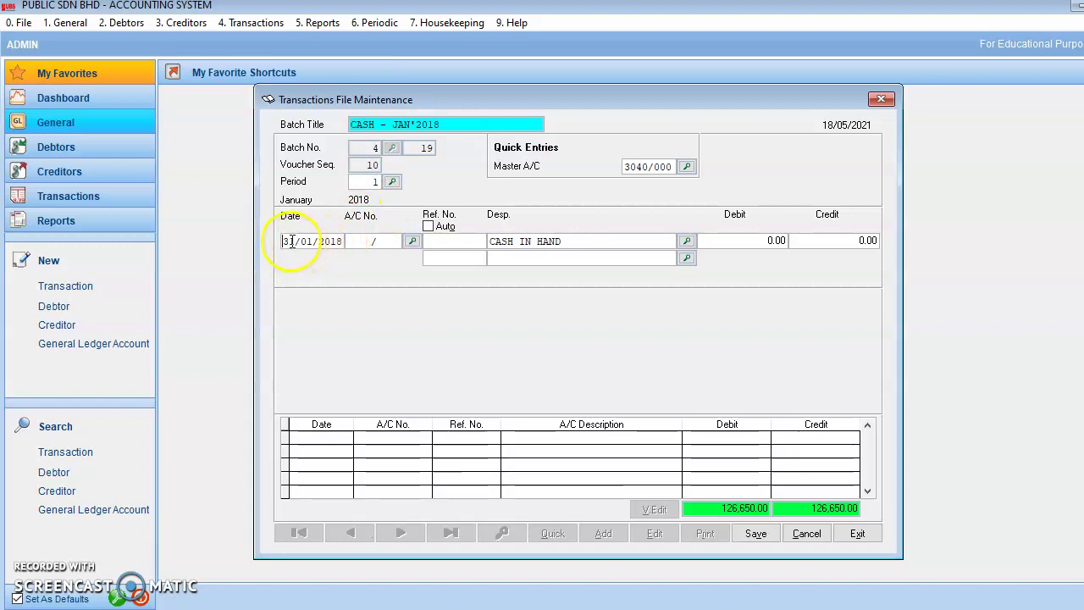
- Choose WATER & ELECTRICITY as the entry's account and enter PV3017 as the reference number
{"action": "left_click", "coordinate": [413, 242]}
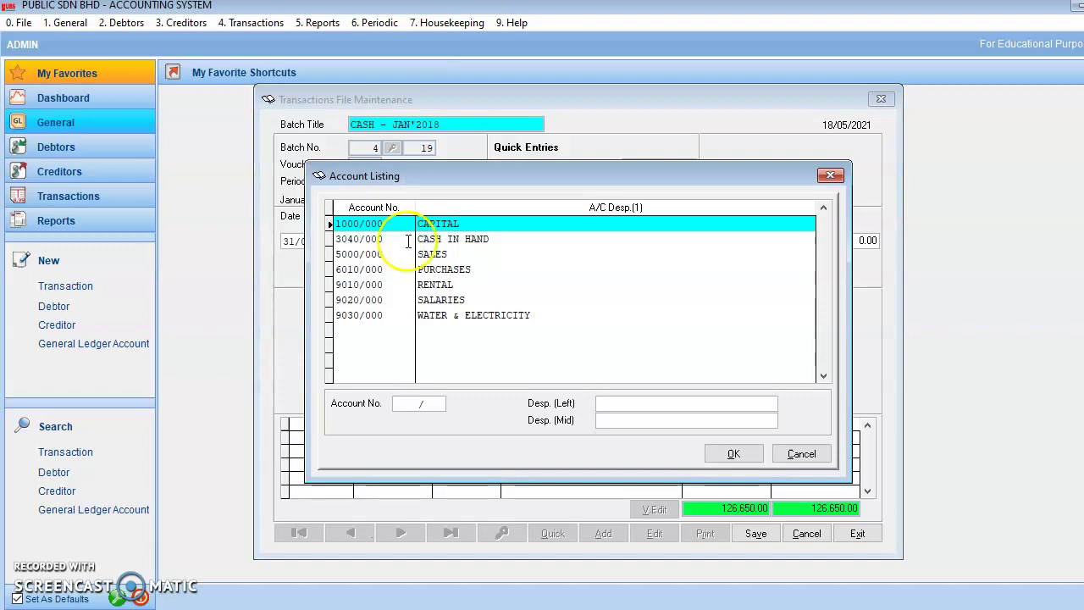
{"action": "left_click", "coordinate": [443, 315]}
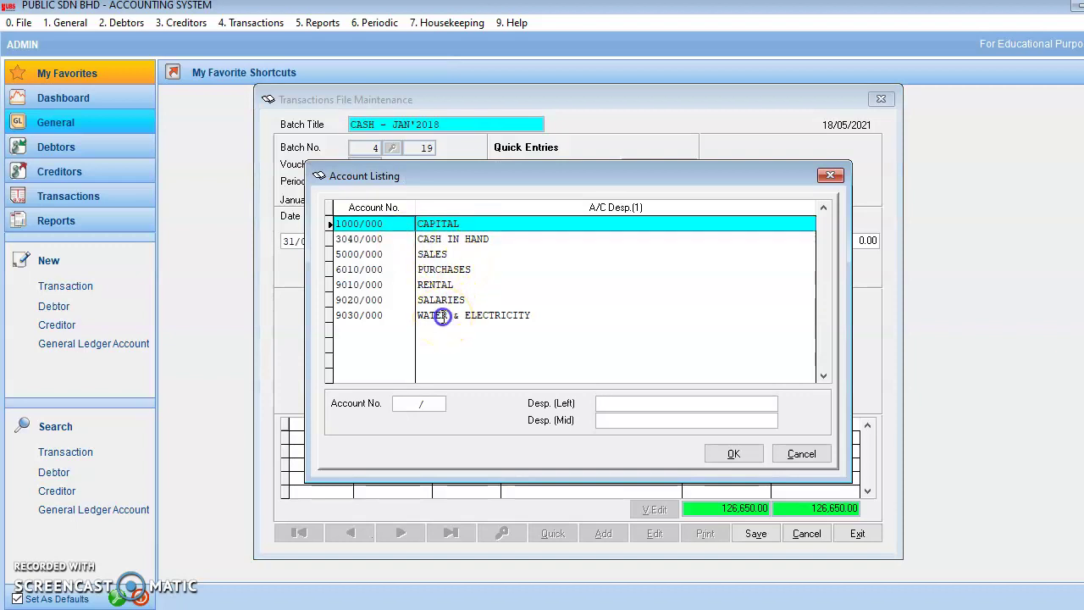
{"action": "left_click", "coordinate": [730, 454]}
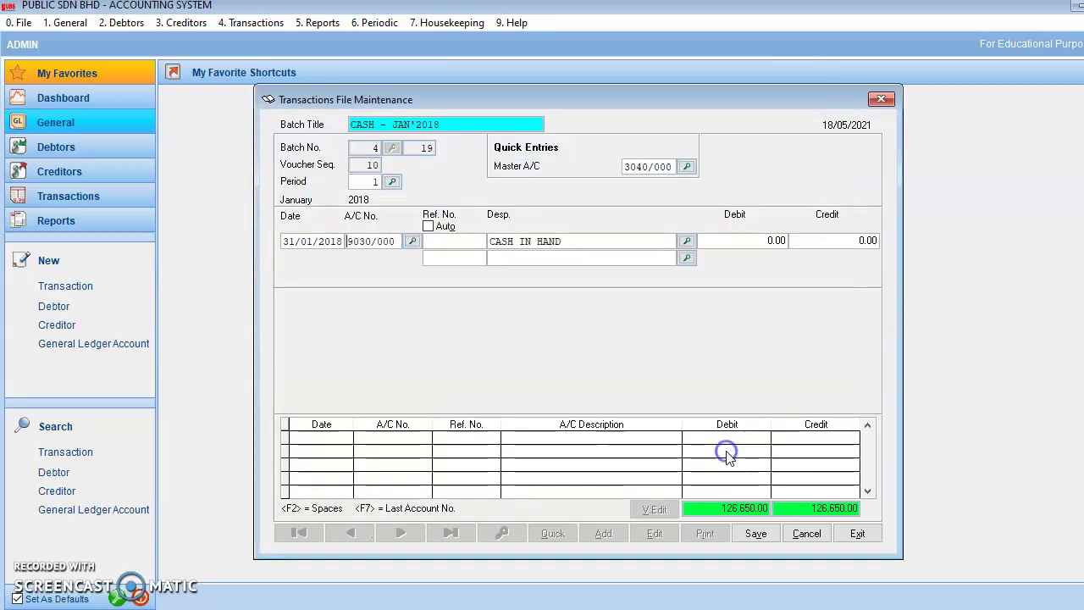
{"action": "left_click", "coordinate": [447, 245]}
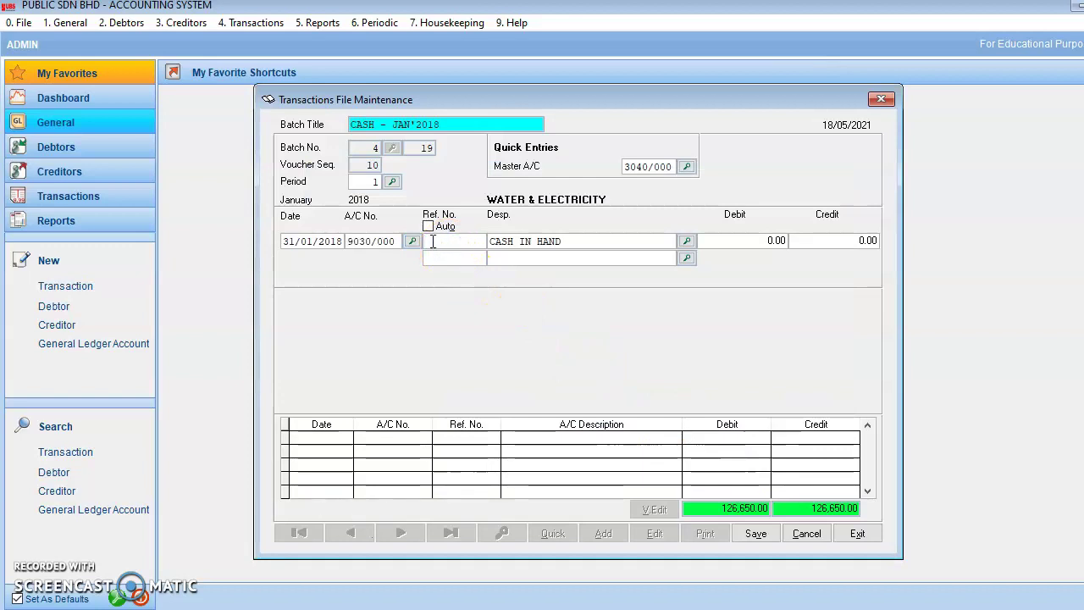
{"action": "type", "text": "PV"}
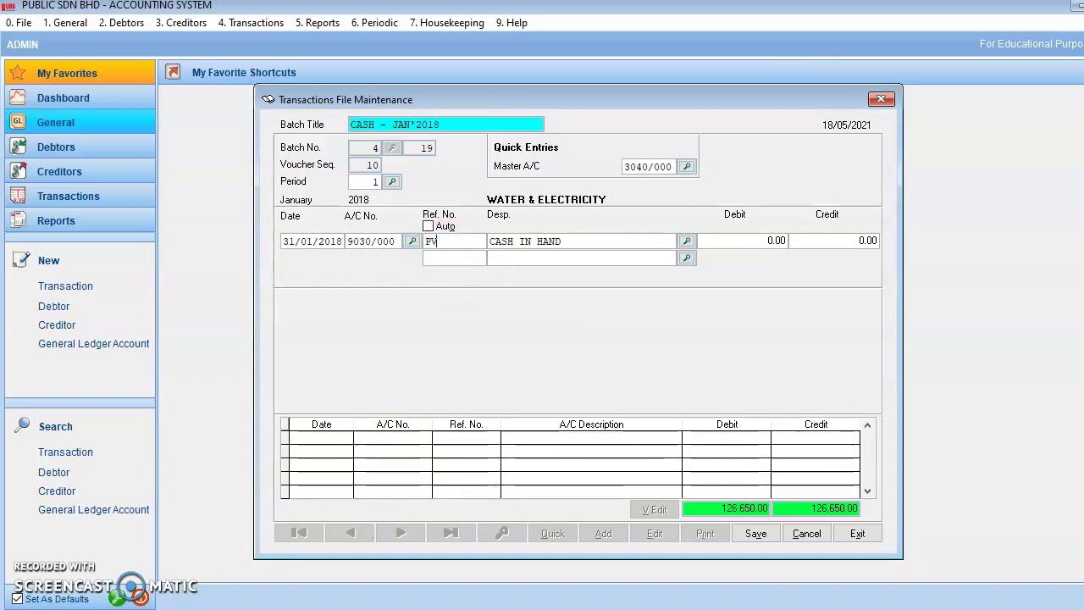
{"action": "type", "text": "3017"}
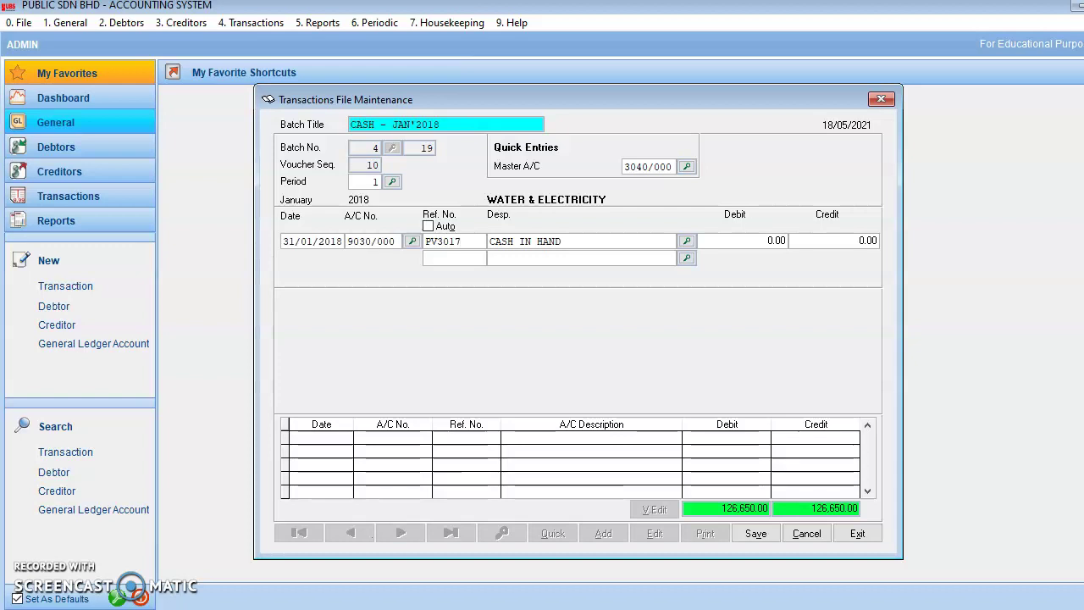
- Enter a debit of 250 for WATER & ELECTRICITY, save the transaction and leave the entry form
{"action": "left_click", "coordinate": [672, 292]}
{"action": "left_click", "coordinate": [731, 240]}
{"action": "type", "text": "250"}
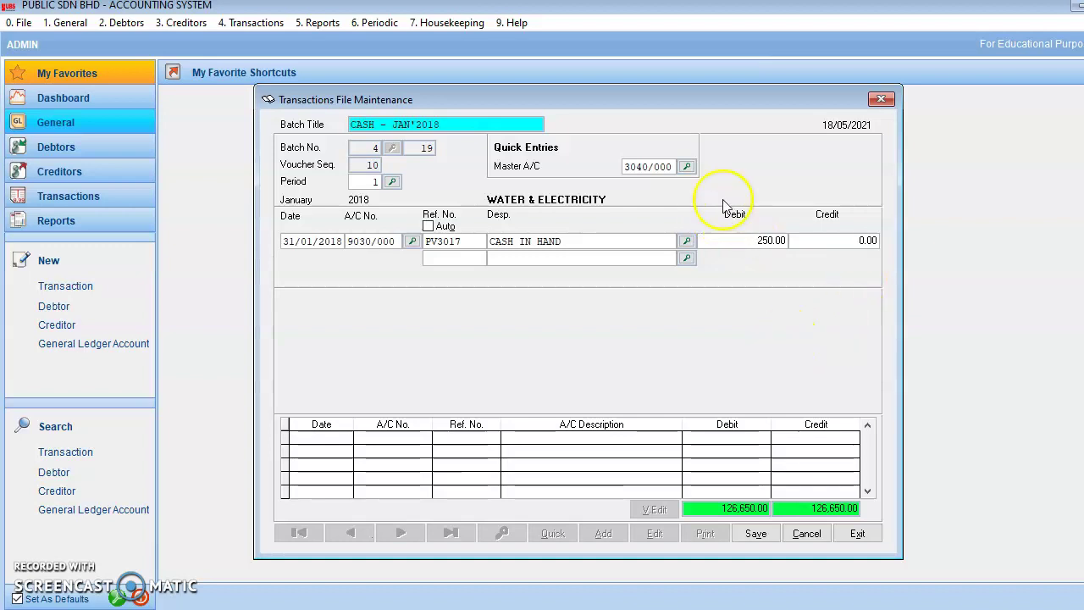
{"action": "left_click", "coordinate": [753, 539]}
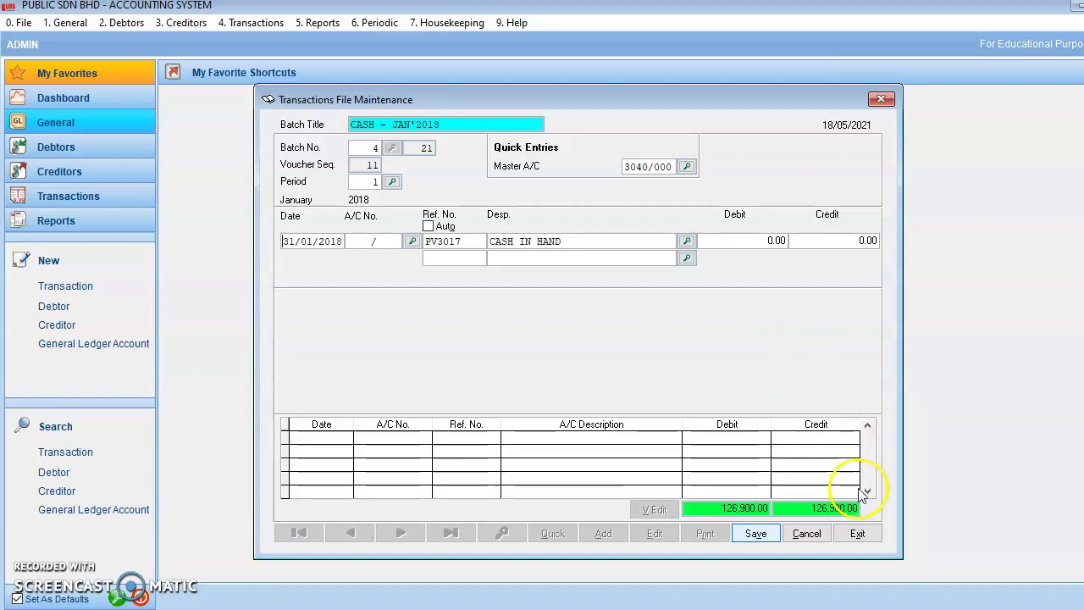
{"action": "left_click", "coordinate": [858, 534]}
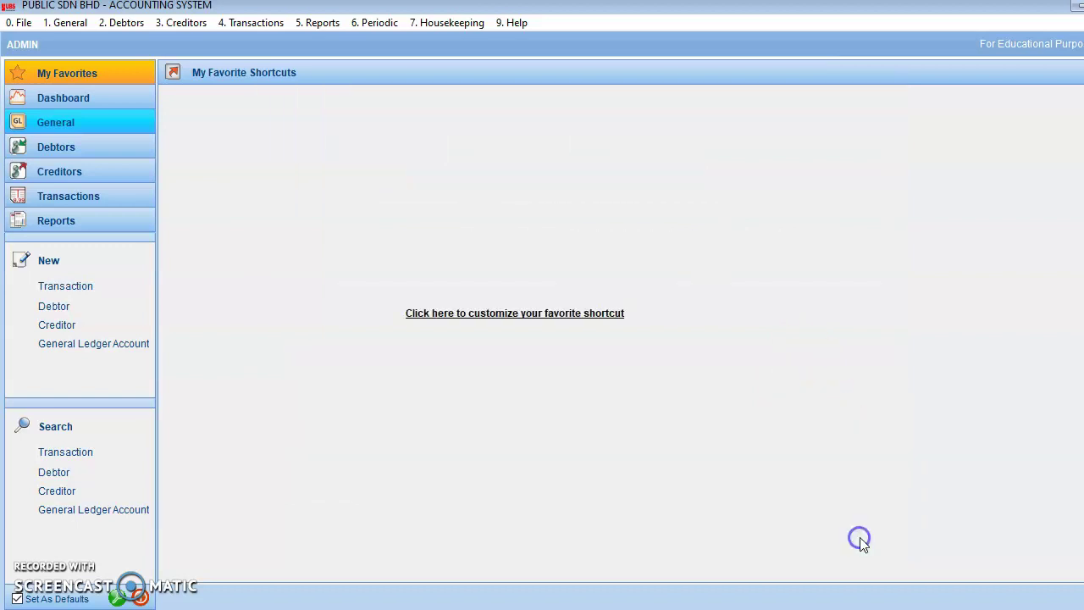
- Review all transactions recorded in the CASH - JAN'2018 batch in Transactions File Maintenance, from the first entry to the last
{"action": "left_click", "coordinate": [255, 23]}
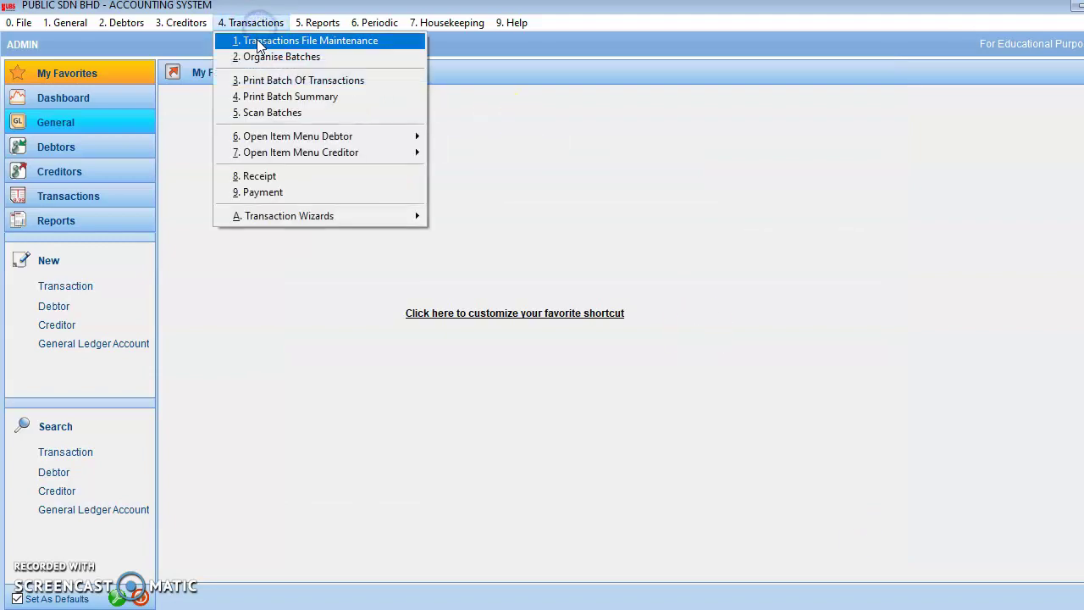
{"action": "left_click", "coordinate": [258, 44]}
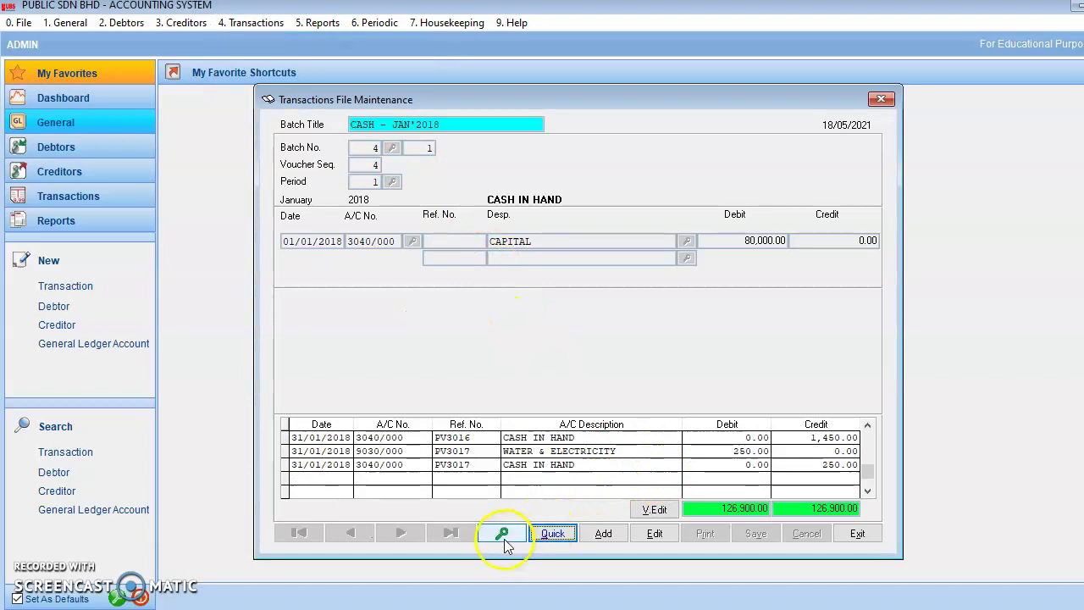
{"action": "left_click", "coordinate": [867, 427]}
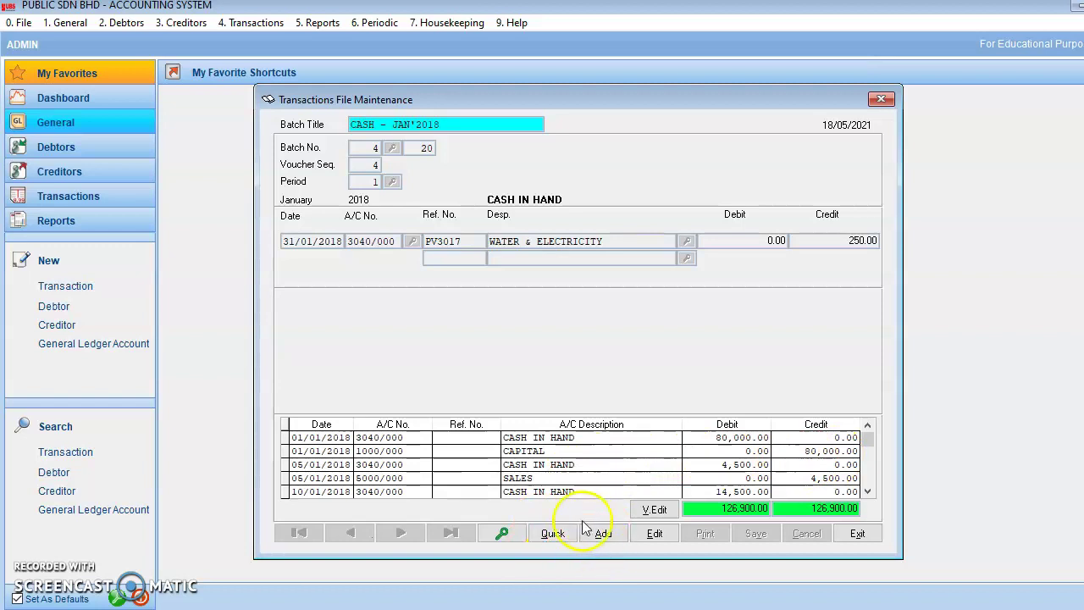
{"action": "left_click", "coordinate": [551, 535]}
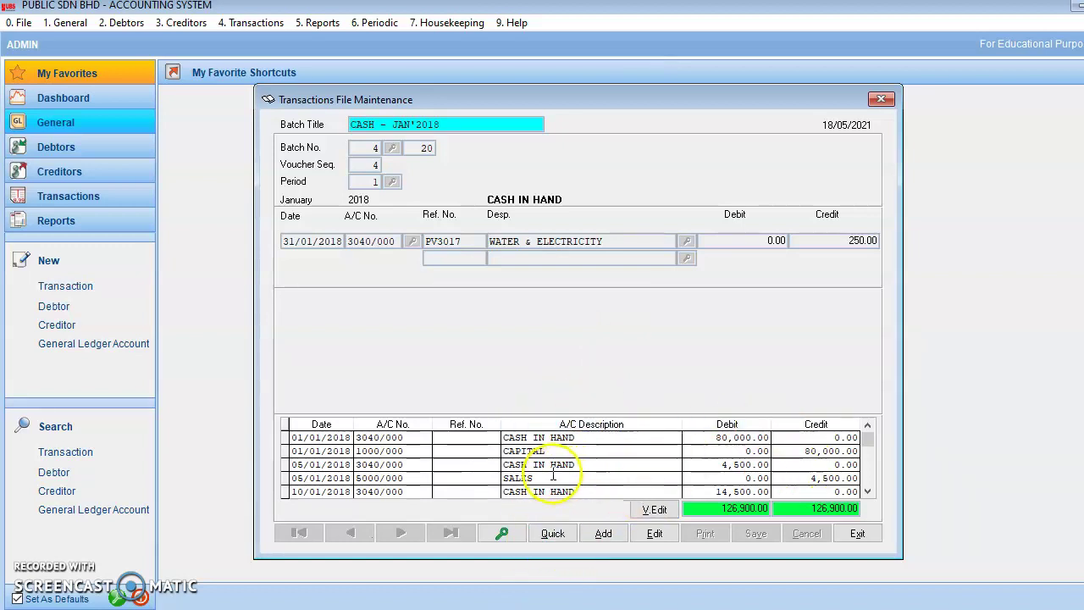
{"action": "left_click", "coordinate": [867, 491]}
{"action": "left_click", "coordinate": [867, 491]}
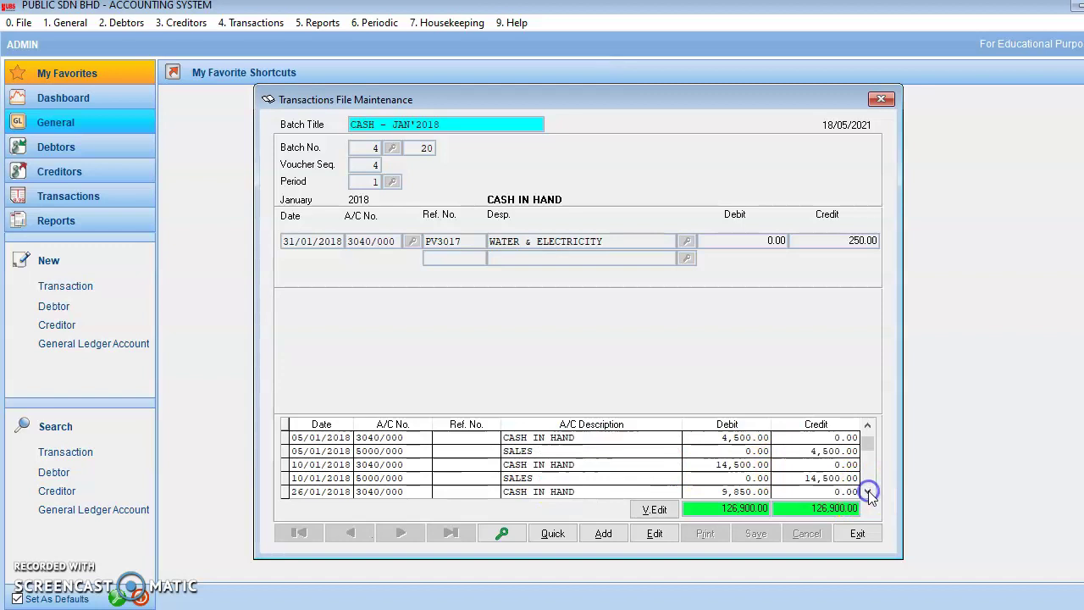
{"action": "left_click", "coordinate": [867, 491]}
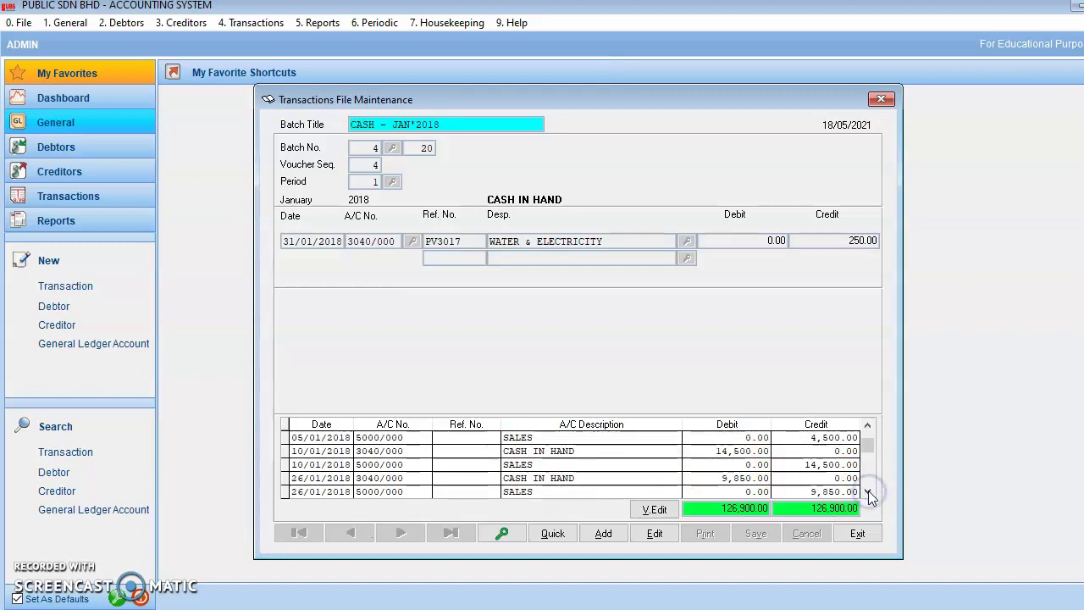
{"action": "left_click", "coordinate": [867, 491]}
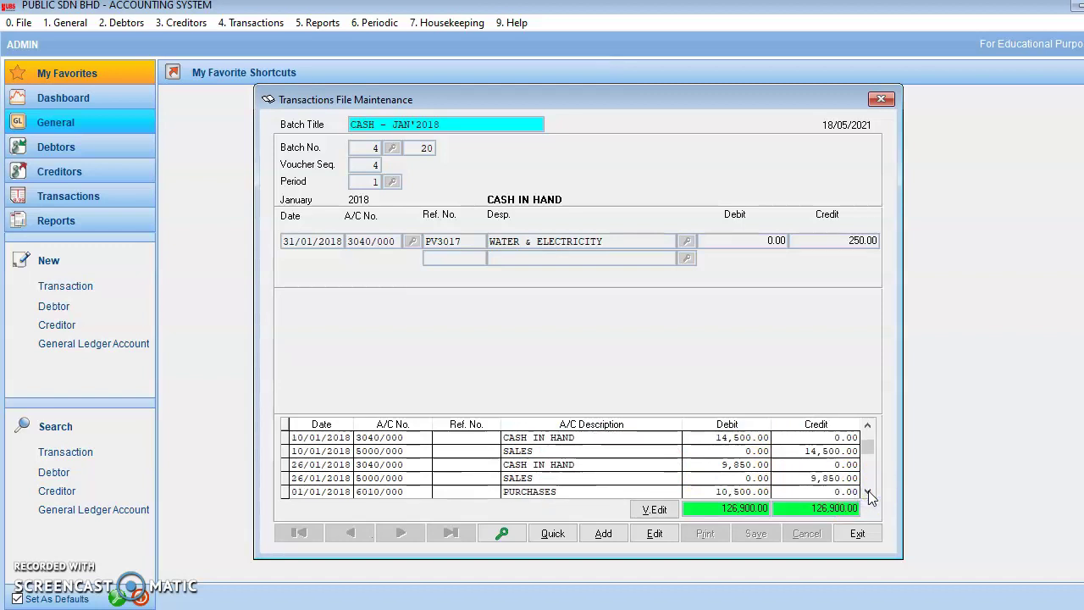
{"action": "left_click", "coordinate": [867, 491]}
{"action": "left_click", "coordinate": [867, 491]}
{"action": "left_click", "coordinate": [867, 491]}
{"action": "left_click", "coordinate": [867, 491]}
{"action": "left_click", "coordinate": [867, 491]}
{"action": "left_click", "coordinate": [866, 491]}
{"action": "left_click", "coordinate": [867, 491]}
{"action": "left_click", "coordinate": [867, 491]}
{"action": "left_click", "coordinate": [867, 491]}
{"action": "left_click", "coordinate": [867, 491]}
{"action": "left_click", "coordinate": [867, 491]}
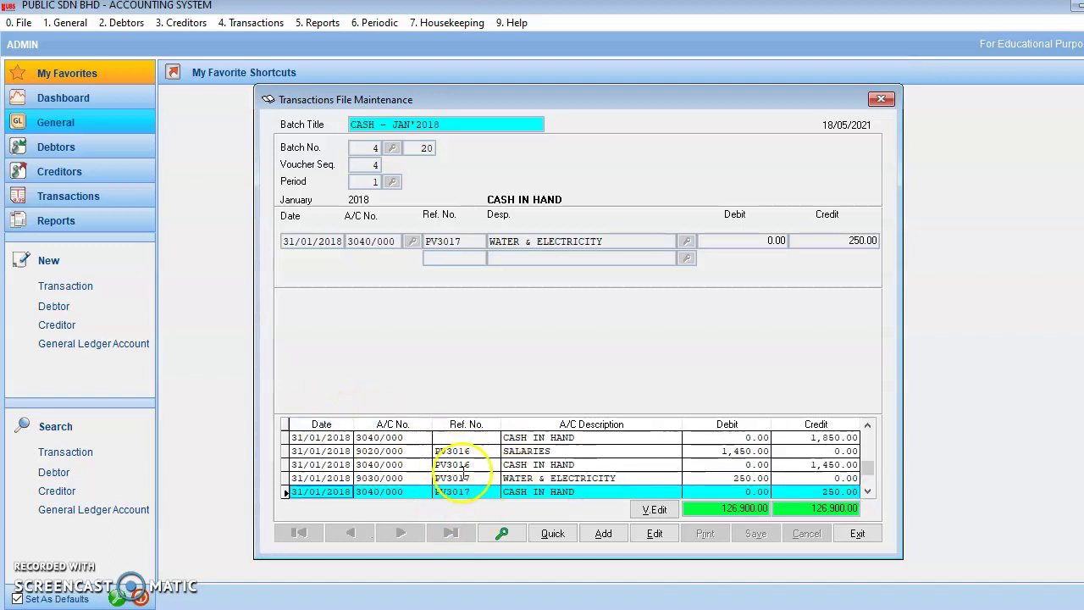
{"action": "left_click", "coordinate": [864, 435]}
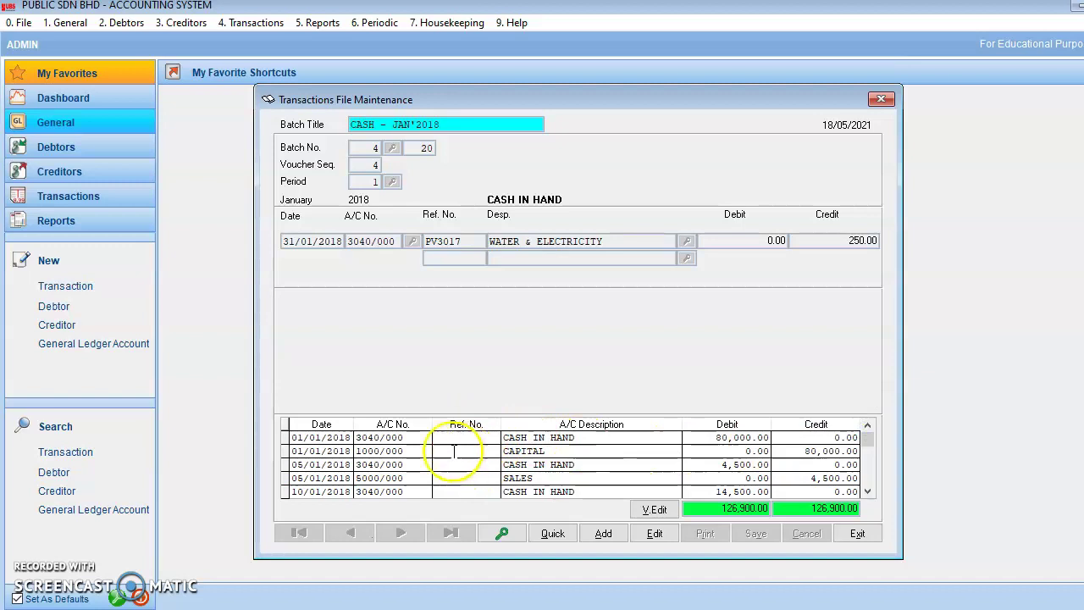
{"action": "double_click", "coordinate": [867, 491]}
{"action": "left_click", "coordinate": [867, 491]}
{"action": "left_click", "coordinate": [867, 491]}
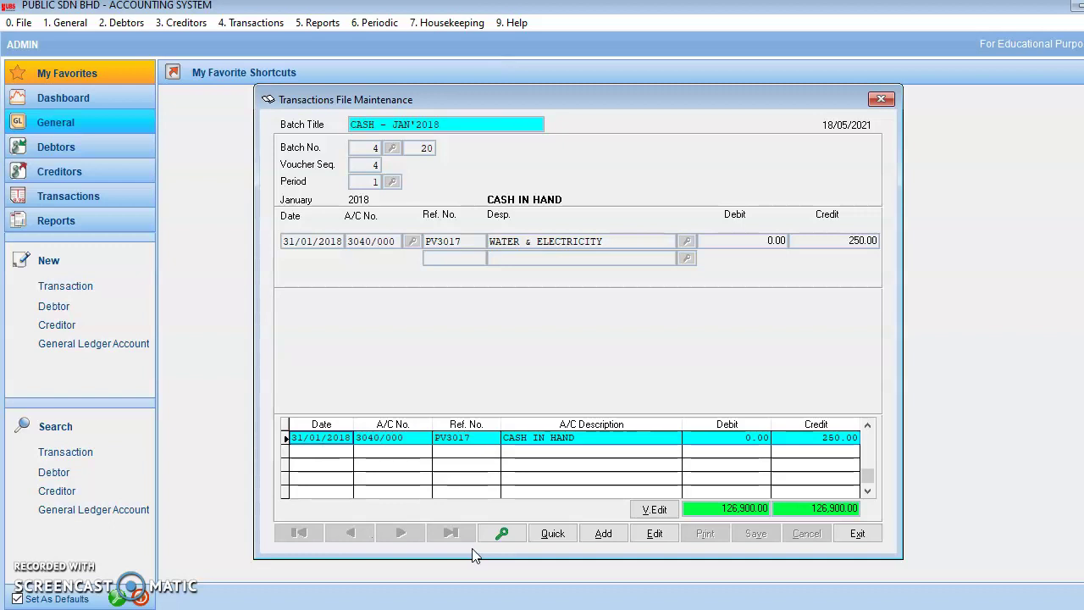
{"action": "left_click", "coordinate": [857, 533]}
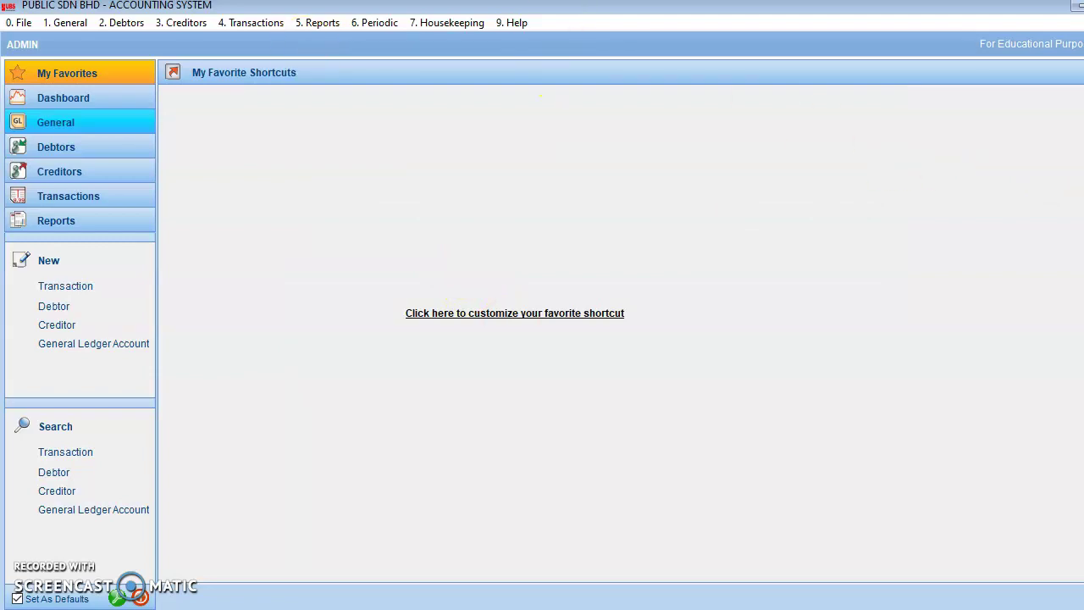
- Change the description of the SALES general ledger account to CASH SALES and save the account
{"action": "left_click", "coordinate": [67, 23]}
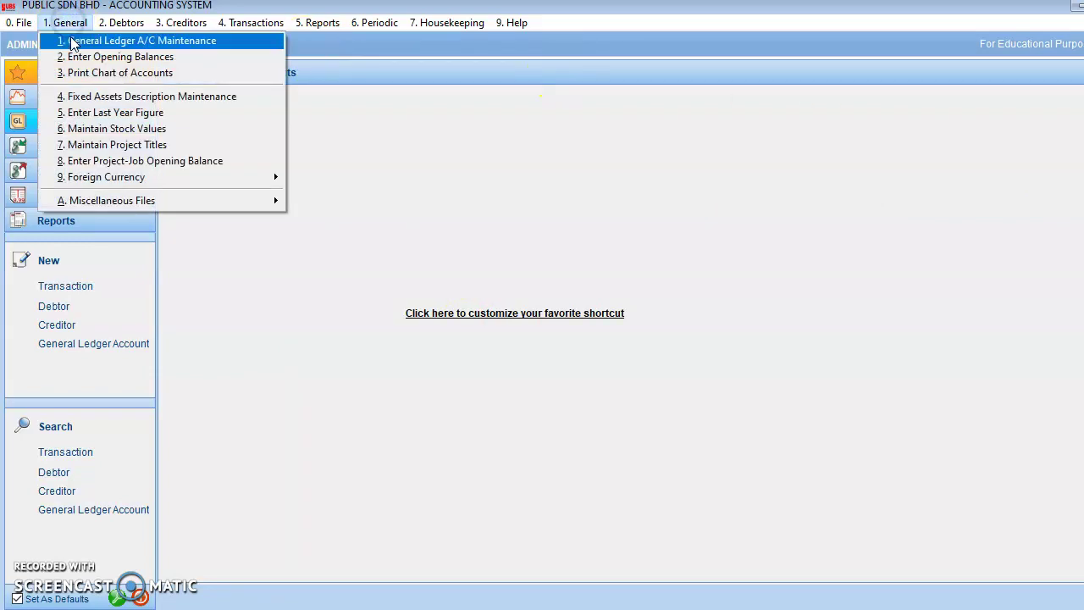
{"action": "left_click", "coordinate": [73, 43]}
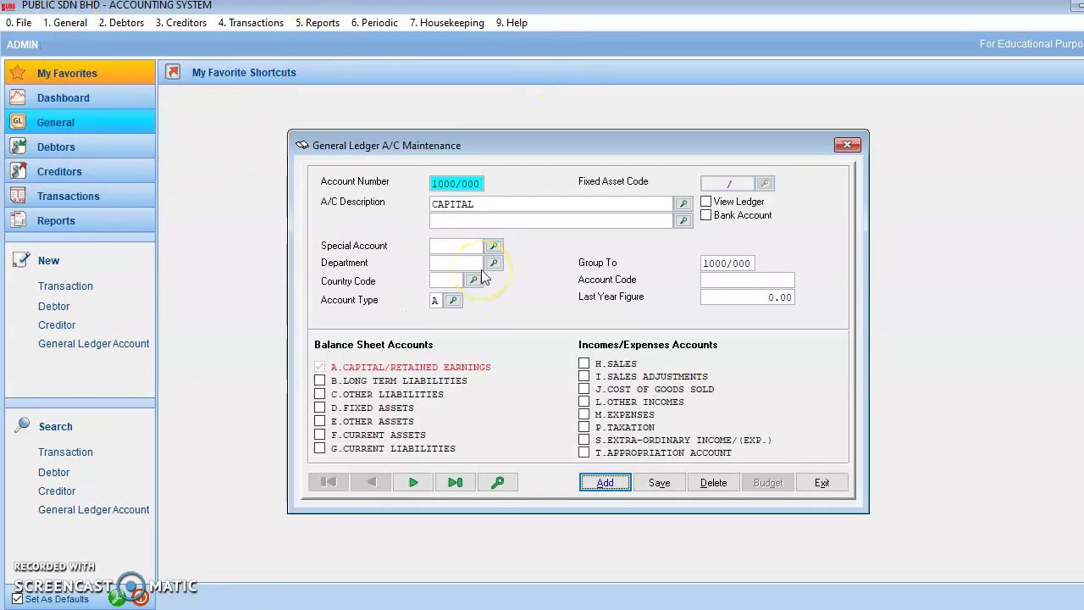
{"action": "left_click", "coordinate": [498, 482]}
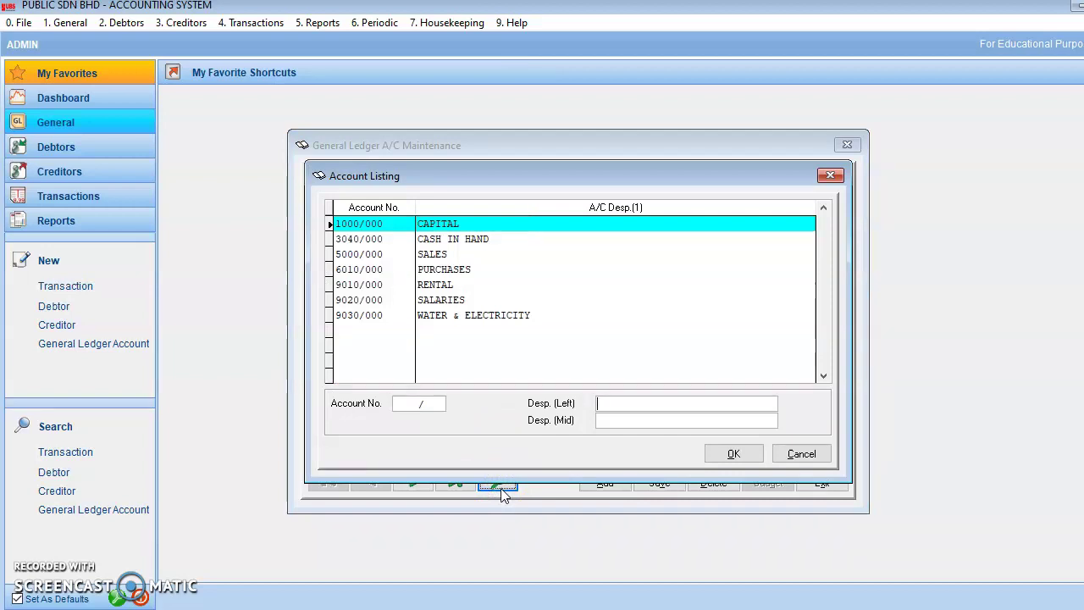
{"action": "double_click", "coordinate": [442, 254]}
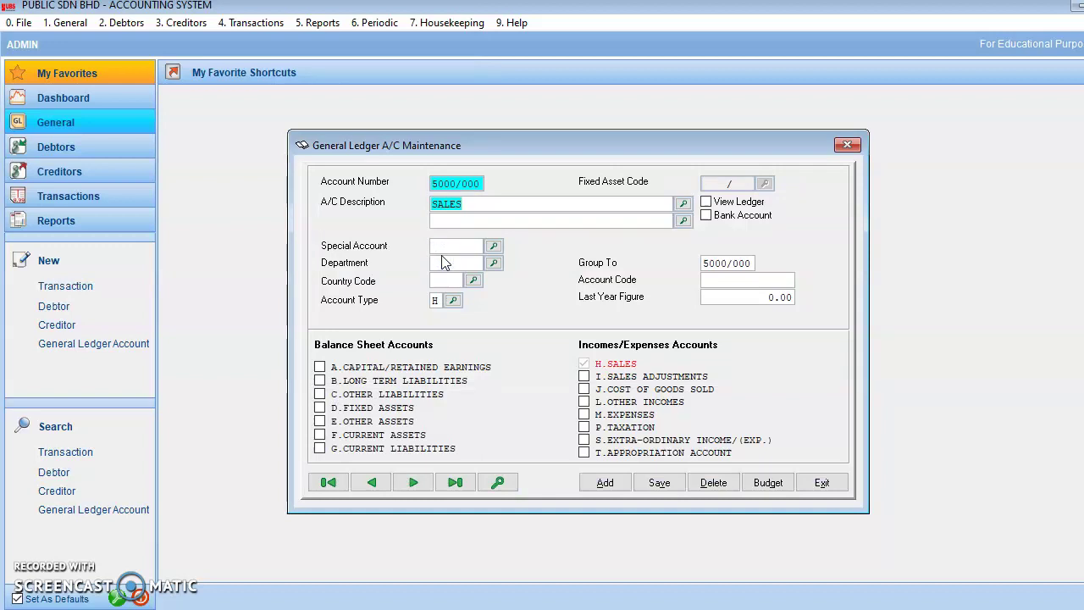
{"action": "left_click", "coordinate": [434, 205]}
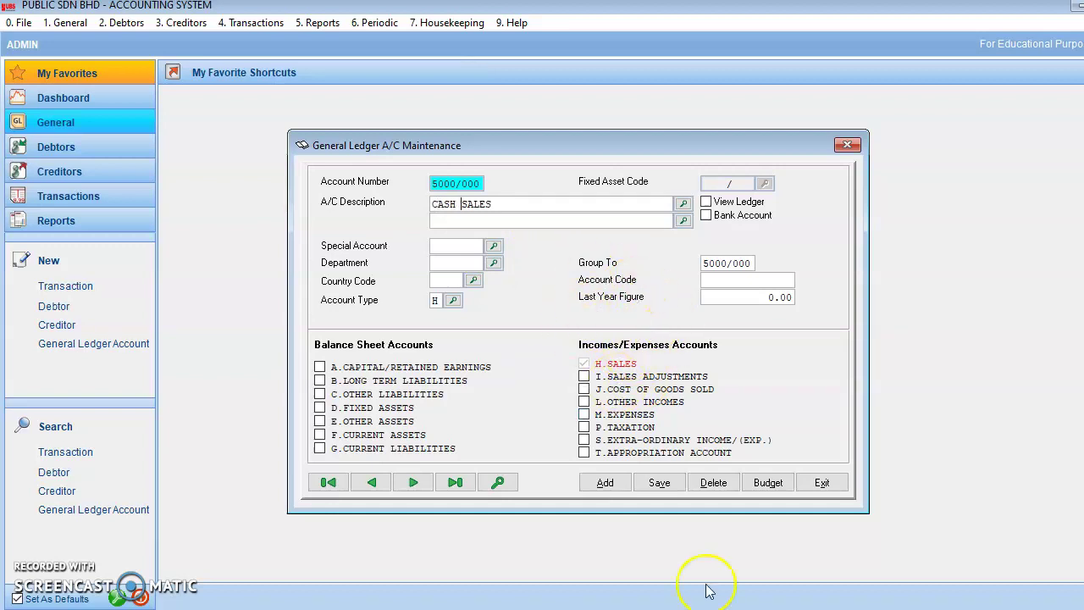
{"action": "left_click", "coordinate": [663, 488]}
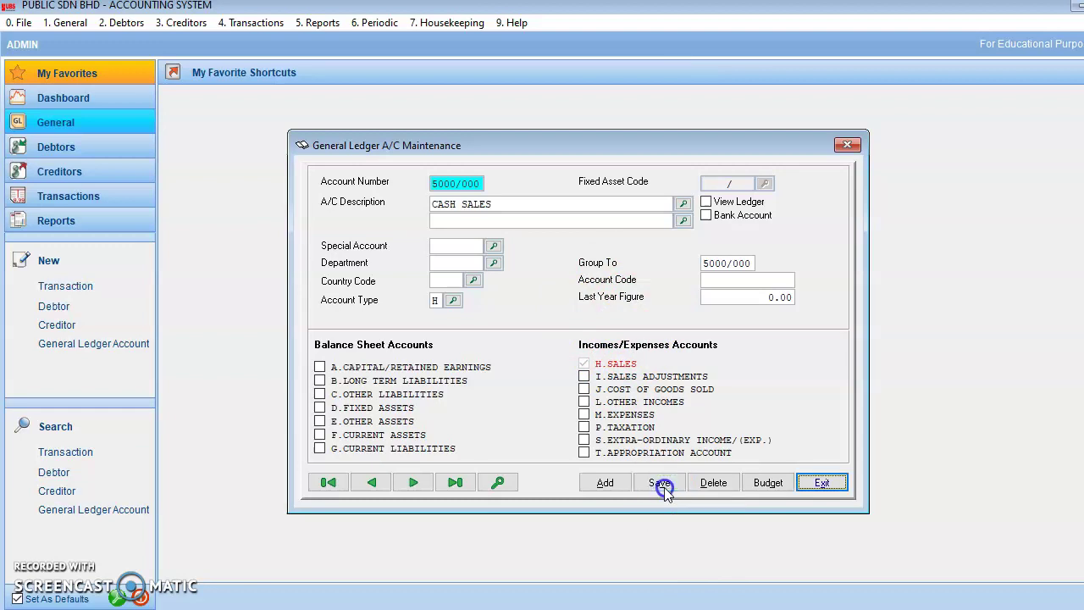
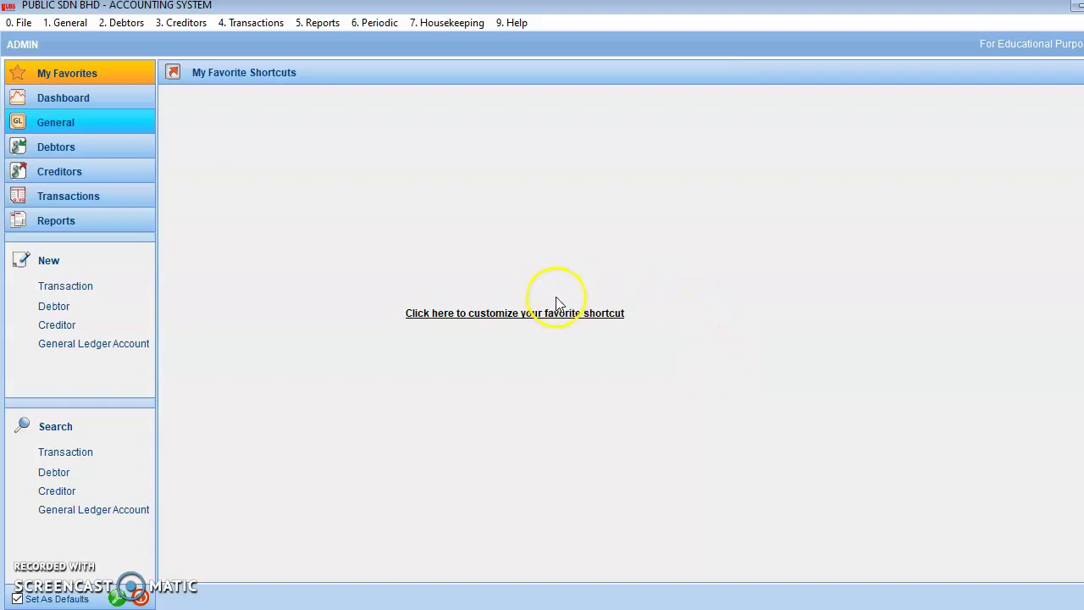
- Open Transactions File Maintenance and list the whole CASH - JAN'2018 batch from its first entry
{"action": "left_click", "coordinate": [243, 23]}
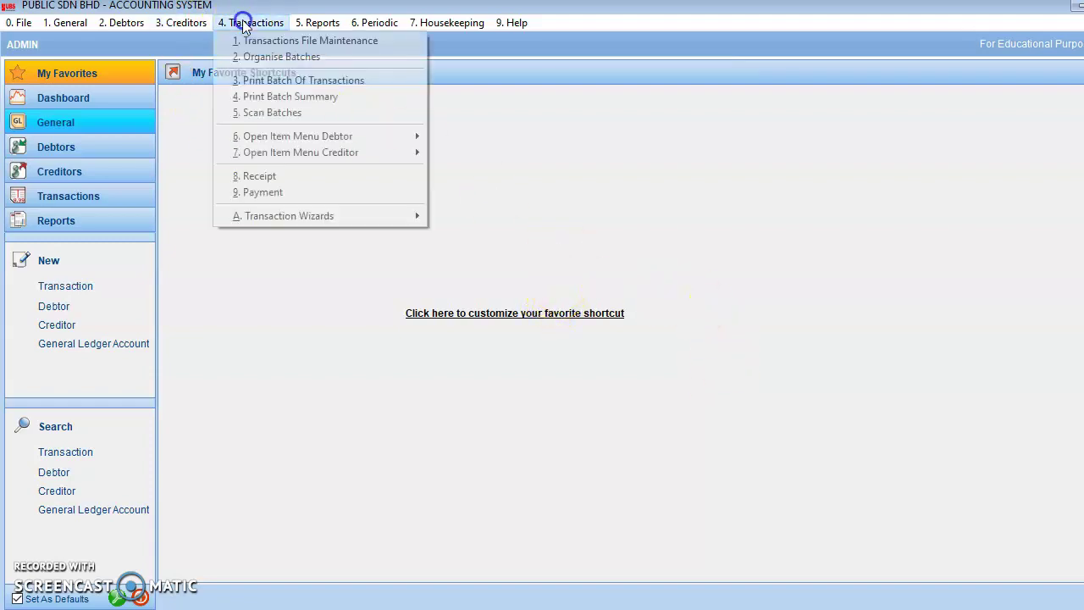
{"action": "left_click", "coordinate": [247, 41]}
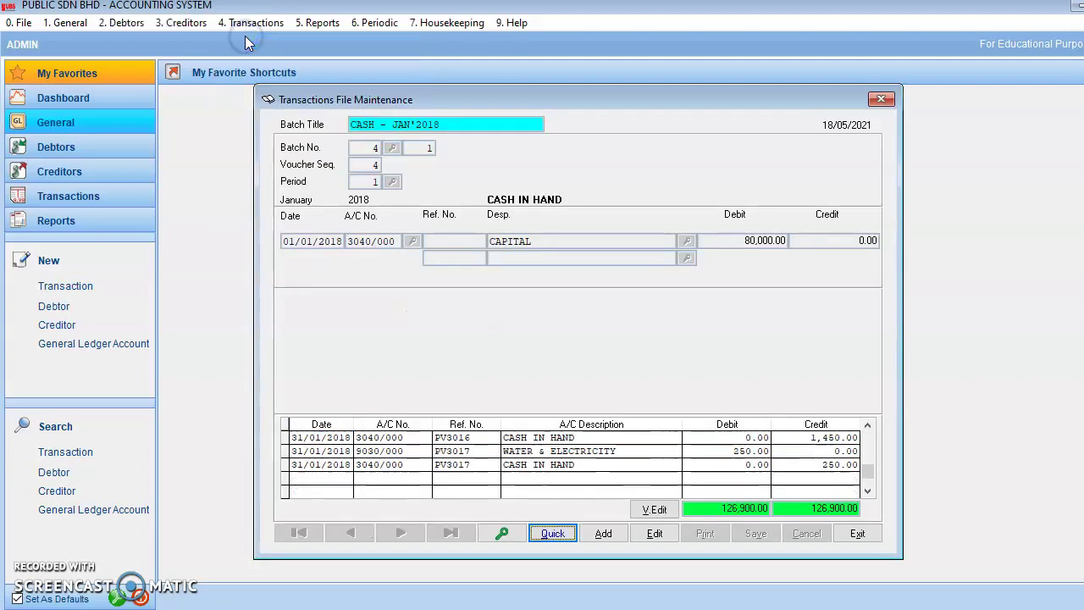
{"action": "left_click", "coordinate": [502, 533]}
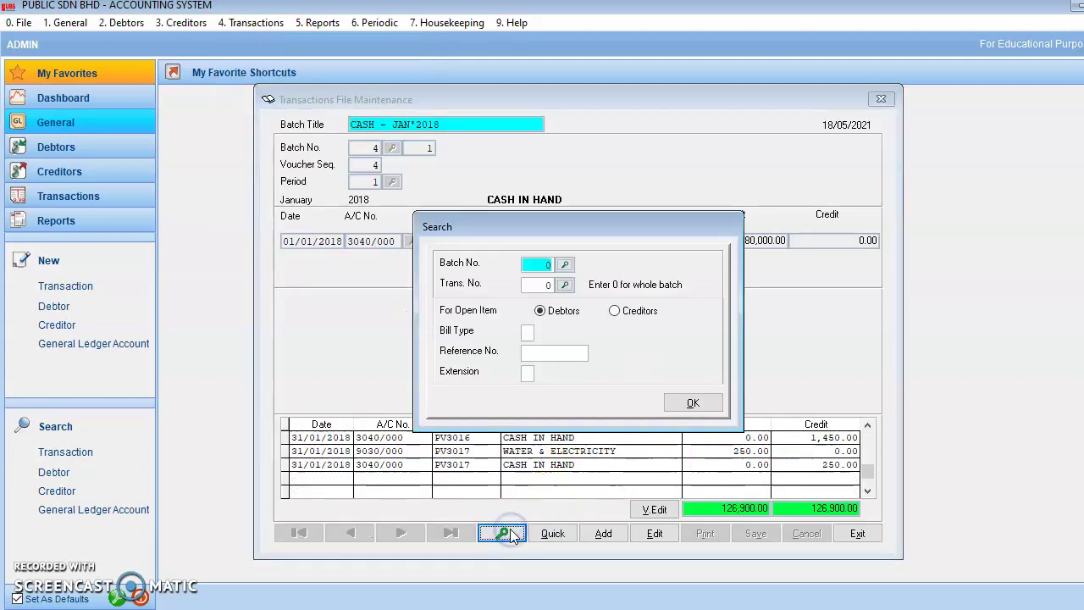
{"action": "left_click", "coordinate": [693, 403]}
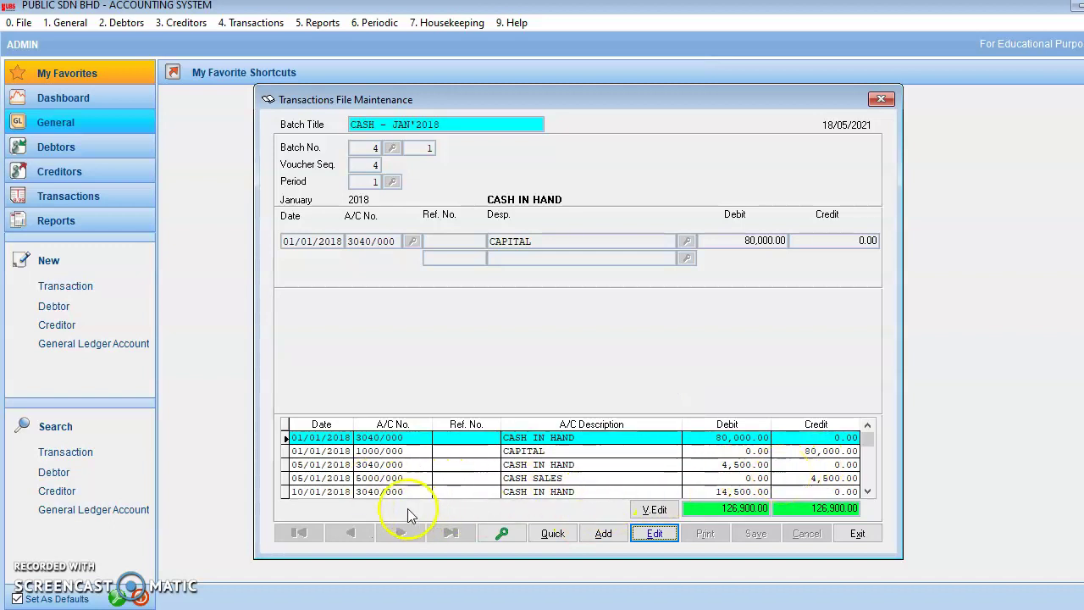
{"action": "left_click", "coordinate": [867, 491]}
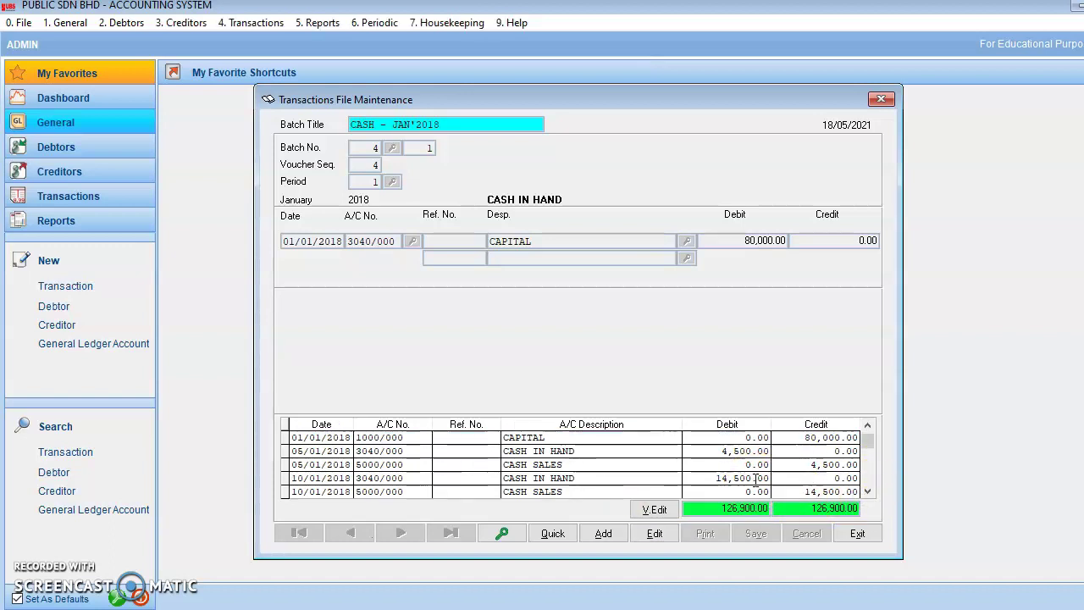
{"action": "left_click", "coordinate": [867, 491]}
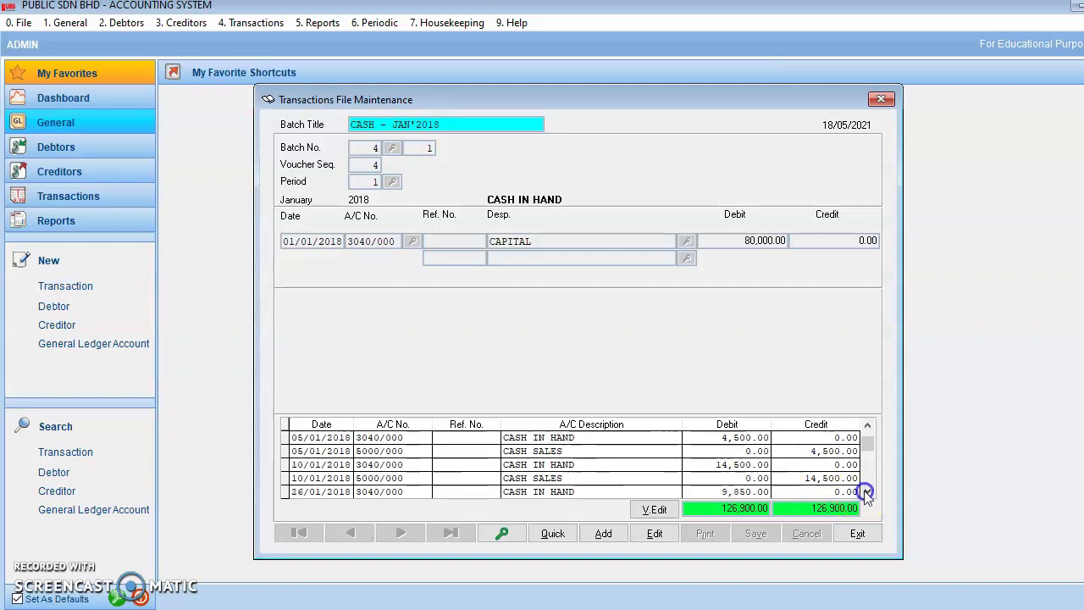
- Set the debit of the 10/01/2018 CASH IN HAND entry to 15,550.00 and save the entry
{"action": "double_click", "coordinate": [720, 464]}
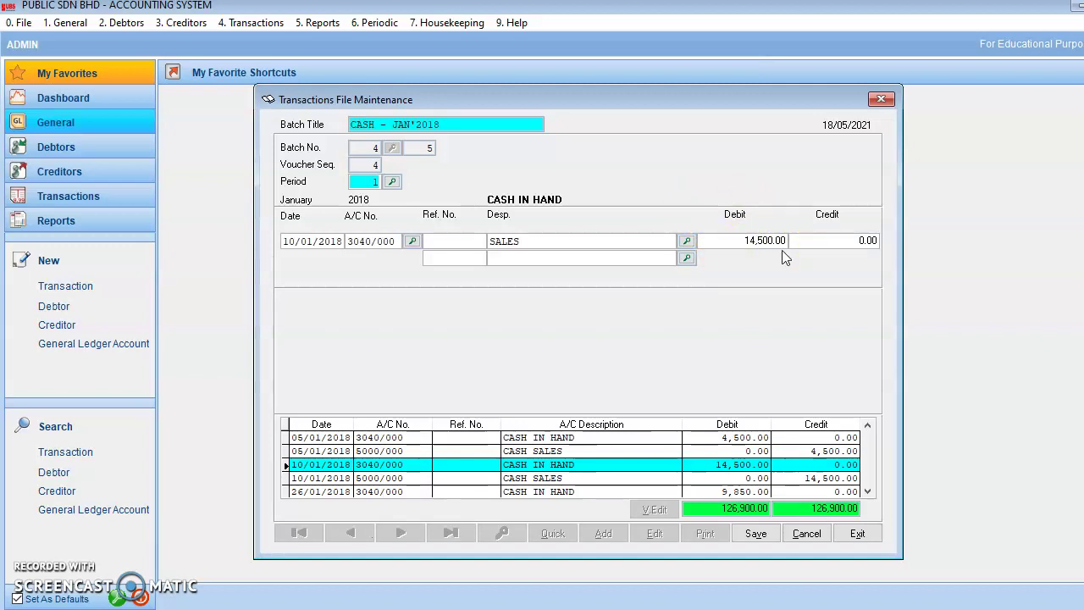
{"action": "left_click_drag", "start_coordinate": [775, 243], "coordinate": [752, 241]}
{"action": "key", "text": "BackSpace"}
{"action": "type", "text": "15"}
{"action": "left_click", "coordinate": [737, 315]}
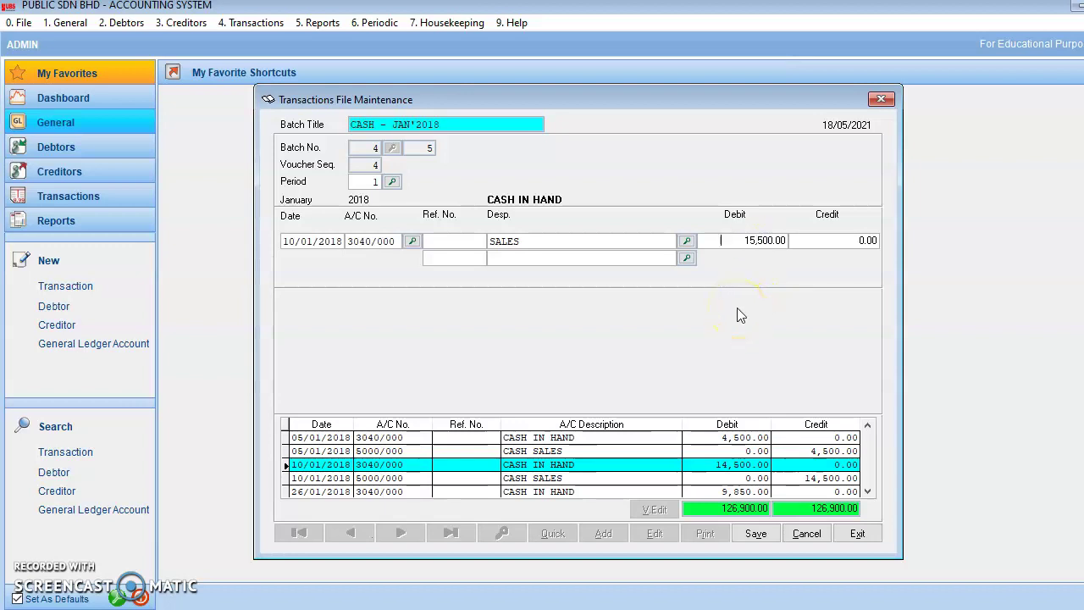
{"action": "left_click", "coordinate": [758, 242]}
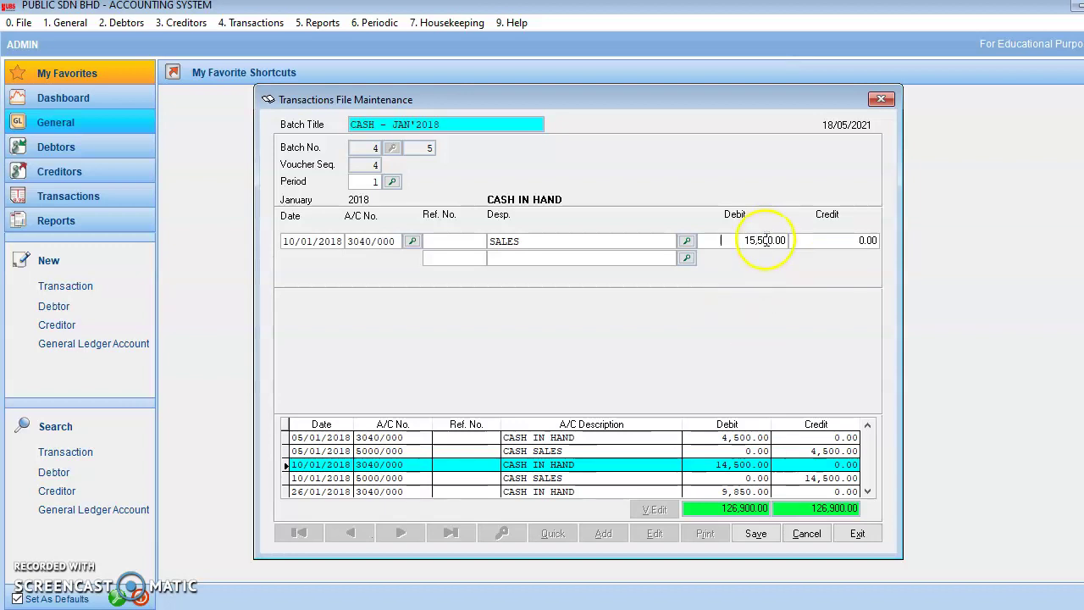
{"action": "type", "text": "5"}
{"action": "left_click", "coordinate": [557, 337]}
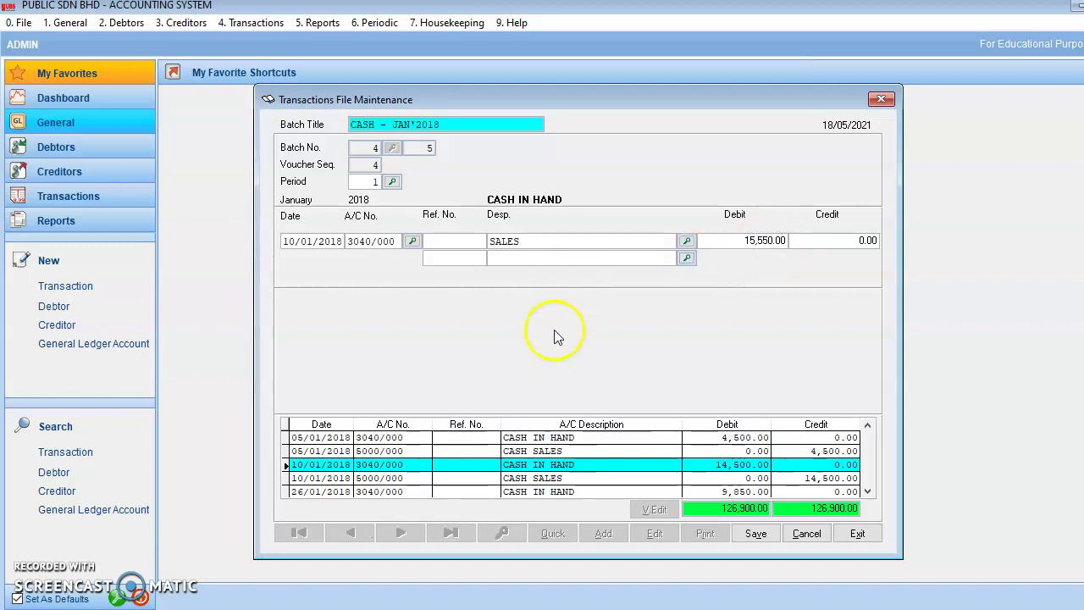
{"action": "left_click", "coordinate": [756, 533]}
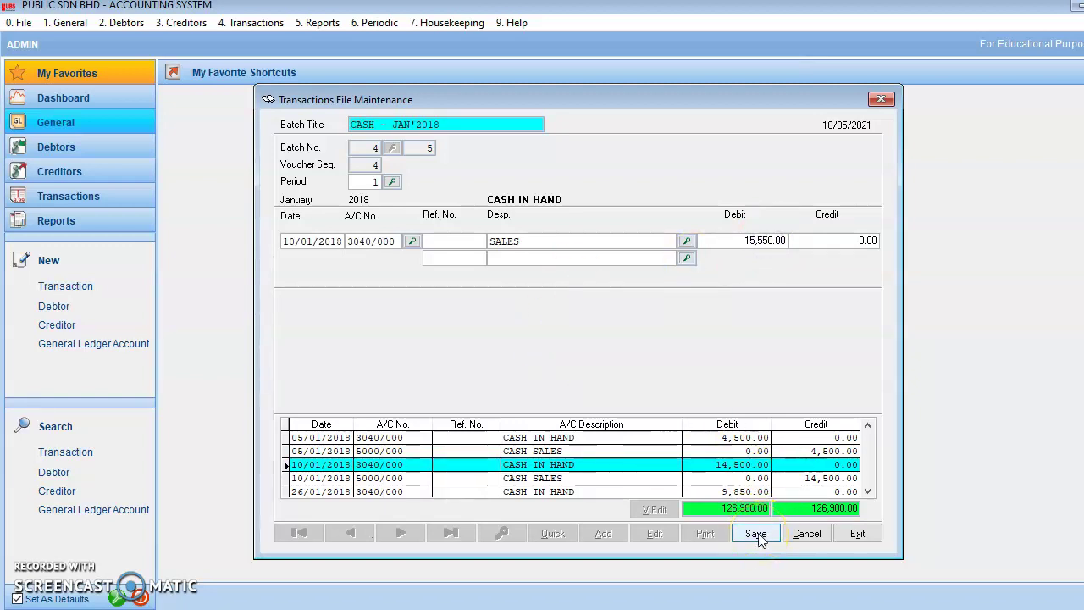
{"action": "left_click", "coordinate": [756, 534]}
{"action": "left_click", "coordinate": [614, 351]}
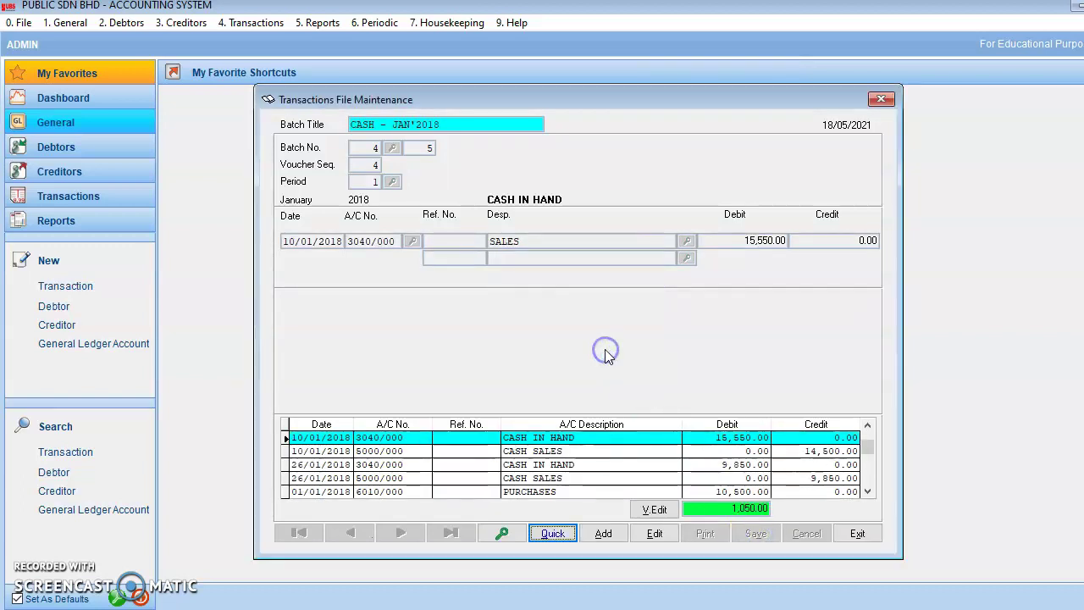
- Set the credit of the matching 10/01/2018 CASH SALES entry to 15,550.00 and save the entry
{"action": "double_click", "coordinate": [808, 451]}
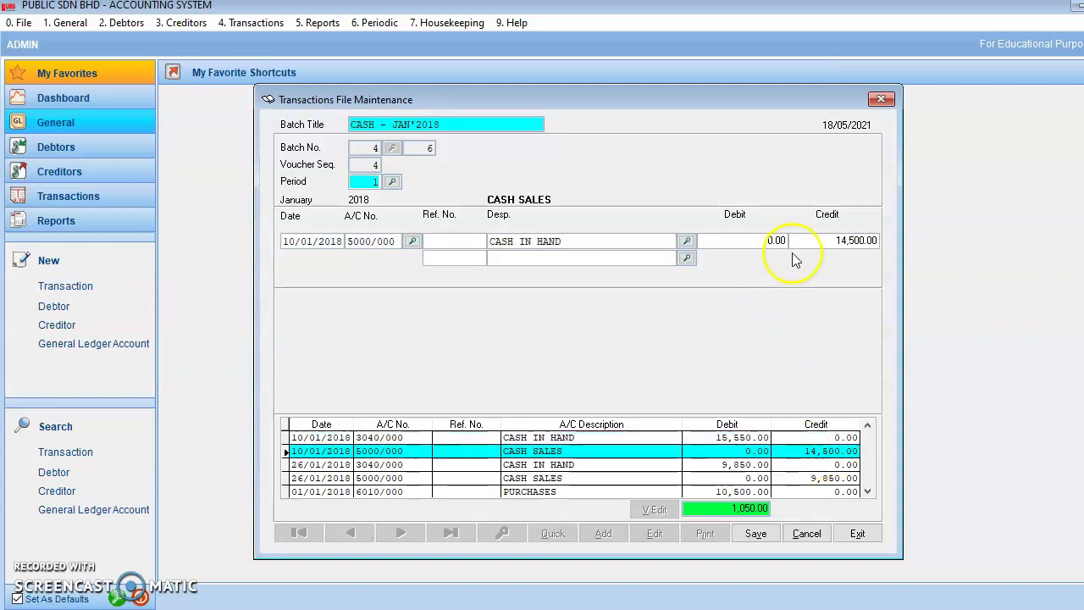
{"action": "left_click", "coordinate": [844, 240]}
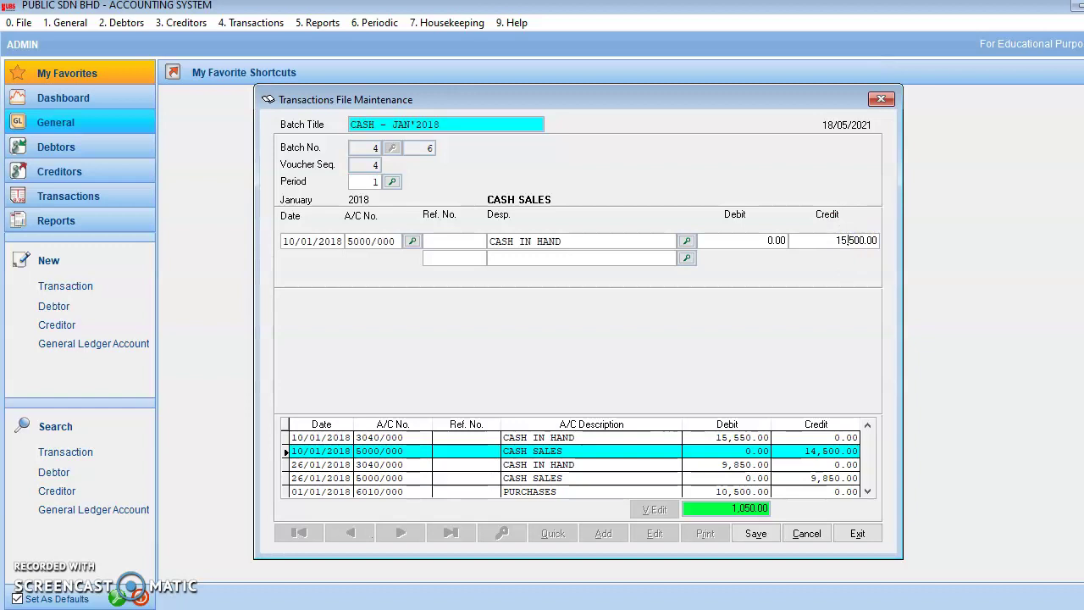
{"action": "left_click", "coordinate": [858, 240]}
{"action": "type", "text": "5"}
{"action": "left_click", "coordinate": [755, 532]}
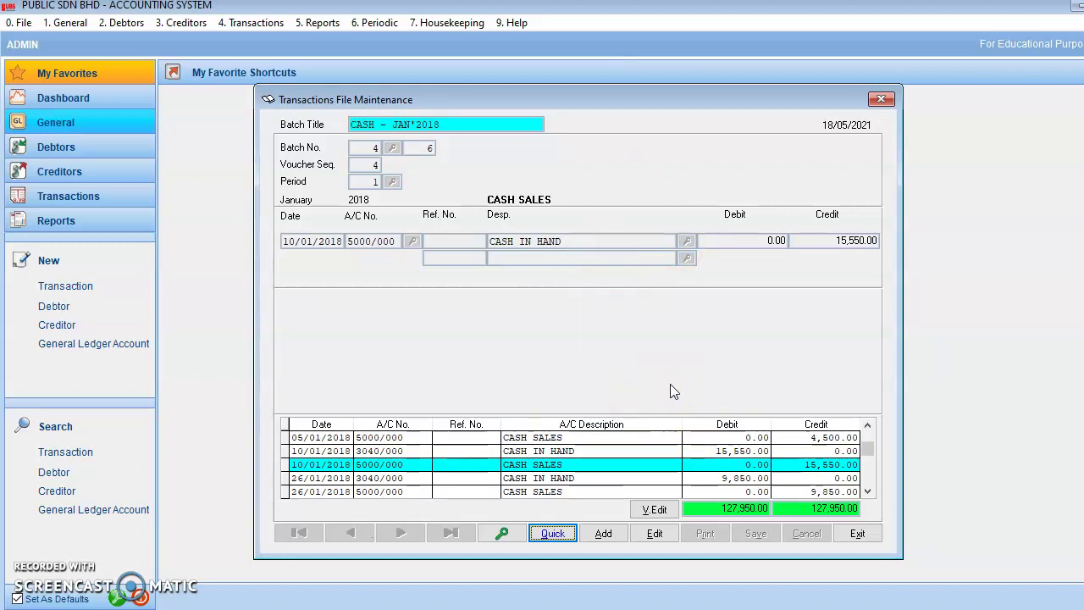
- Examine the batch's remaining entries through the last PV3017 payment, including in the full-batch V.Edit grid
{"action": "left_click", "coordinate": [867, 491]}
{"action": "left_click", "coordinate": [867, 491]}
{"action": "left_click", "coordinate": [867, 491]}
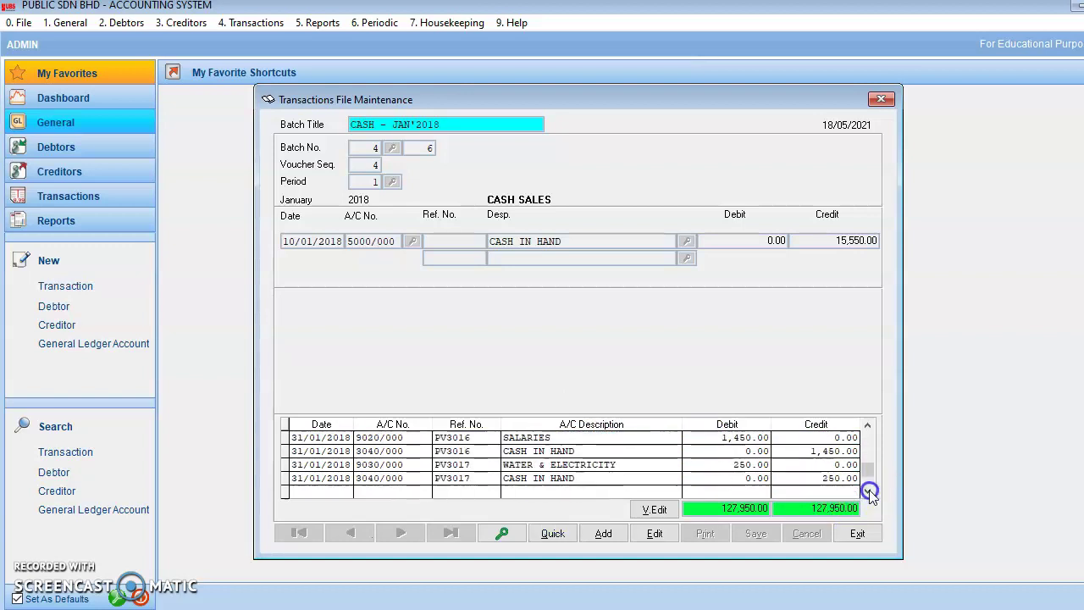
{"action": "left_click", "coordinate": [622, 469]}
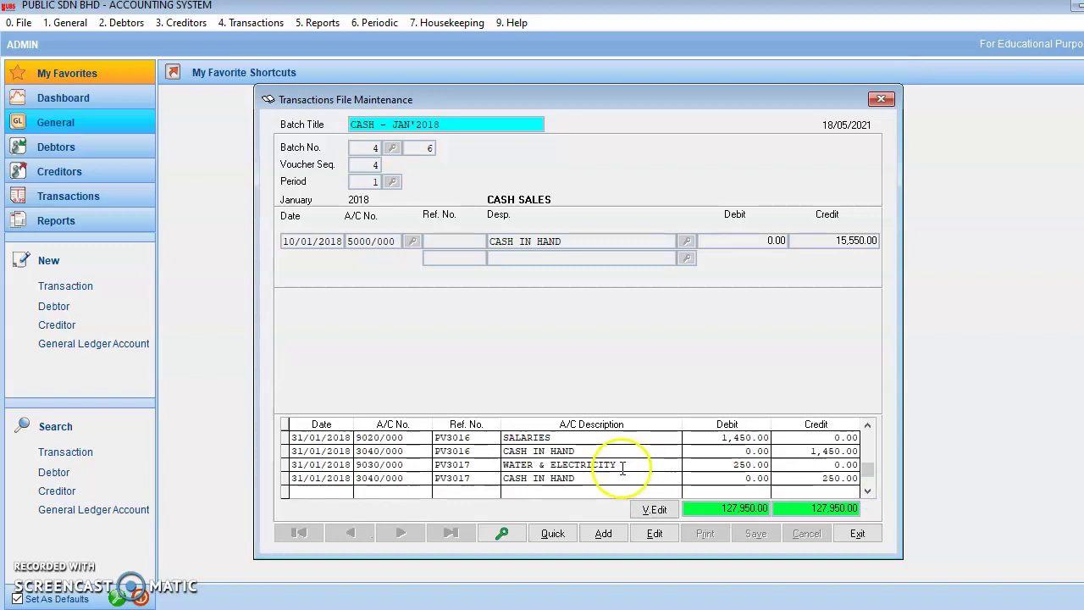
{"action": "left_click", "coordinate": [655, 509]}
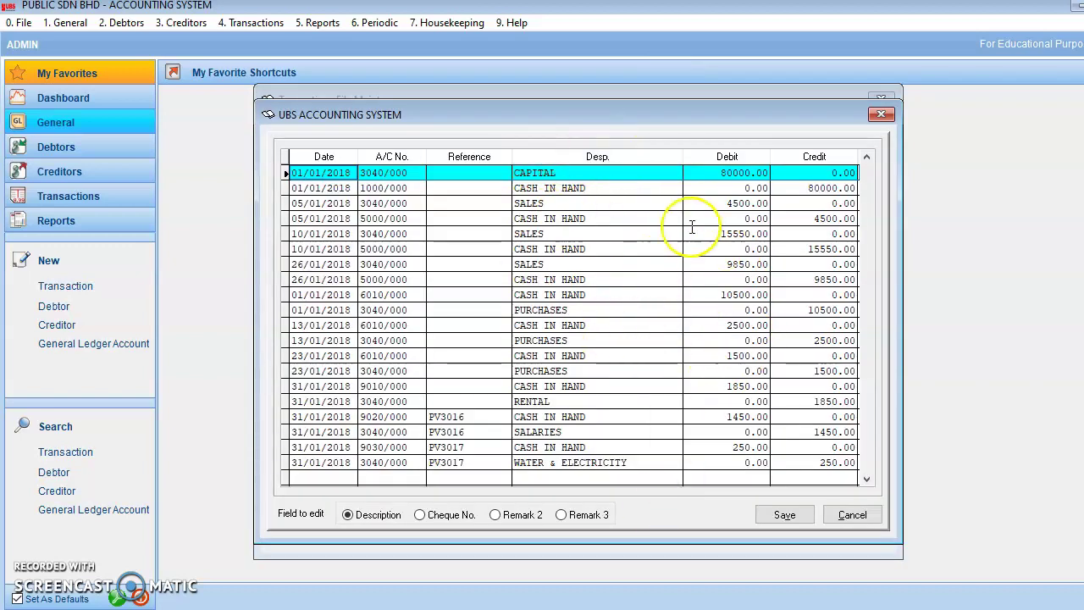
{"action": "scroll", "coordinate": [690, 230], "scroll_direction": "down", "scroll_amount": 4}
{"action": "scroll", "coordinate": [690, 231], "scroll_direction": "up", "scroll_amount": 4}
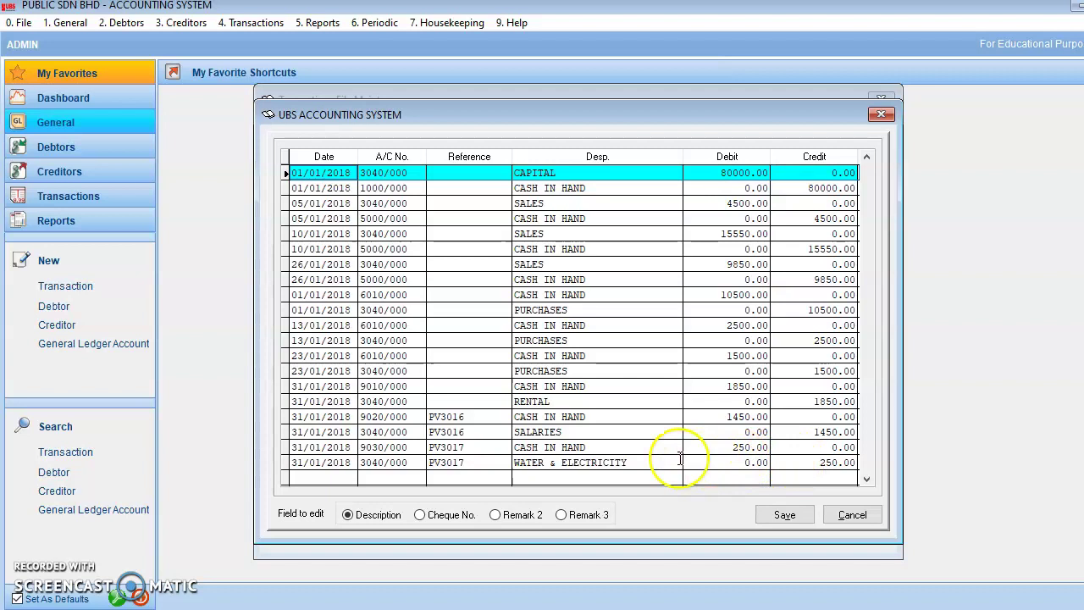
{"action": "left_click", "coordinate": [560, 462]}
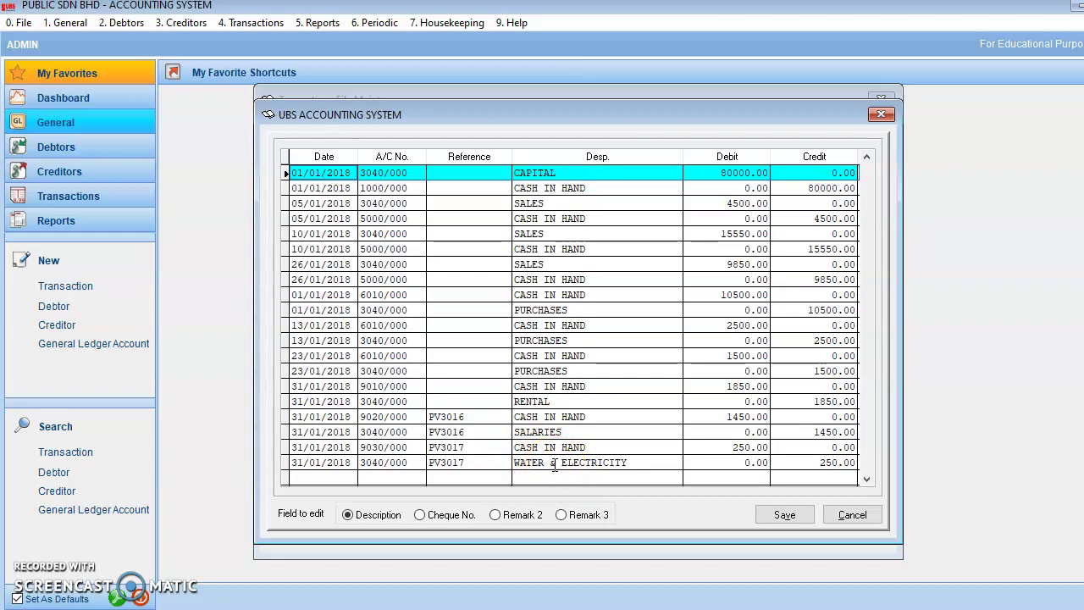
{"action": "left_click", "coordinate": [551, 462]}
{"action": "left_click", "coordinate": [414, 462]}
{"action": "left_click", "coordinate": [475, 462]}
{"action": "left_click", "coordinate": [486, 462]}
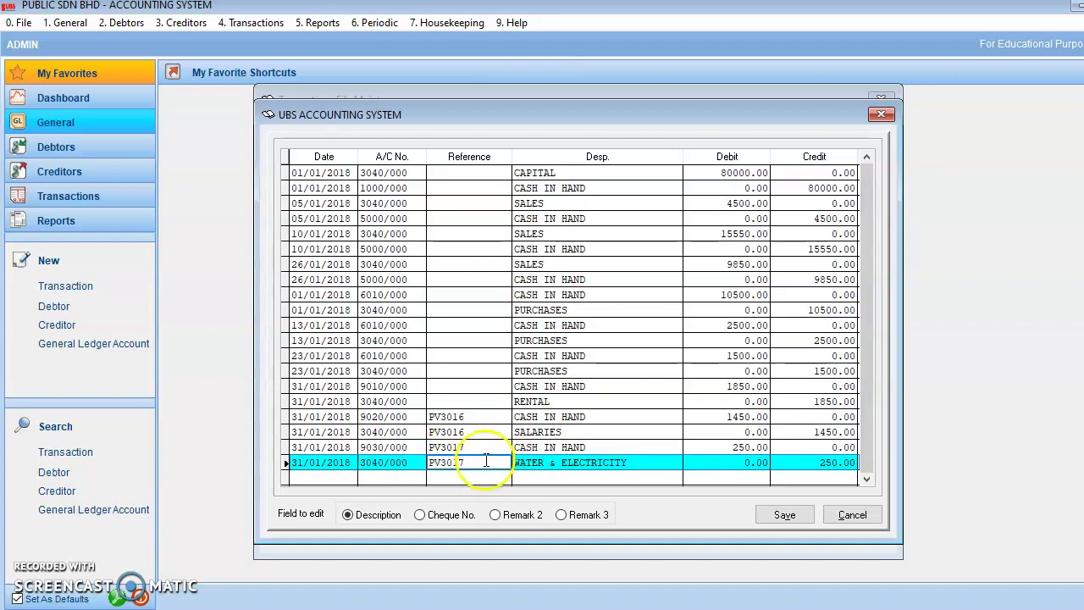
{"action": "key", "text": "BackSpace"}
{"action": "key", "text": "BackSpace"}
{"action": "key", "text": "BackSpace"}
{"action": "key", "text": "BackSpace"}
{"action": "key", "text": "BackSpace"}
{"action": "key", "text": "BackSpace"}
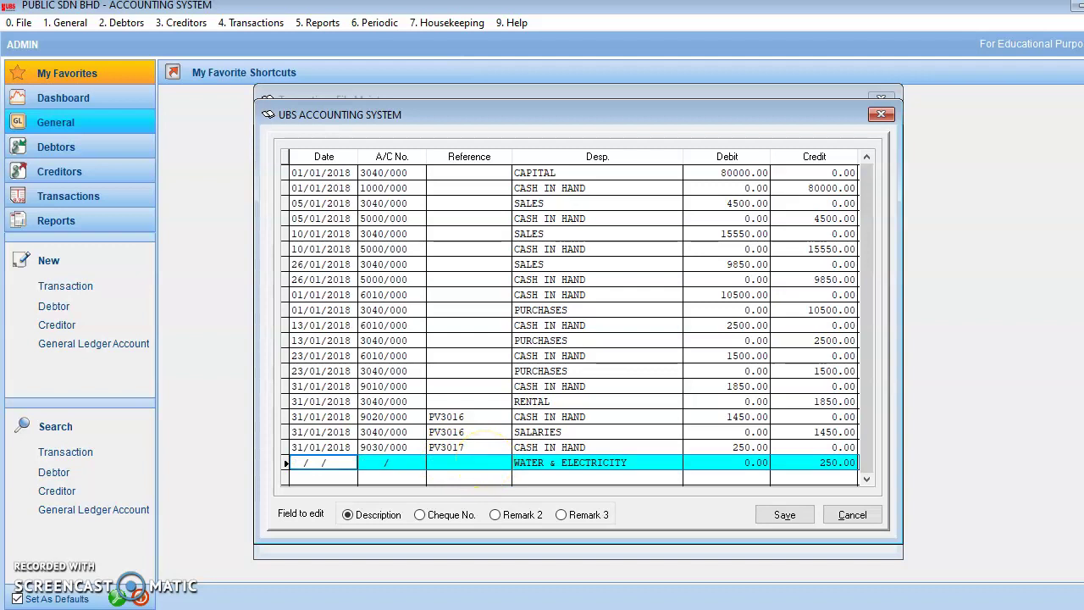
{"action": "left_click", "coordinate": [359, 479]}
{"action": "left_click", "coordinate": [285, 464]}
{"action": "left_click", "coordinate": [446, 482]}
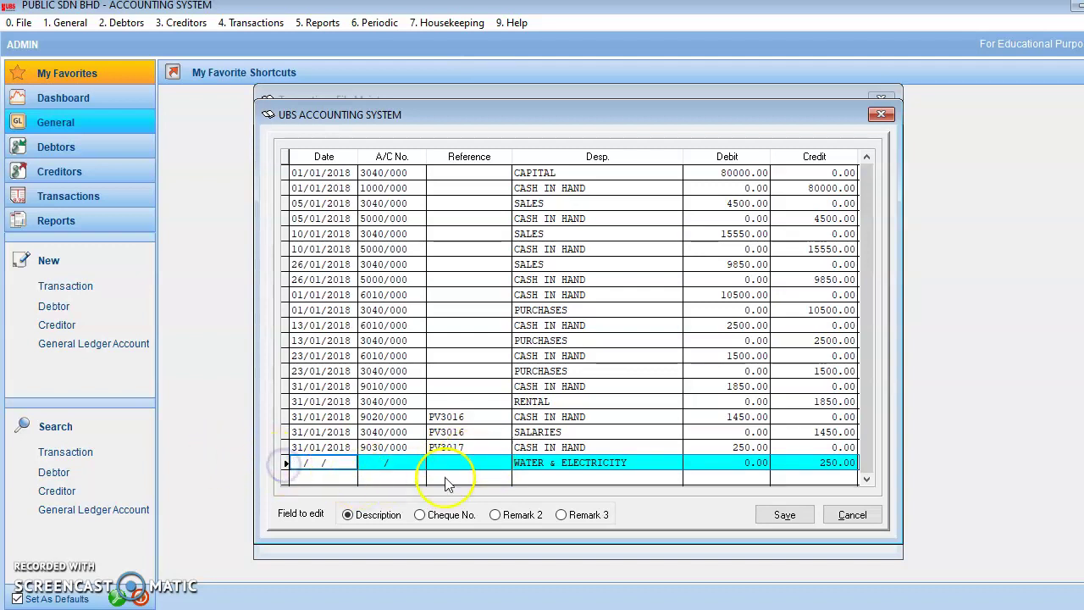
{"action": "left_click", "coordinate": [846, 517]}
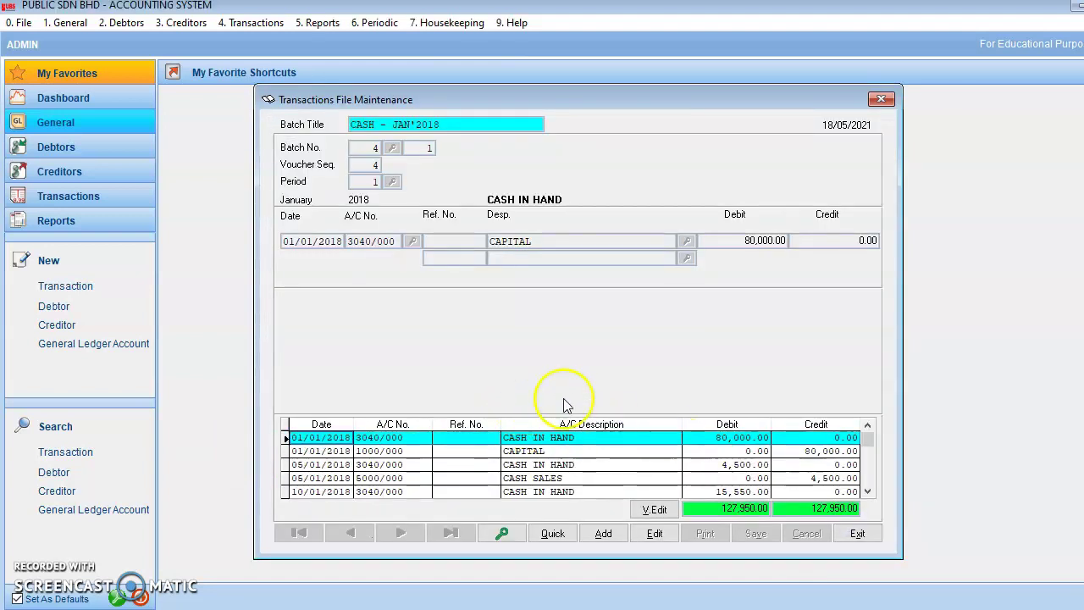
- In the V.Edit grid, replace the last WATER & ELECTRICITY row's reference with ten asterisks and set its credit to 0
{"action": "left_click", "coordinate": [647, 510]}
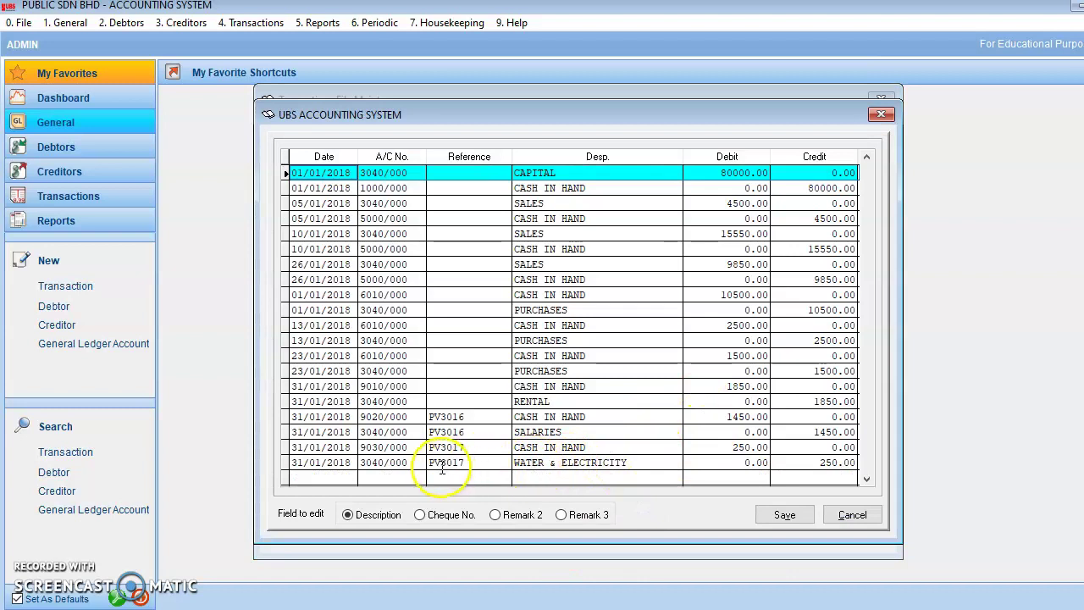
{"action": "left_click", "coordinate": [479, 464]}
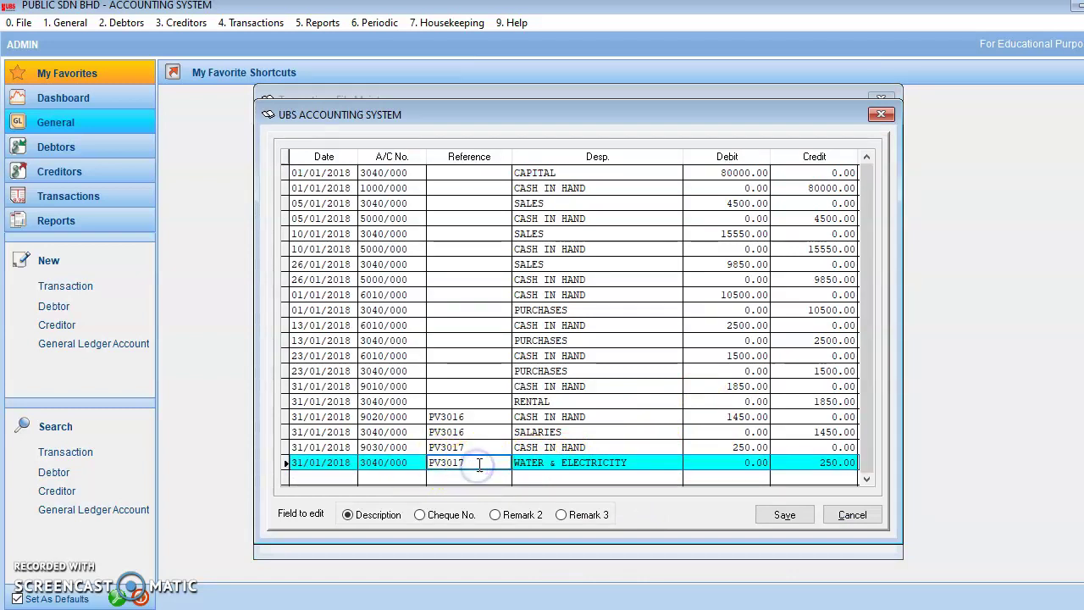
{"action": "key", "text": "BackSpace"}
{"action": "key", "text": "BackSpace"}
{"action": "key", "text": "BackSpace"}
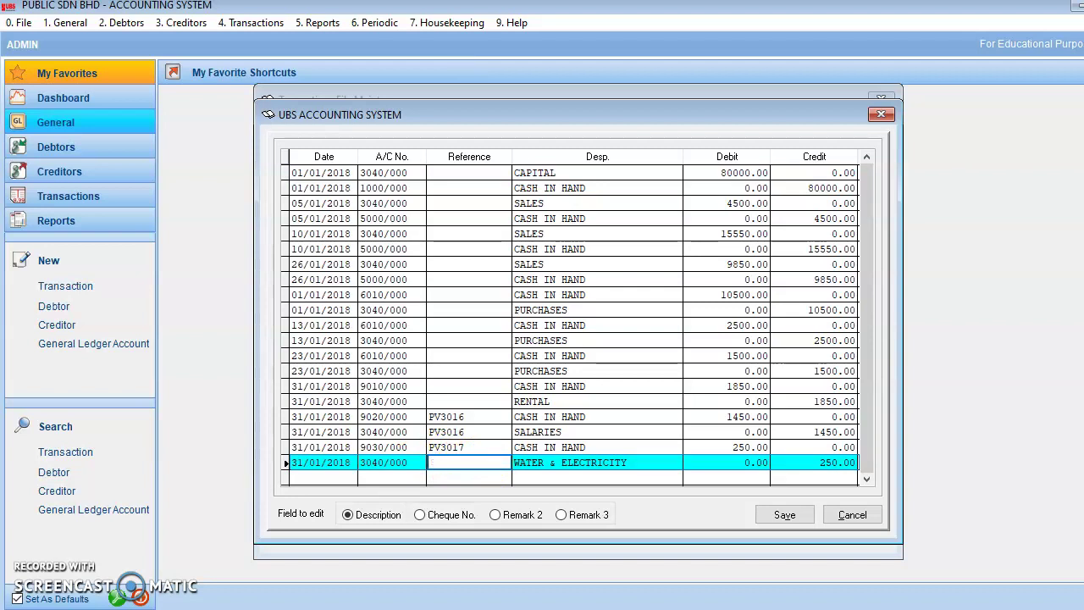
{"action": "type", "text": "*****"}
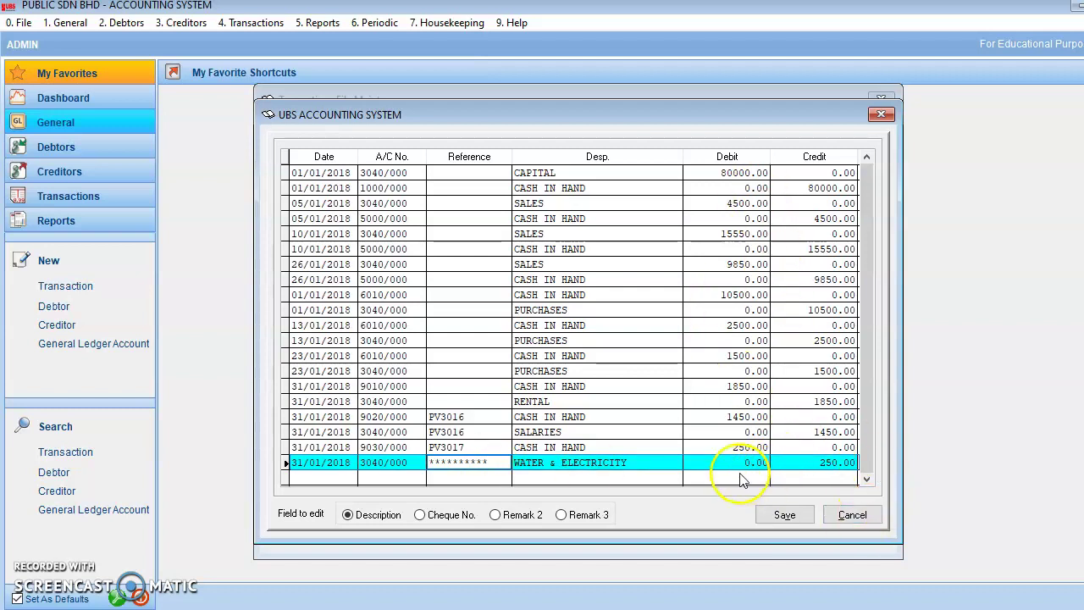
{"action": "left_click_drag", "start_coordinate": [817, 462], "coordinate": [837, 462]}
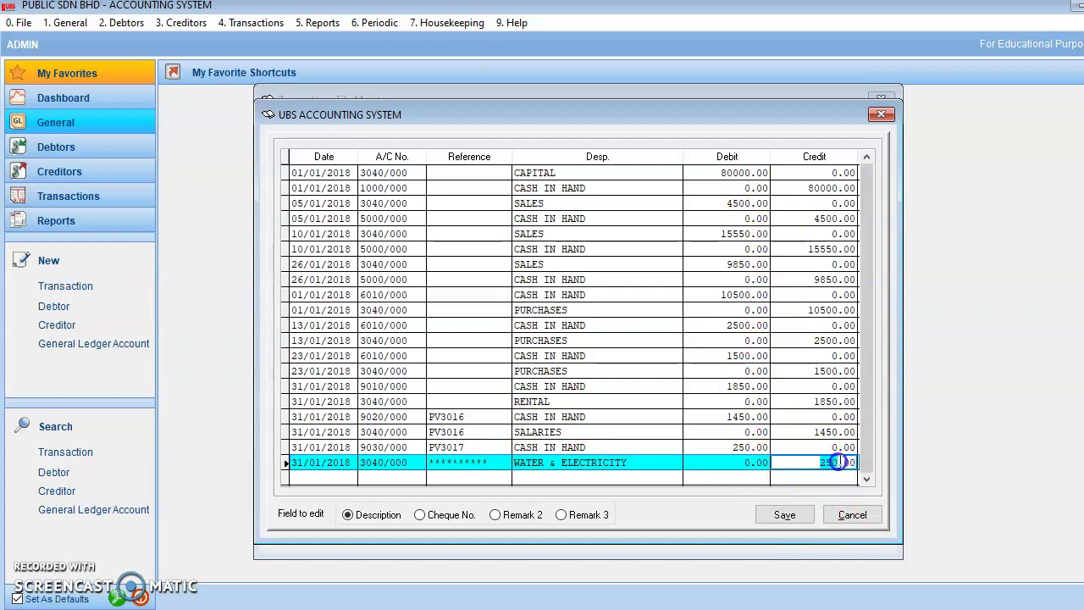
{"action": "type", "text": "0"}
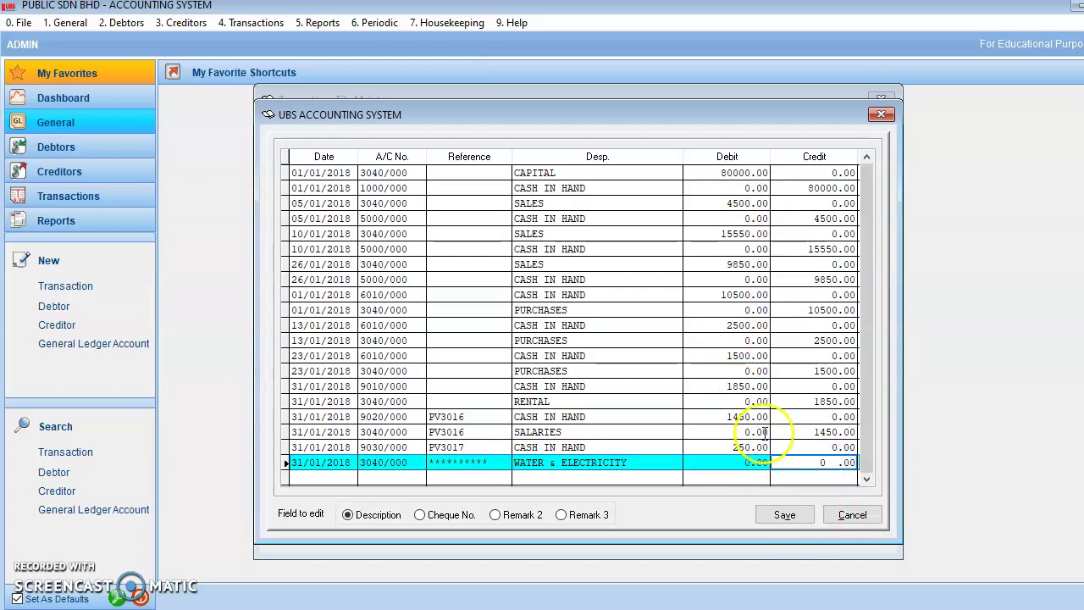
- Replace the reference of the PV3017 CASH IN HAND row with ten asterisks, set its debit to 0 and save the batch edits
{"action": "left_click", "coordinate": [716, 446]}
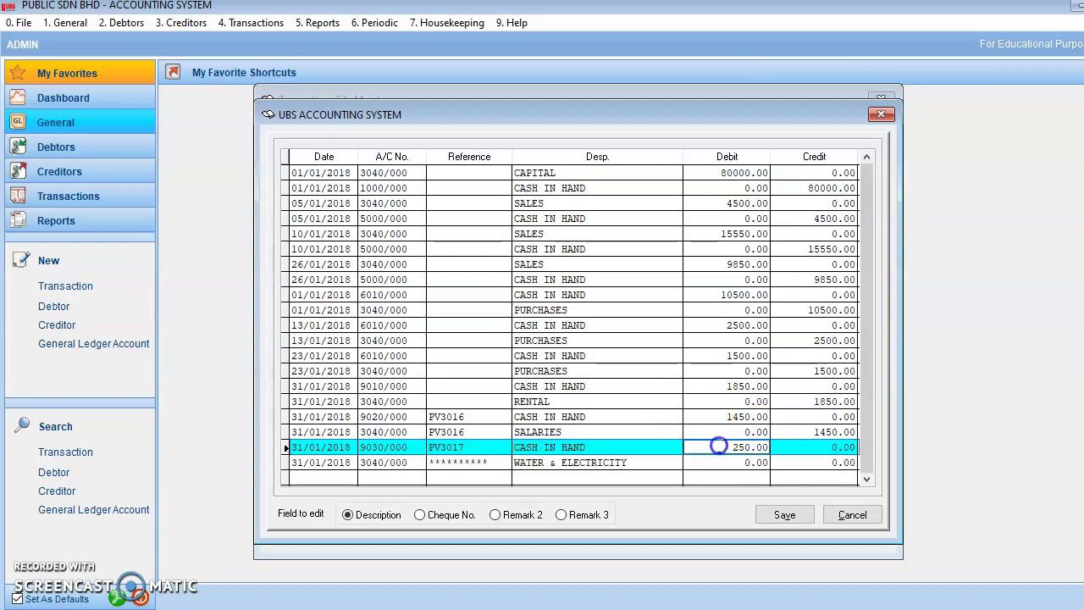
{"action": "left_click", "coordinate": [461, 447]}
{"action": "key", "text": "BackSpace"}
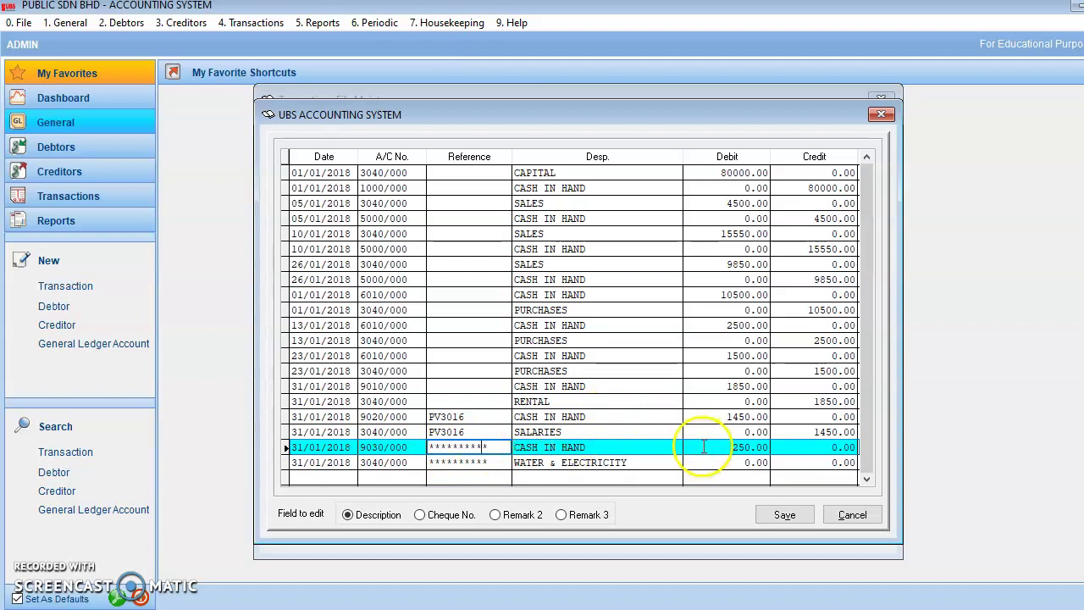
{"action": "left_click", "coordinate": [750, 447]}
{"action": "key", "text": "BackSpace"}
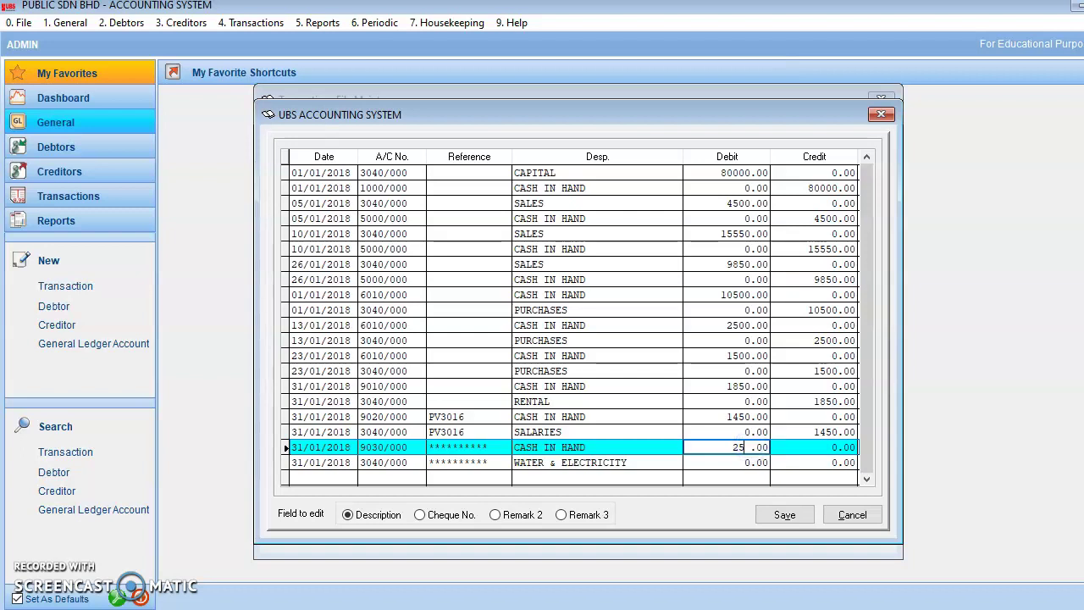
{"action": "left_click", "coordinate": [792, 462]}
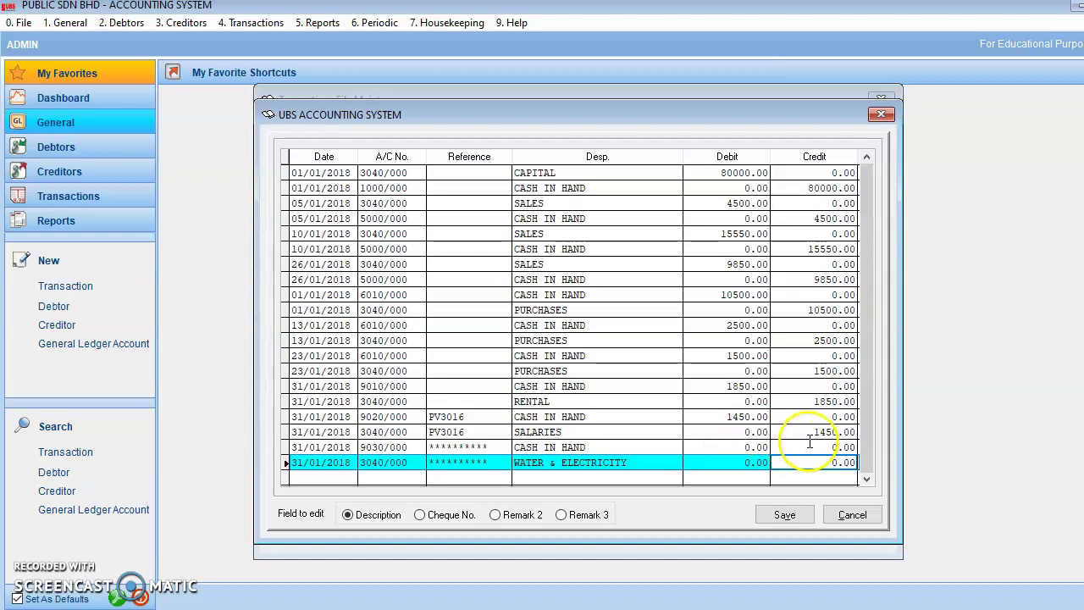
{"action": "left_click", "coordinate": [780, 515]}
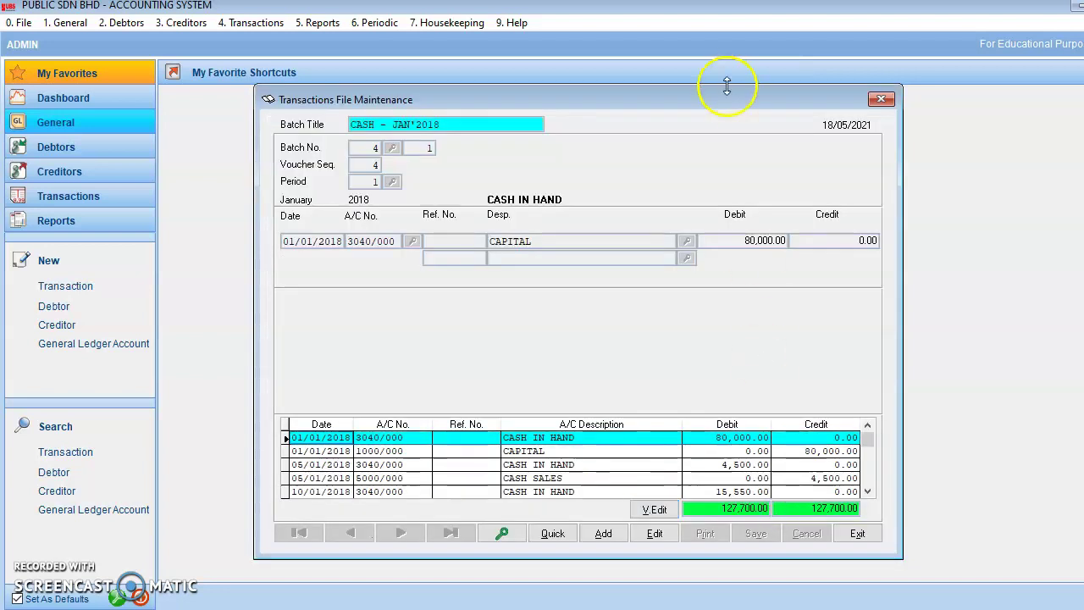
- Close the batch and check the Backup dialog's drive and directory settings without running a backup
{"action": "left_click", "coordinate": [857, 534]}
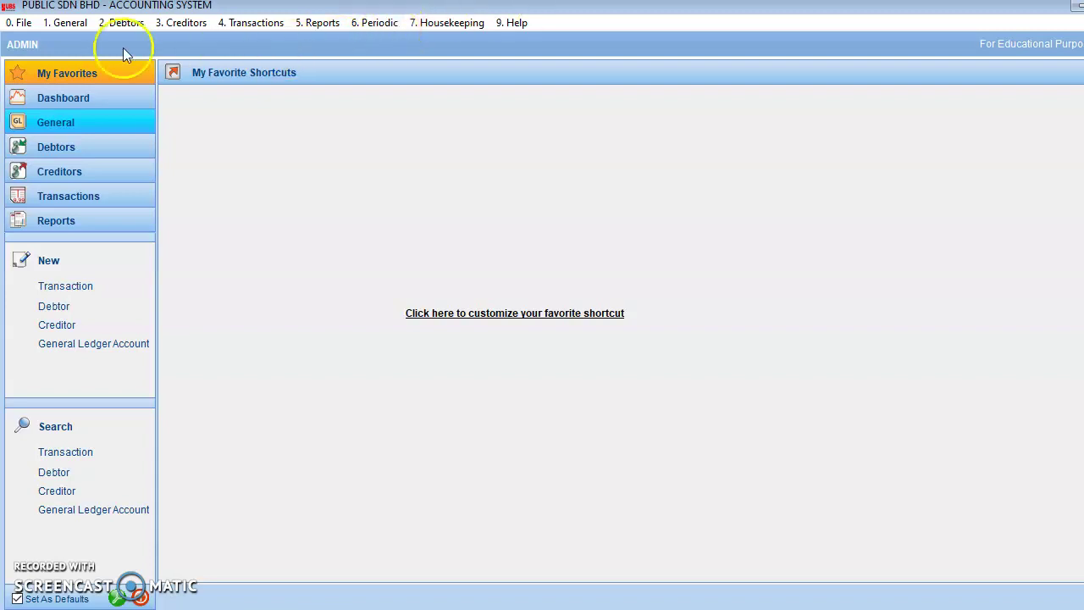
{"action": "left_click", "coordinate": [22, 23]}
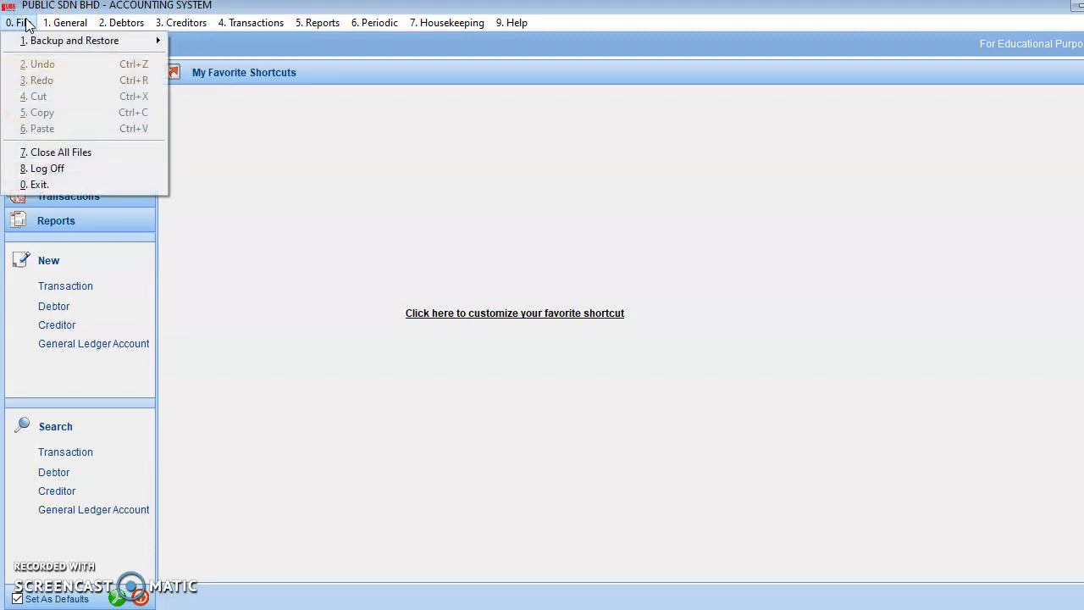
{"action": "mouse_move", "coordinate": [21, 44]}
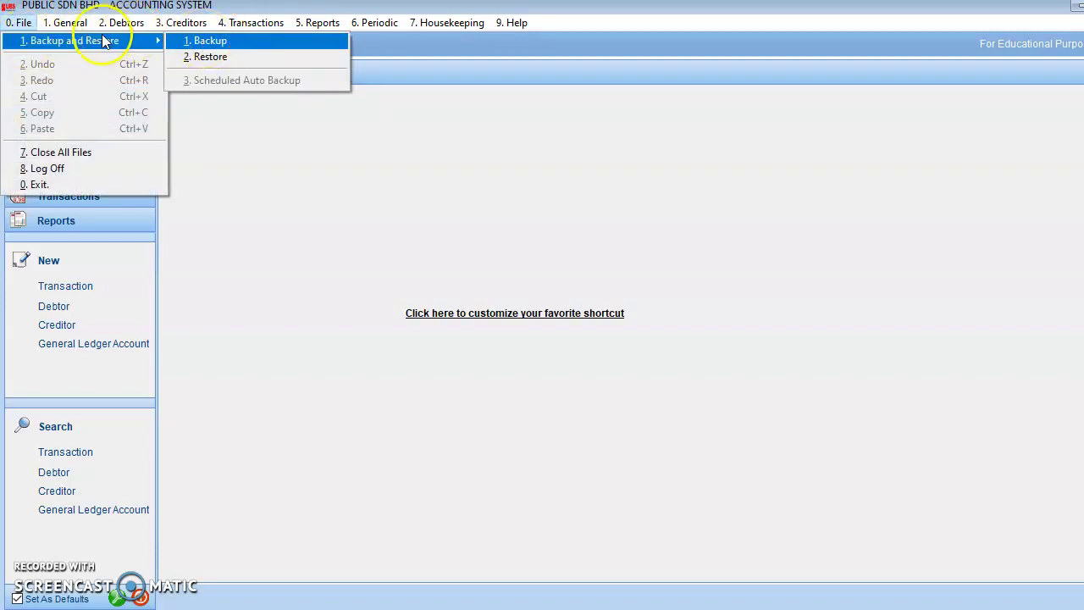
{"action": "left_click", "coordinate": [74, 44]}
{"action": "mouse_move", "coordinate": [30, 42]}
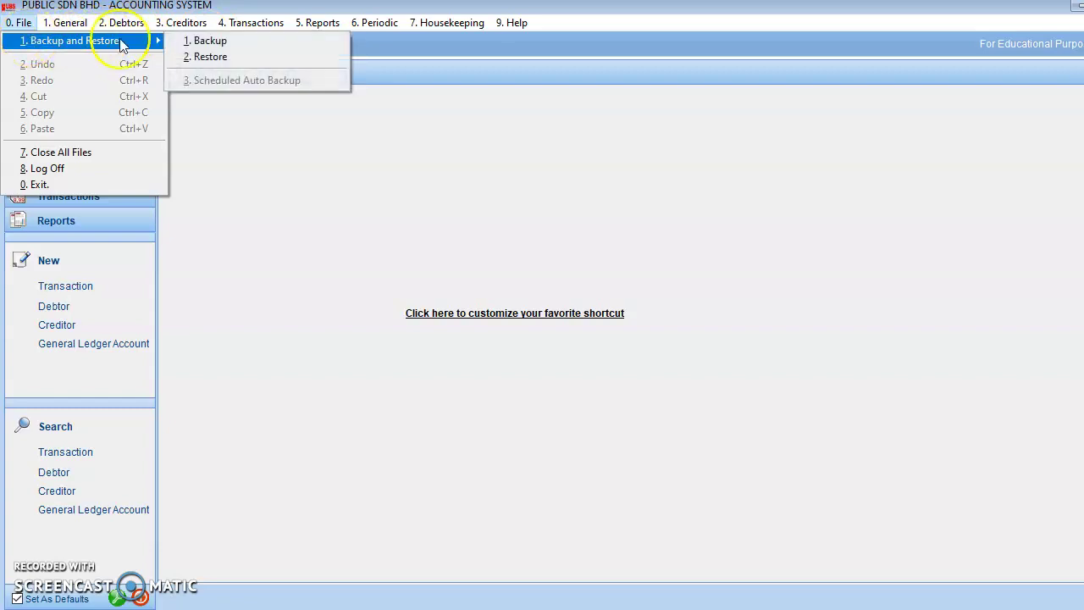
{"action": "left_click", "coordinate": [195, 44]}
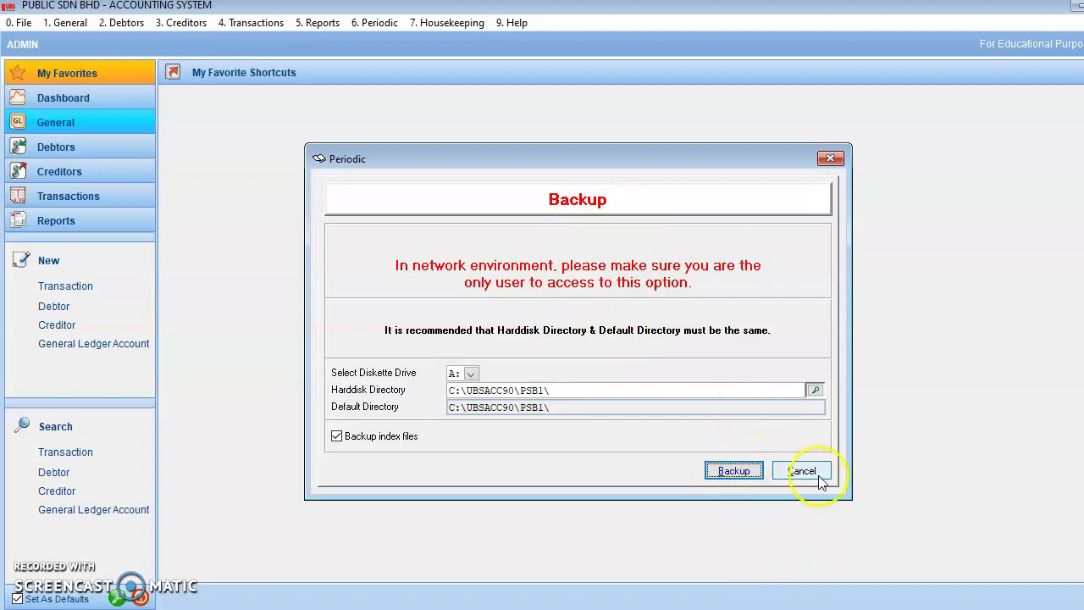
{"action": "left_click", "coordinate": [827, 478]}
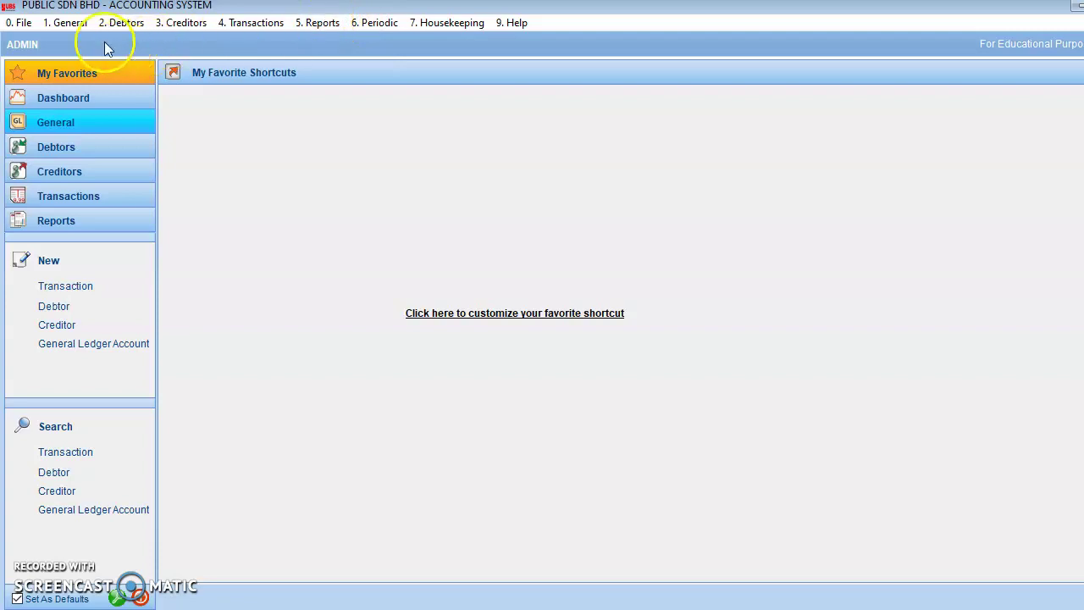
- Display the chart of account for General Ledger Accounts over the full account number range, and close the report
{"action": "left_click", "coordinate": [74, 25]}
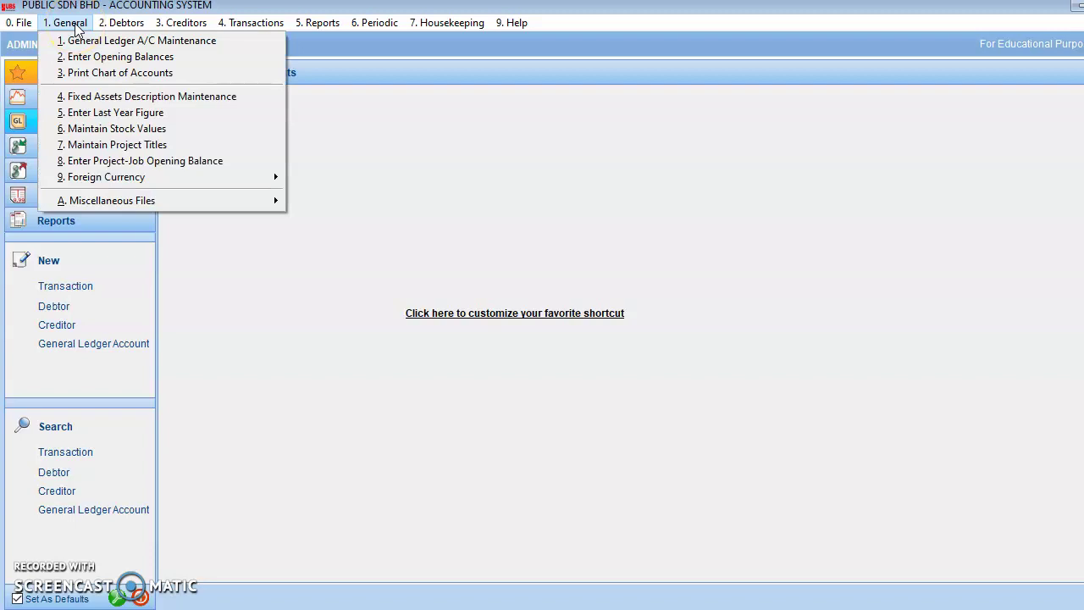
{"action": "left_click", "coordinate": [80, 73]}
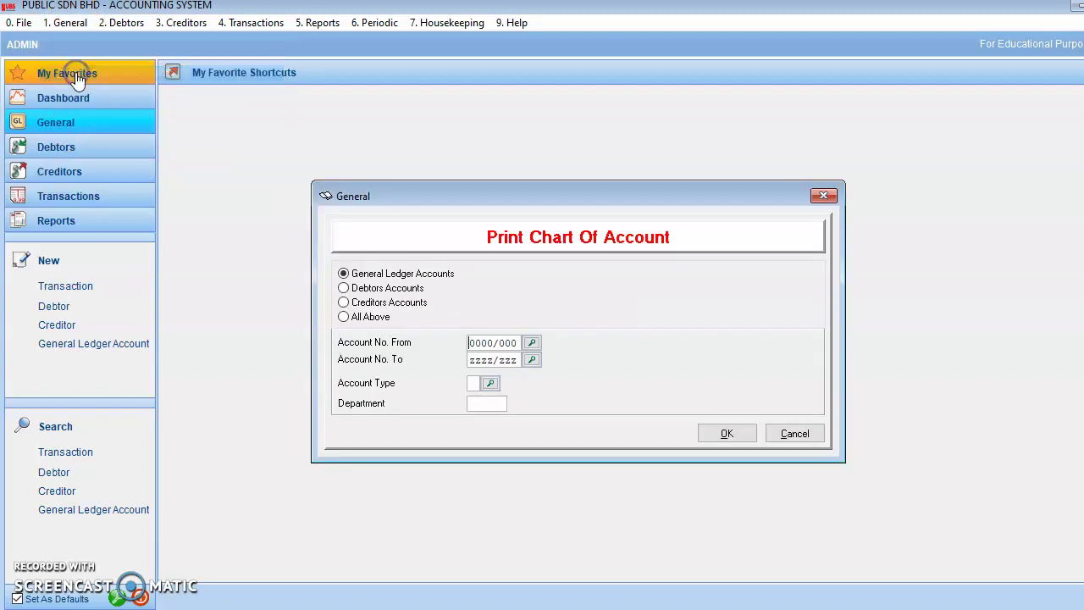
{"action": "left_click", "coordinate": [613, 273]}
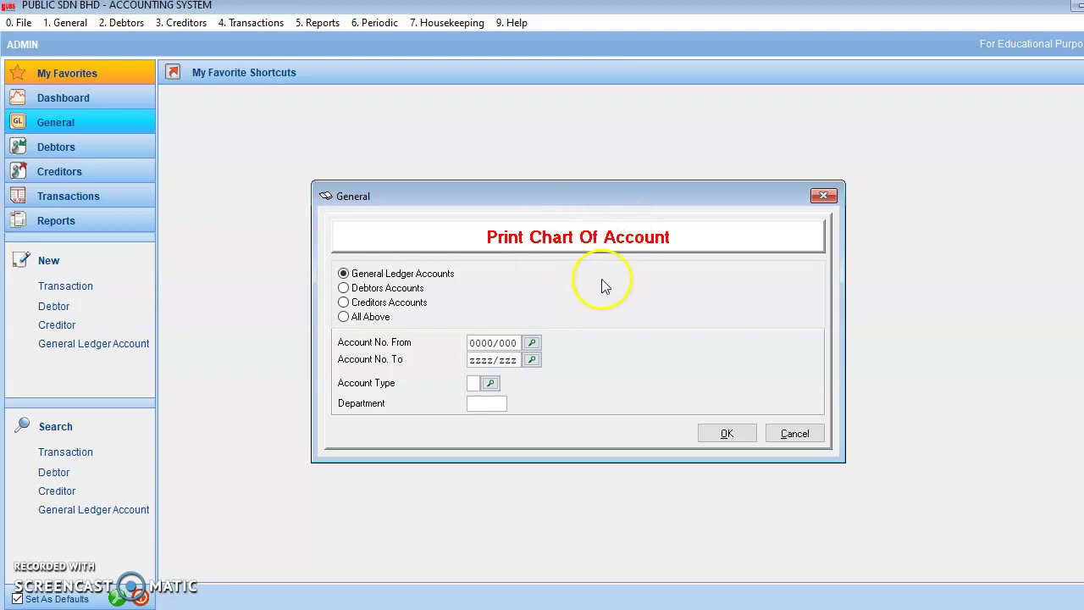
{"action": "left_click", "coordinate": [736, 432]}
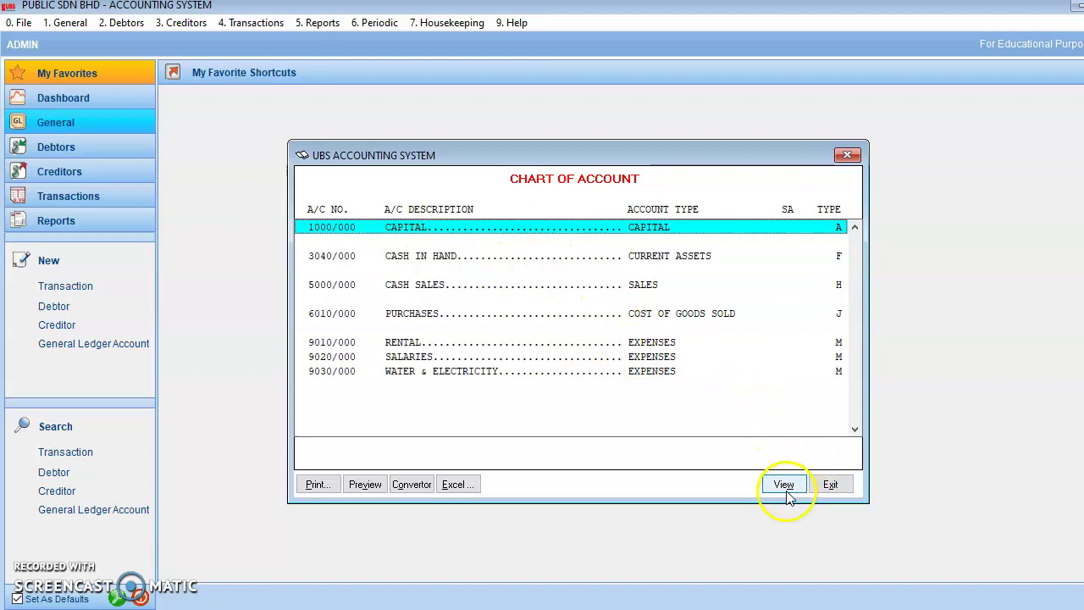
{"action": "left_click", "coordinate": [830, 484]}
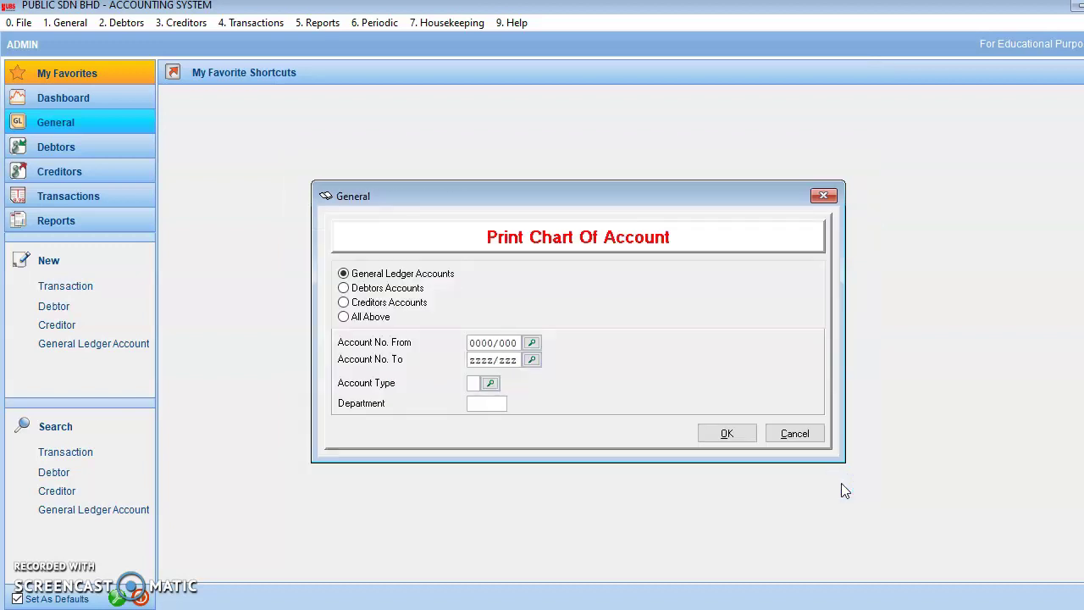
{"action": "left_click", "coordinate": [823, 195]}
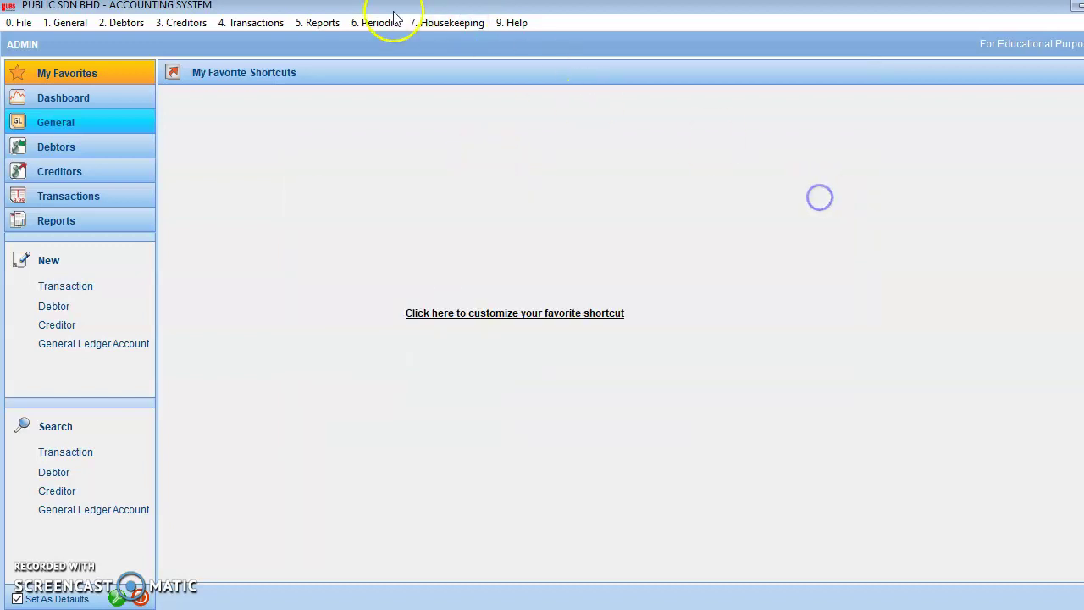
- Try to produce the Print Batch Of Transactions listing with the default batch range
{"action": "left_click", "coordinate": [260, 25]}
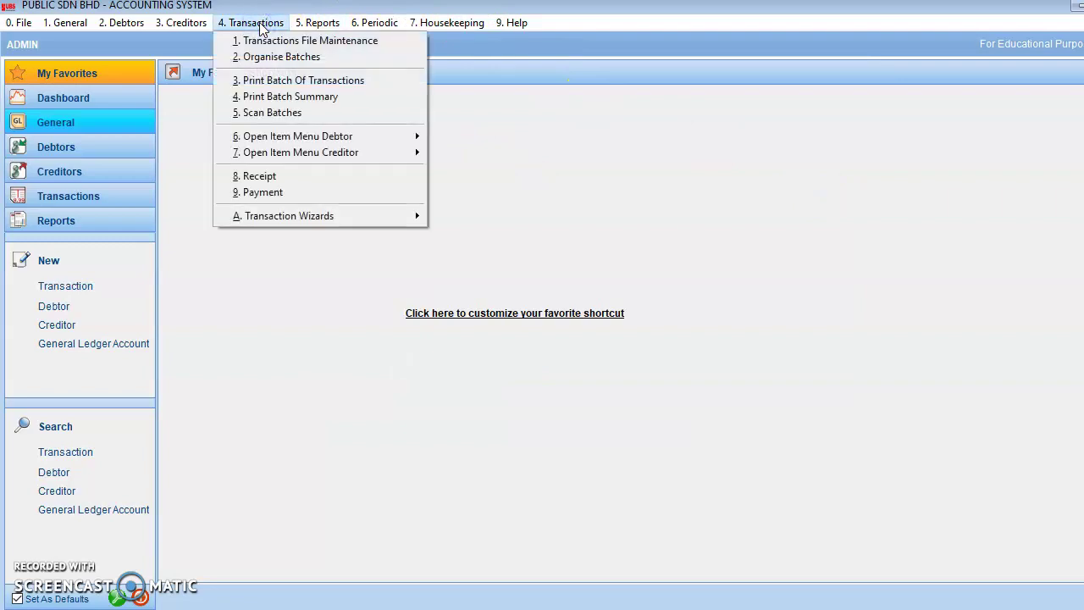
{"action": "left_click", "coordinate": [263, 80]}
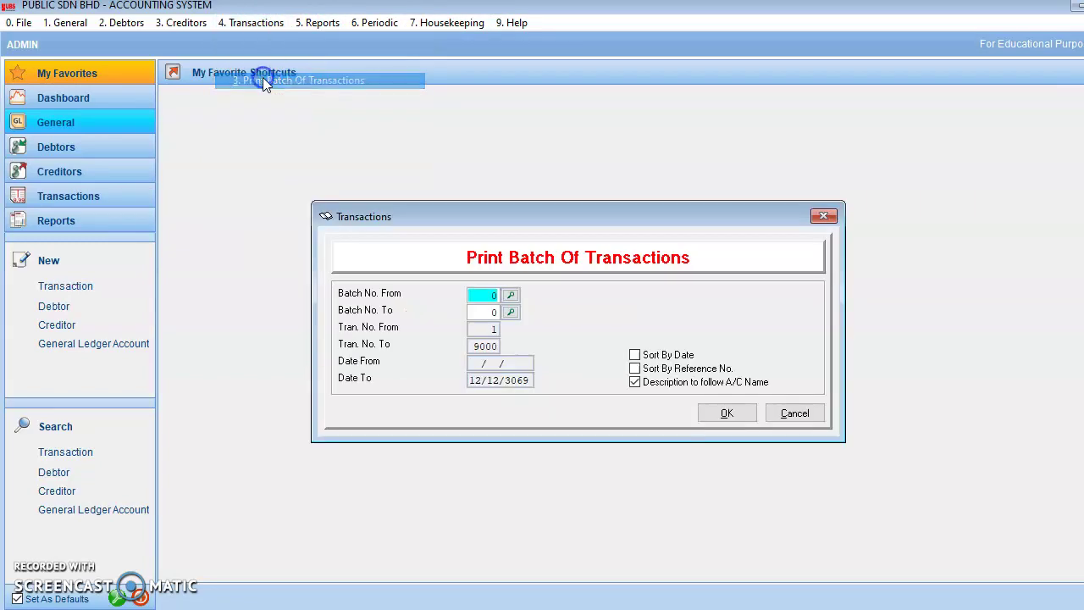
{"action": "left_click", "coordinate": [728, 413]}
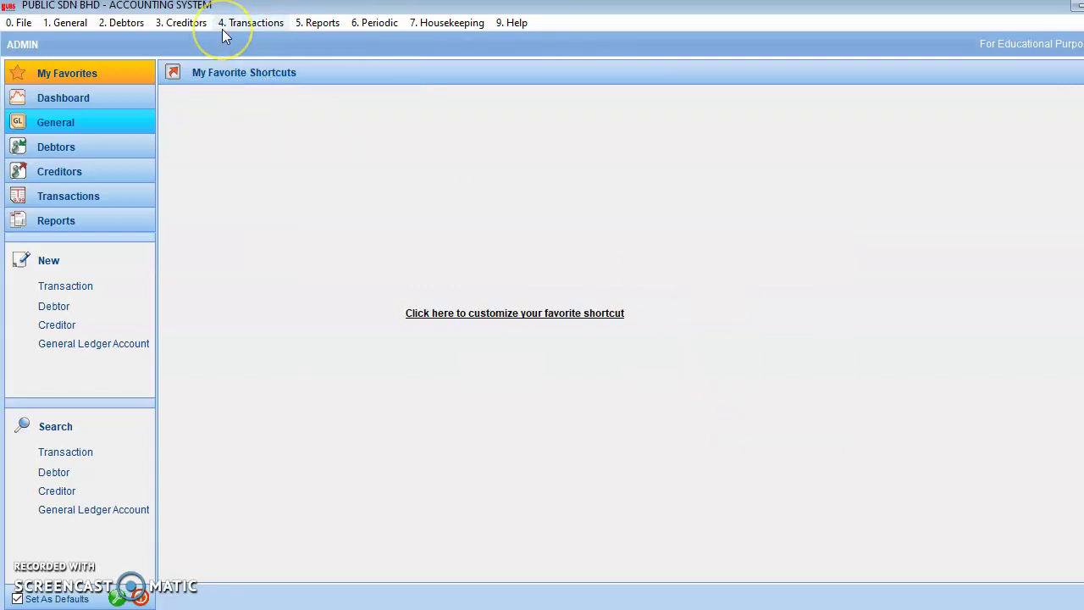
- Generate the trial balance up to period 12, December 2018, covering the full account number range
{"action": "left_click", "coordinate": [322, 23]}
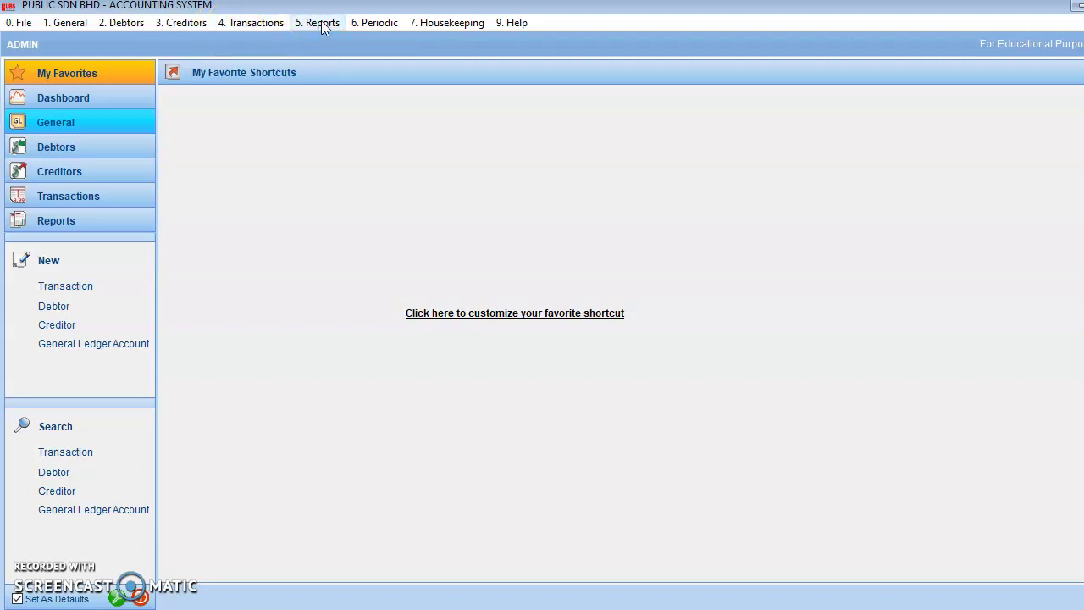
{"action": "left_click_drag", "start_coordinate": [323, 27], "coordinate": [326, 95]}
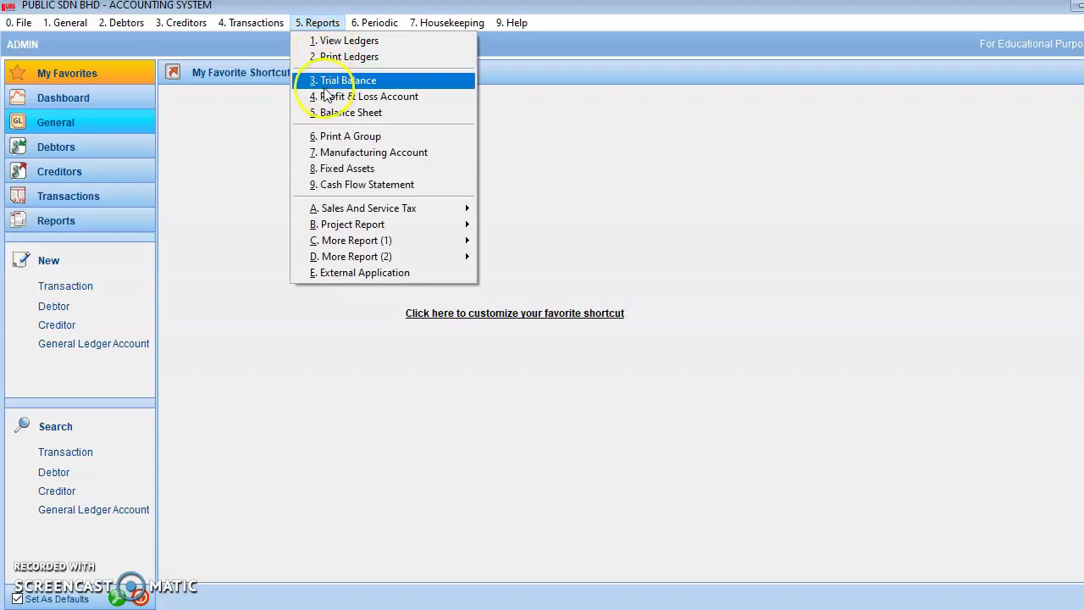
{"action": "left_click", "coordinate": [318, 83]}
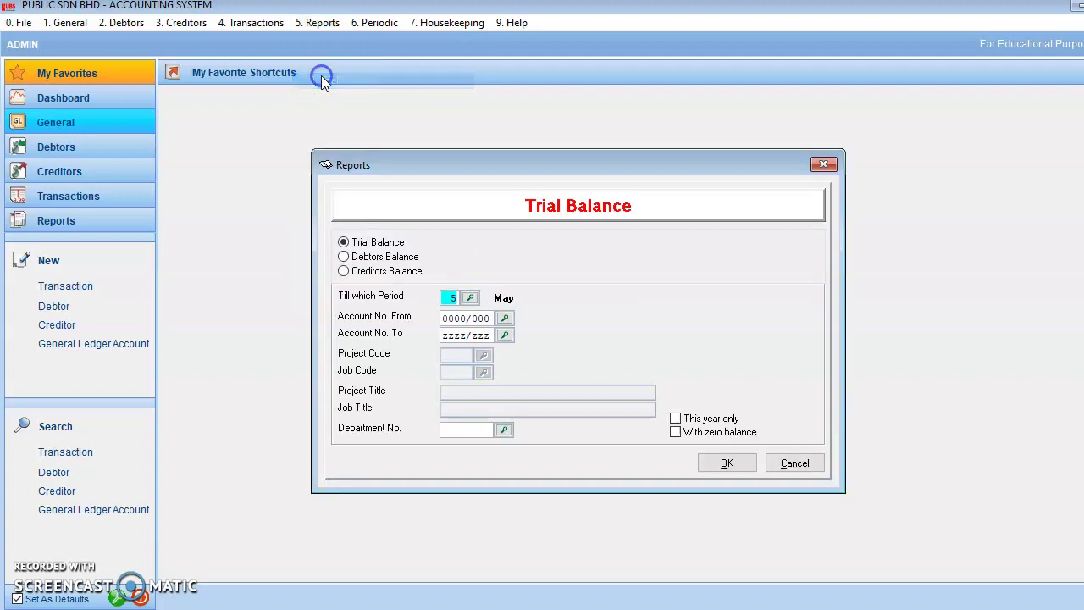
{"action": "left_click", "coordinate": [470, 299]}
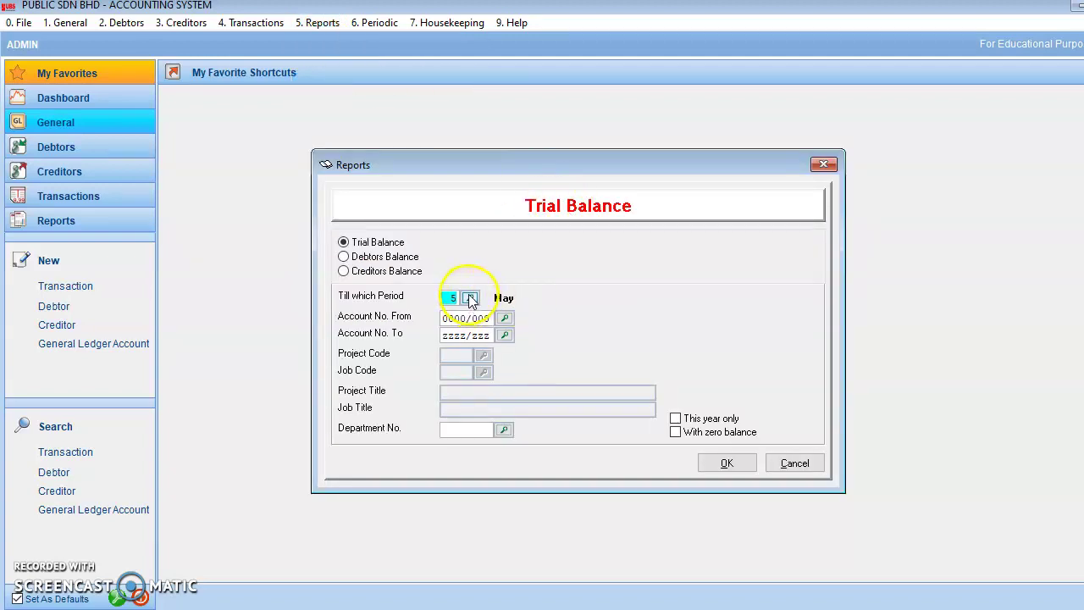
{"action": "left_click", "coordinate": [470, 299]}
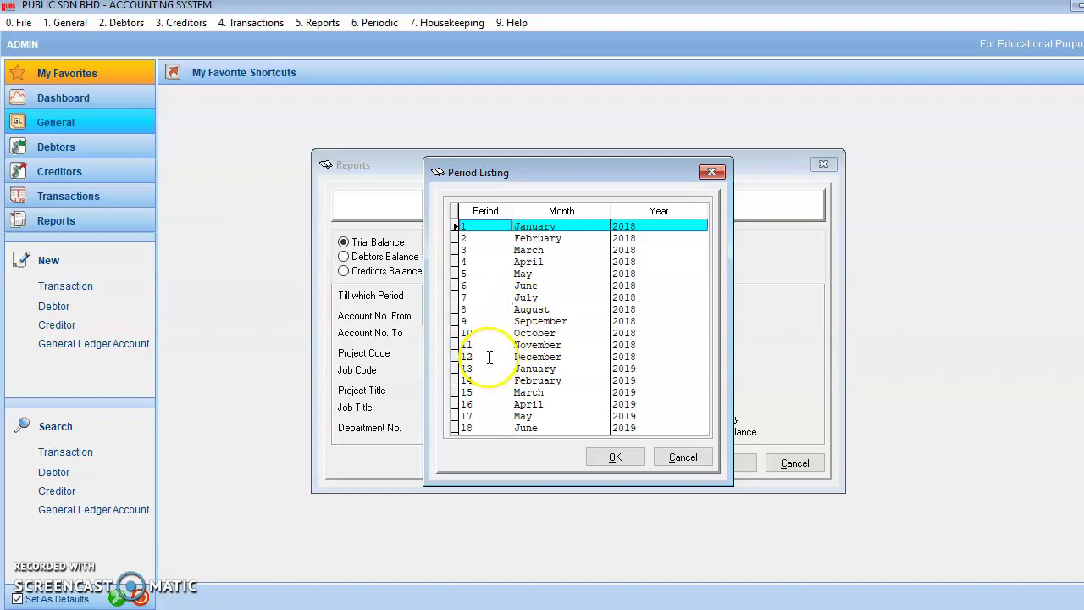
{"action": "left_click", "coordinate": [491, 357]}
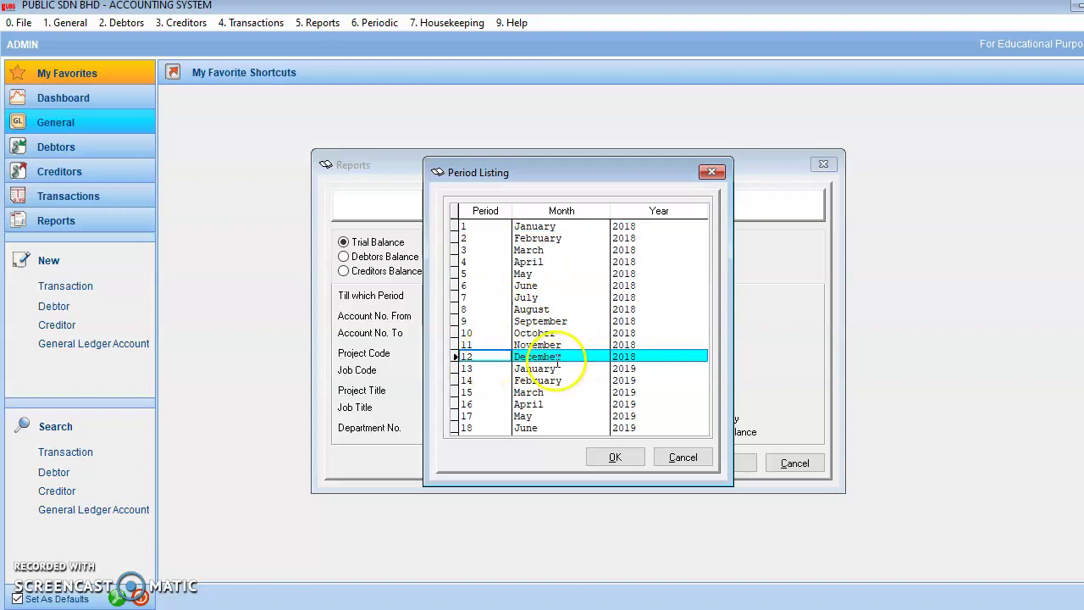
{"action": "left_click", "coordinate": [614, 457]}
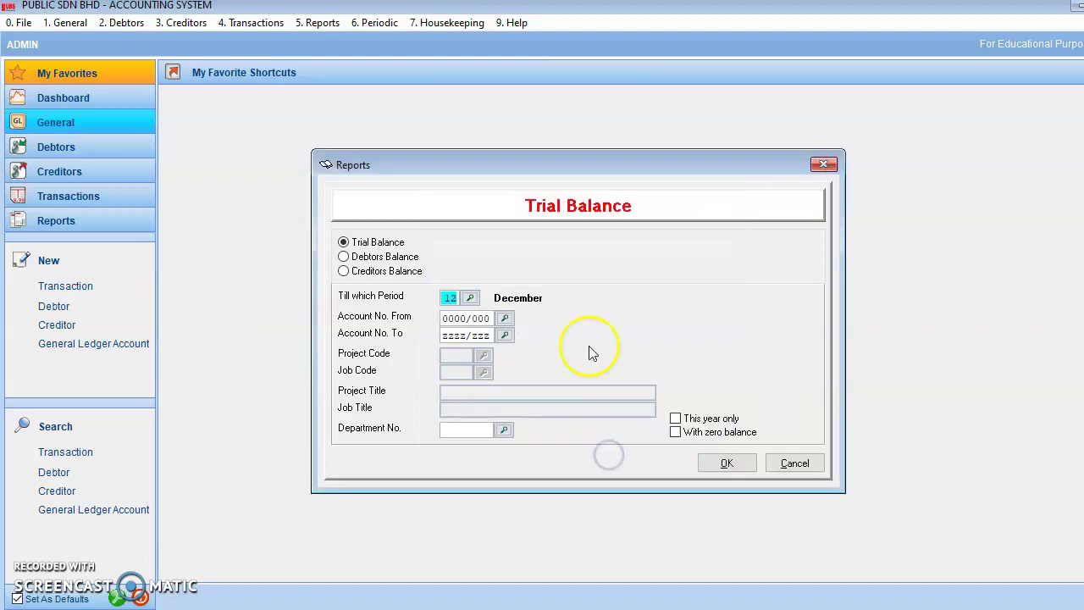
{"action": "left_click", "coordinate": [710, 458]}
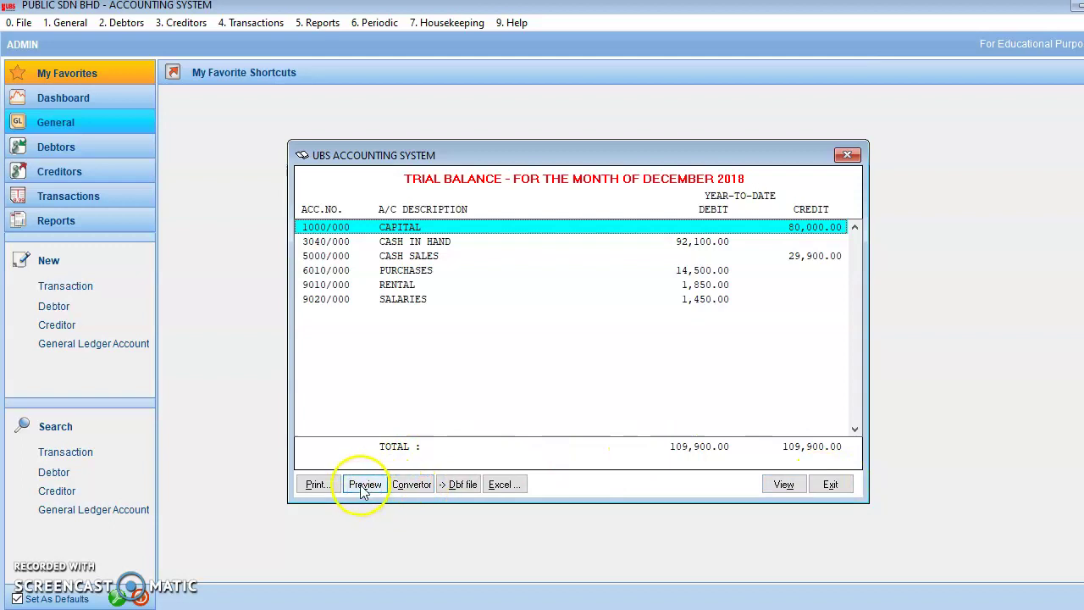
- Examine the trial balance in its print preview, and close the preview and the report
{"action": "left_click", "coordinate": [412, 490]}
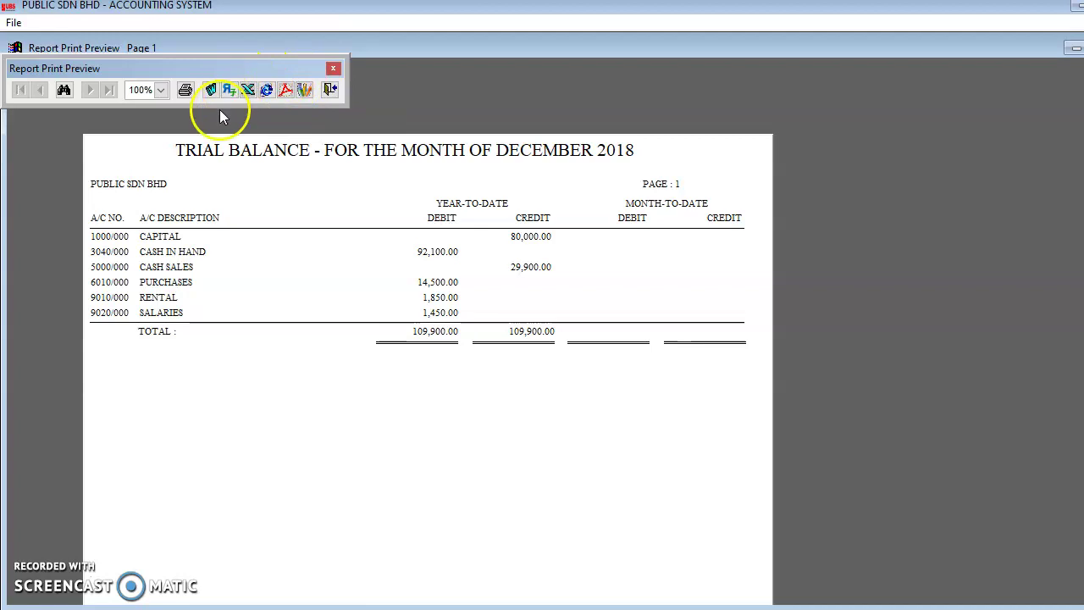
{"action": "left_click", "coordinate": [332, 69]}
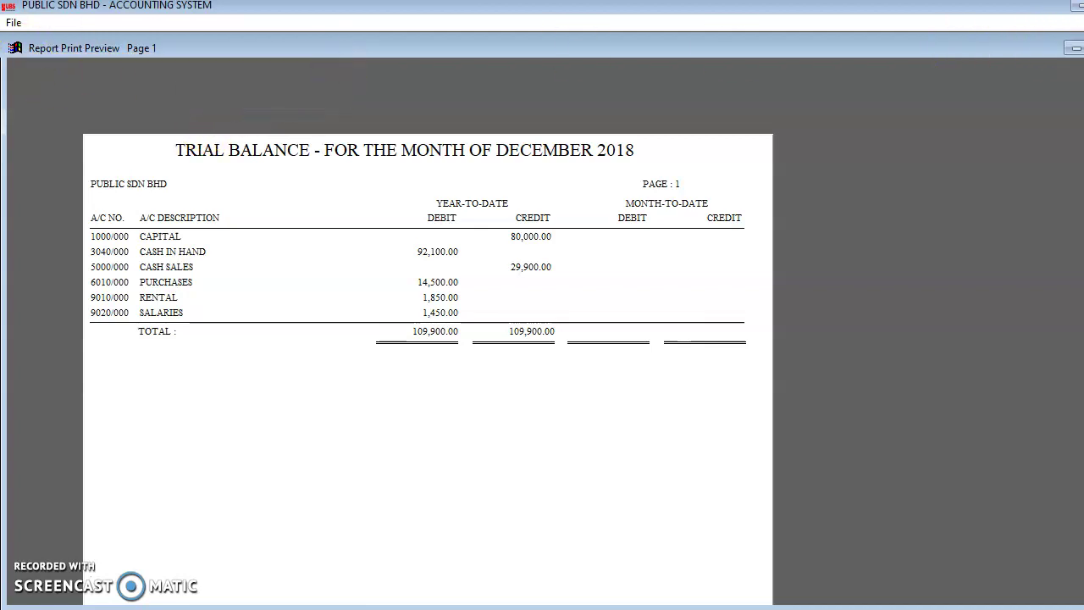
{"action": "key", "text": "Escape"}
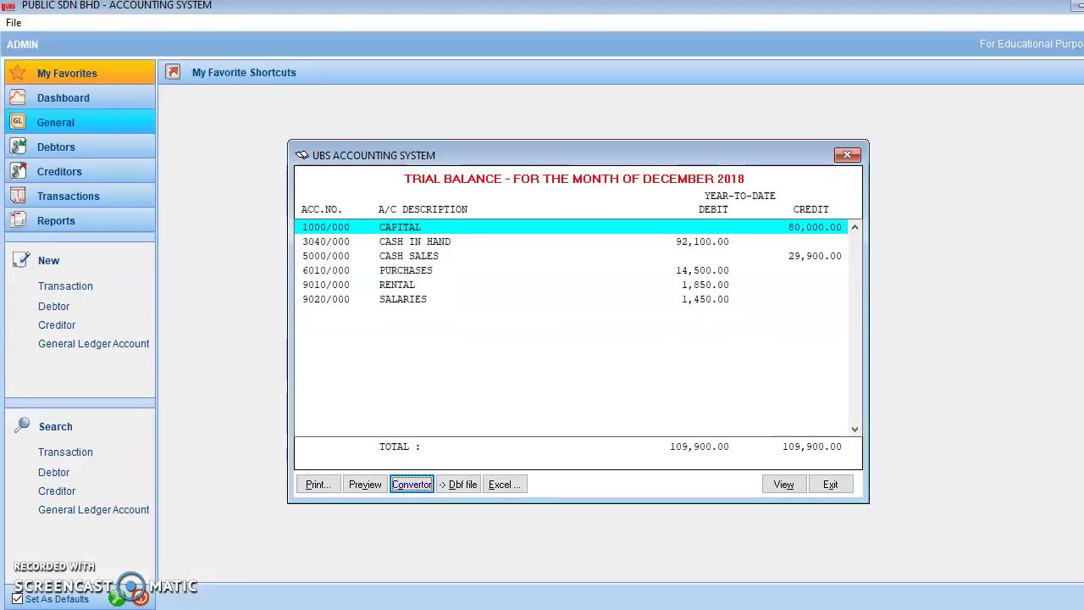
{"action": "left_click", "coordinate": [847, 157]}
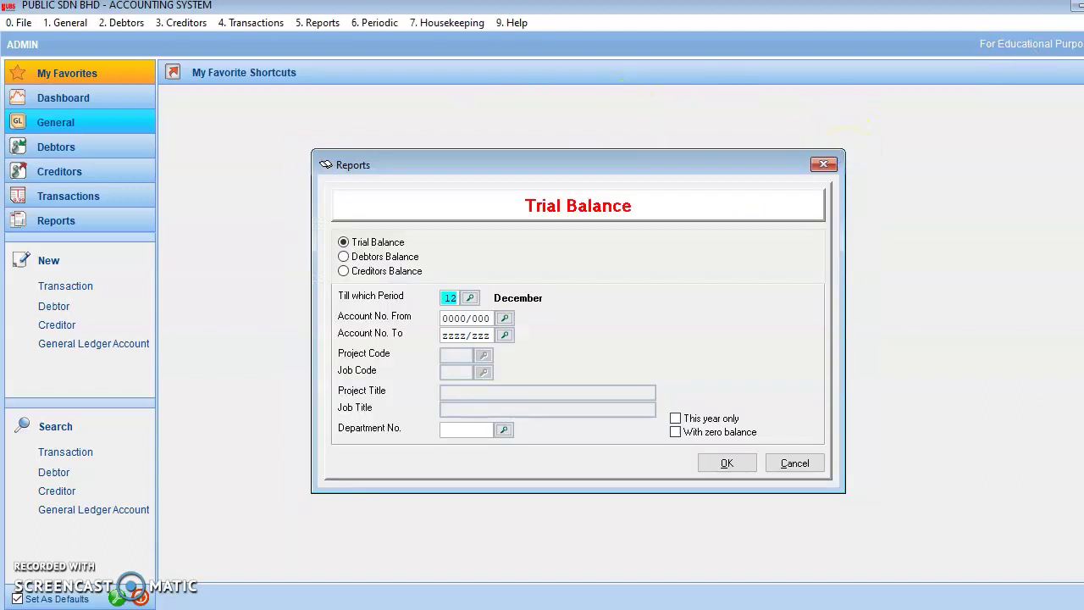
{"action": "left_click", "coordinate": [820, 163]}
- Generate the balance sheet for period 12, December 2018, using the This Year - Last Year comparison
{"action": "left_click", "coordinate": [334, 24]}
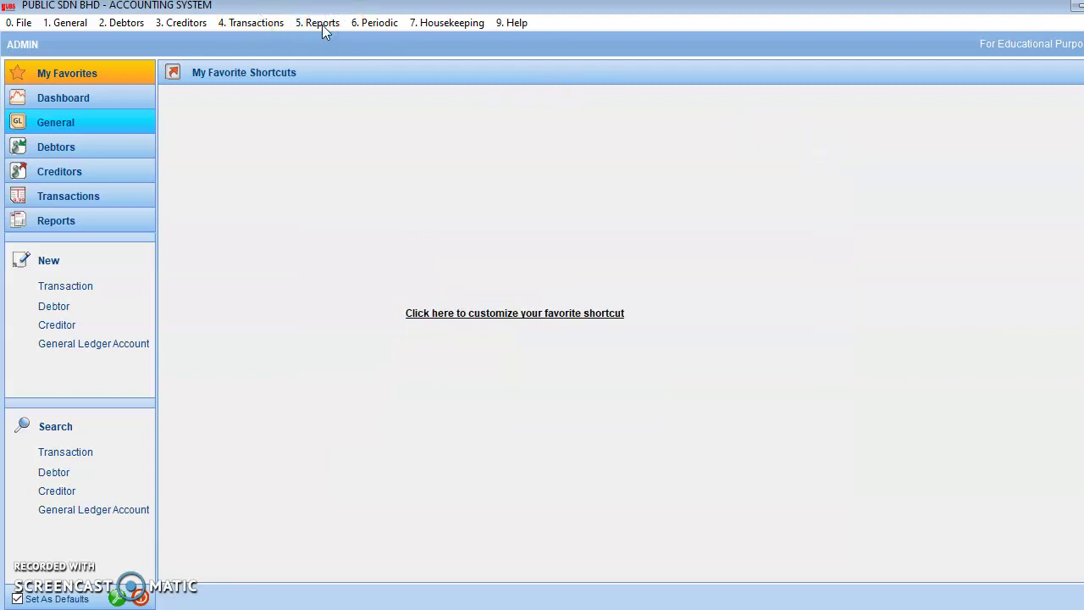
{"action": "left_click", "coordinate": [322, 25]}
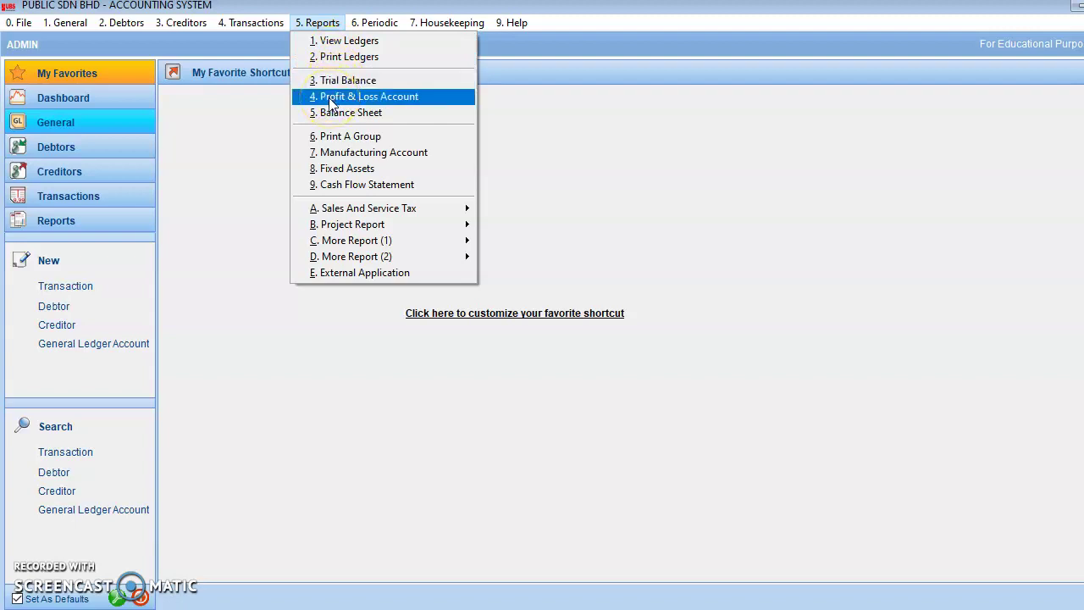
{"action": "left_click", "coordinate": [330, 111]}
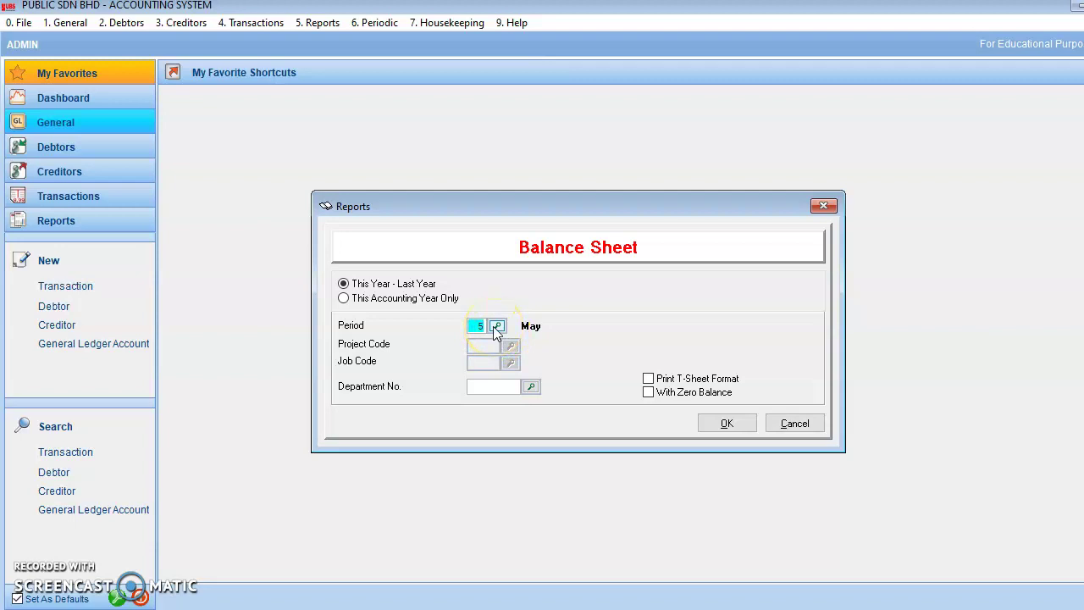
{"action": "left_click", "coordinate": [344, 299]}
{"action": "left_click", "coordinate": [346, 284]}
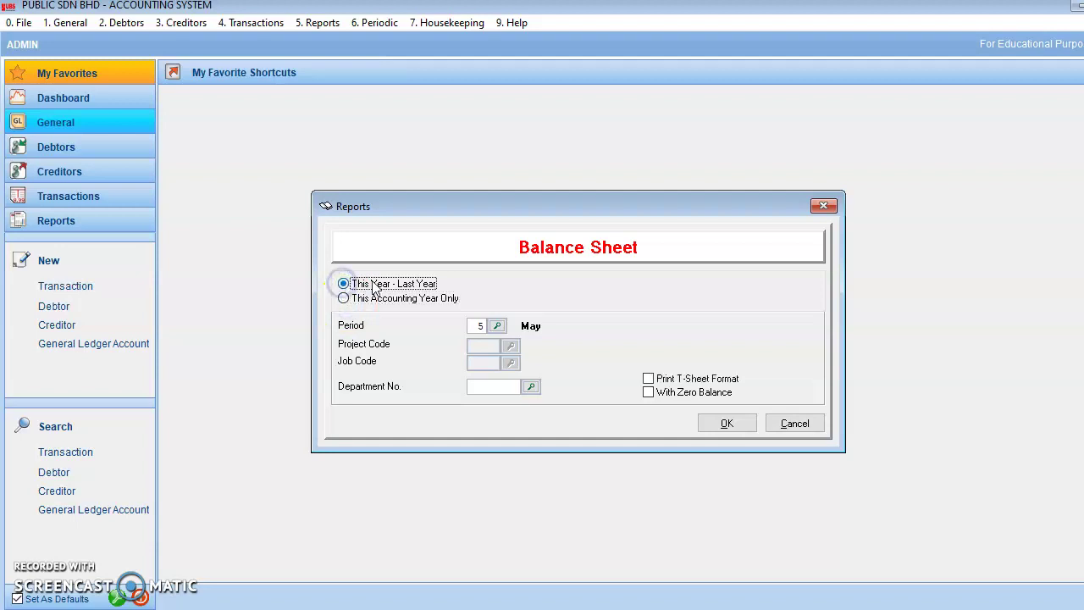
{"action": "left_click", "coordinate": [498, 326]}
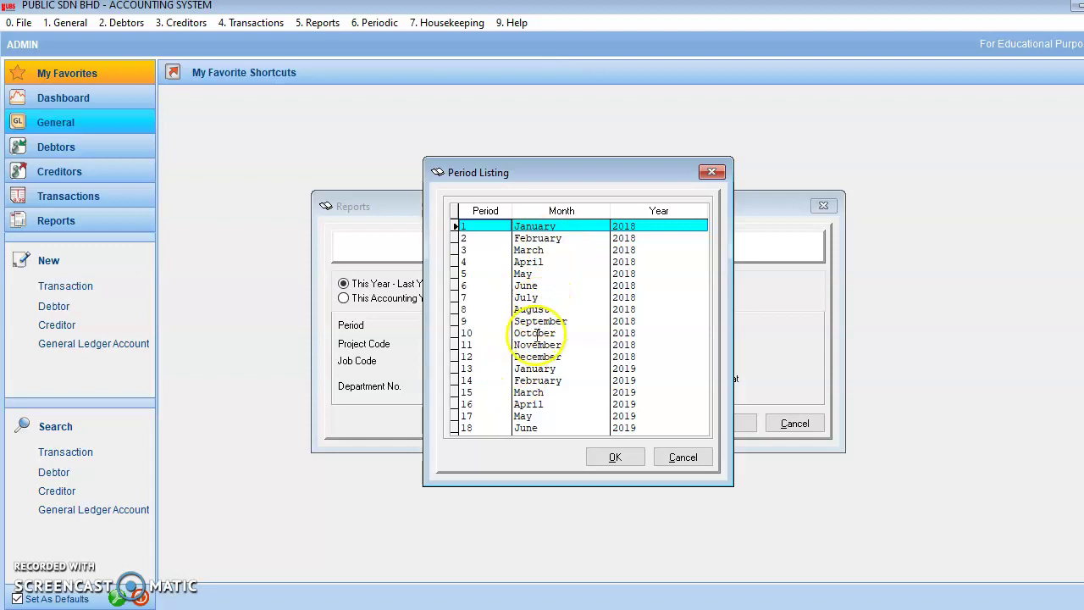
{"action": "left_click", "coordinate": [518, 357]}
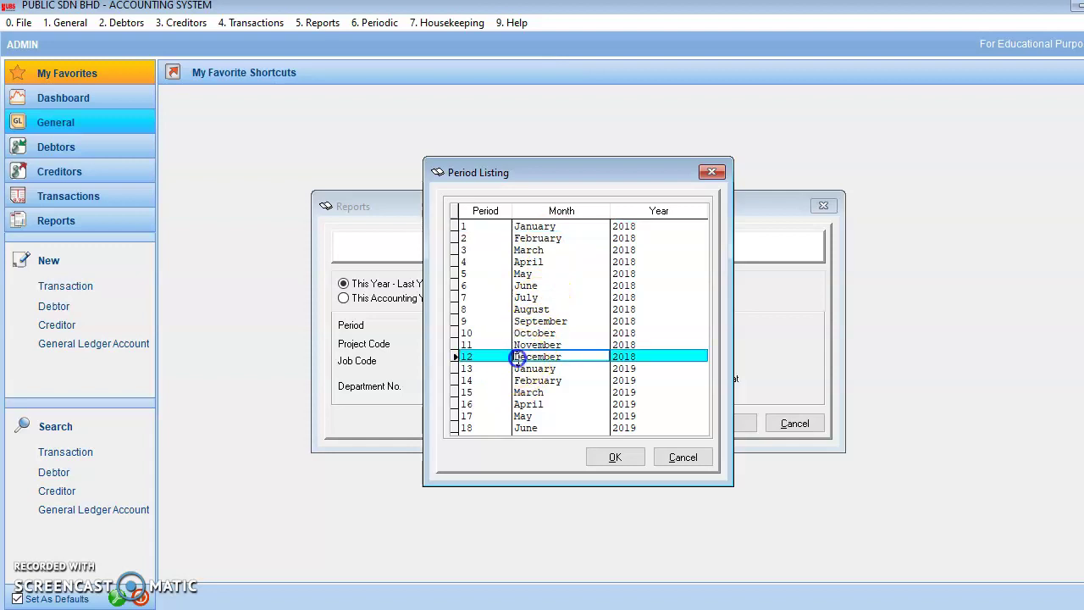
{"action": "left_click", "coordinate": [608, 460]}
{"action": "left_click", "coordinate": [724, 423]}
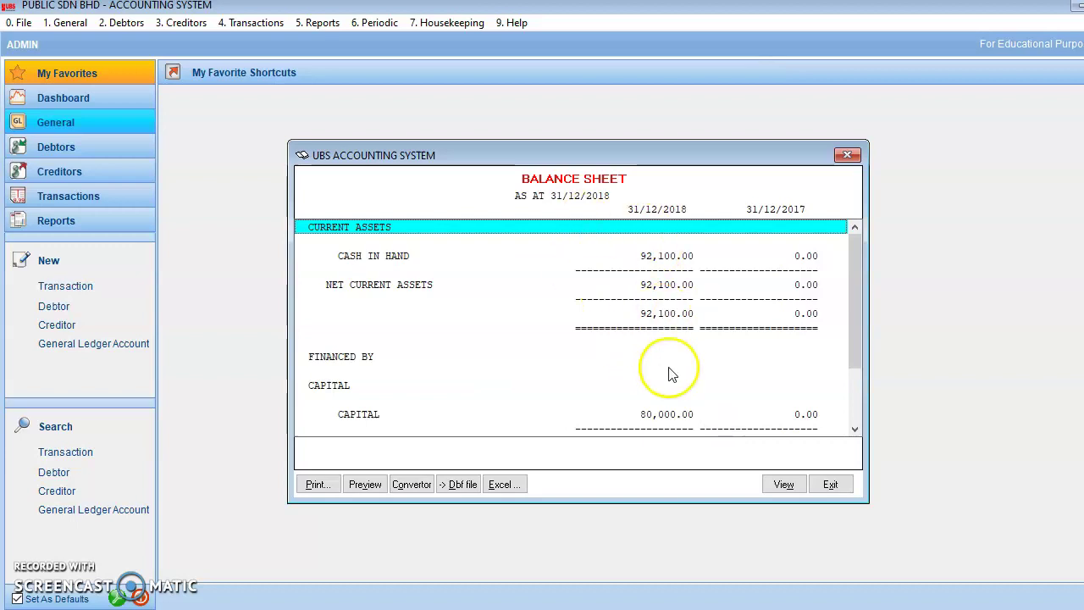
- Open the balance sheet's print preview and check the PDF export options for saving all pages to a file
{"action": "left_click", "coordinate": [409, 485]}
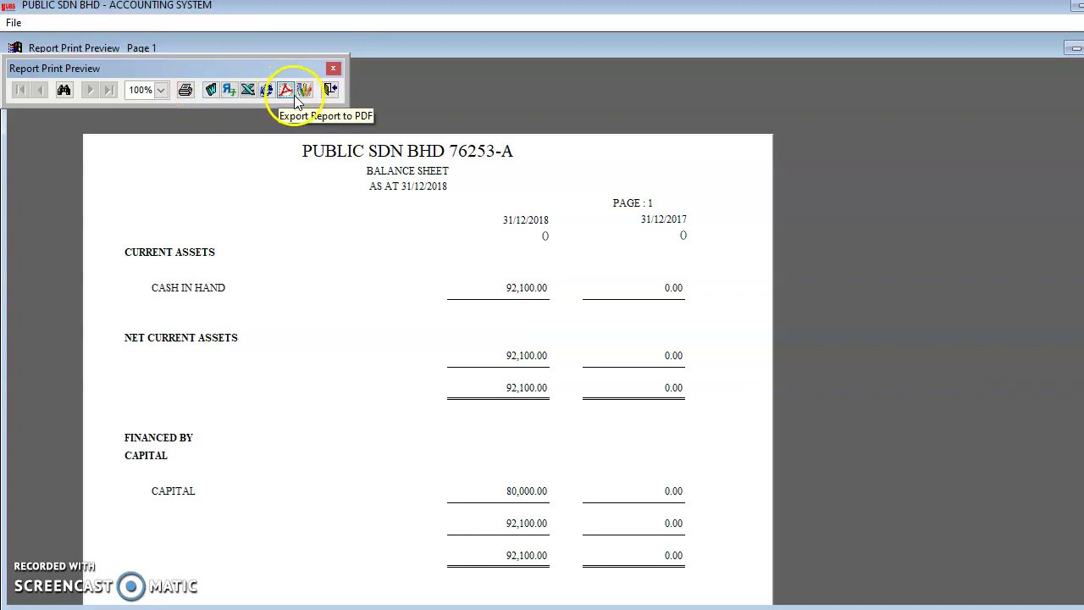
{"action": "left_click", "coordinate": [286, 91]}
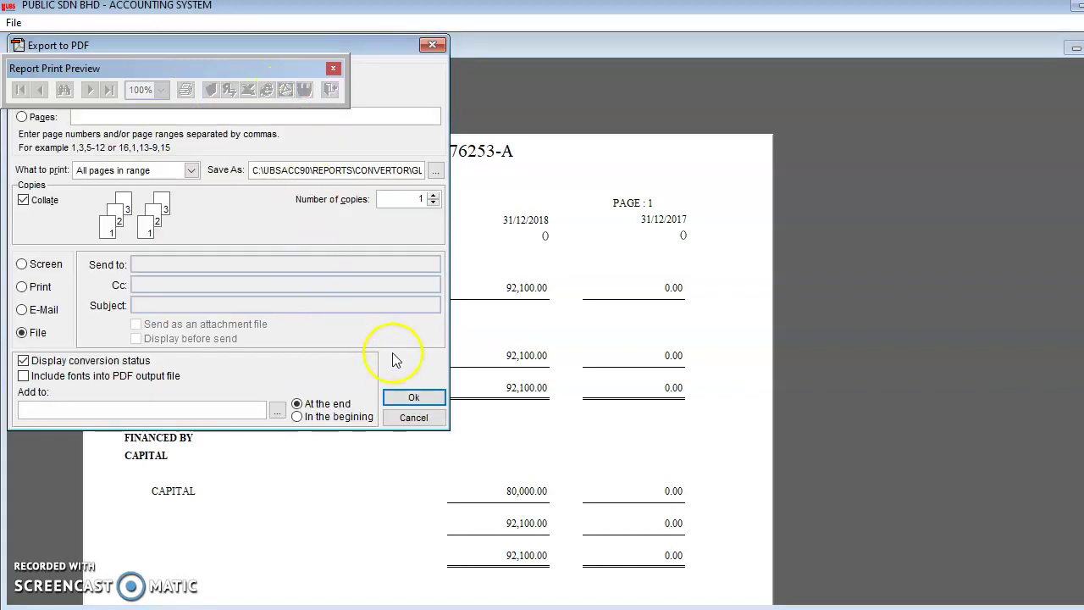
{"action": "left_click", "coordinate": [405, 401]}
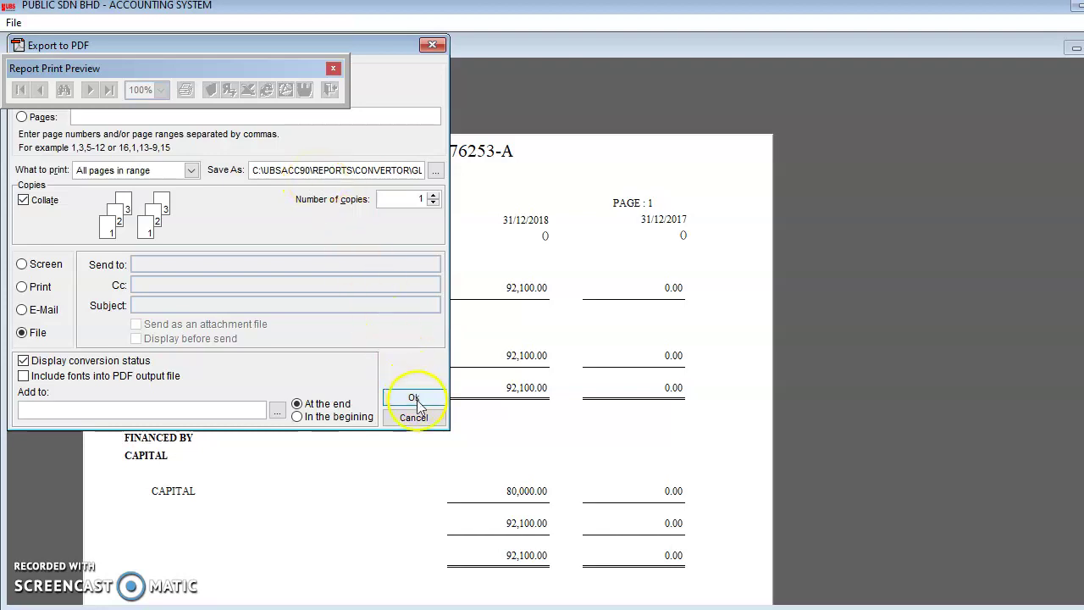
{"action": "left_click", "coordinate": [333, 68]}
{"action": "left_click", "coordinate": [433, 46]}
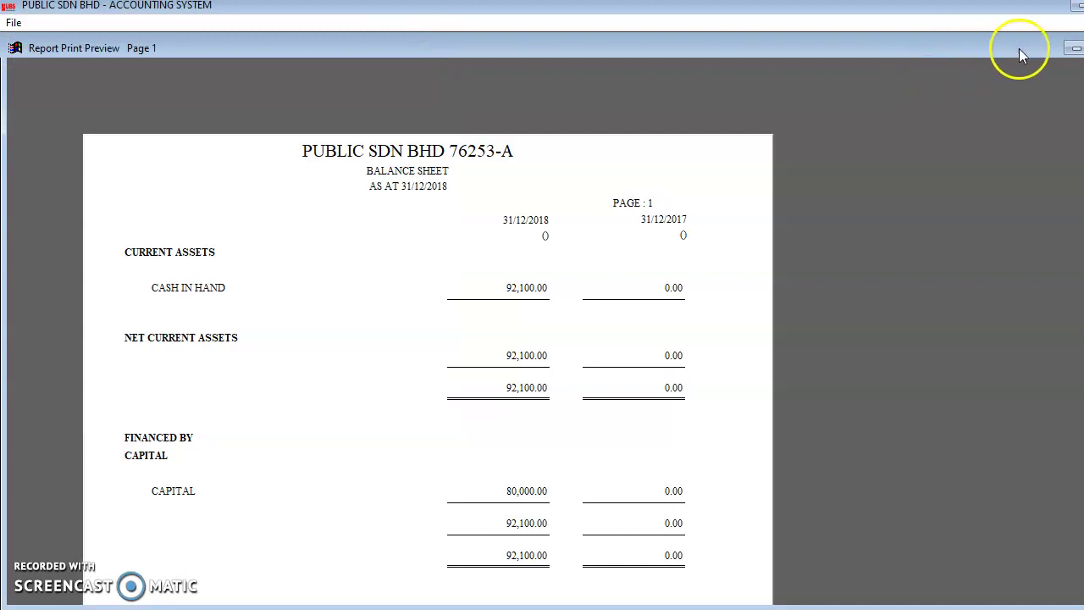